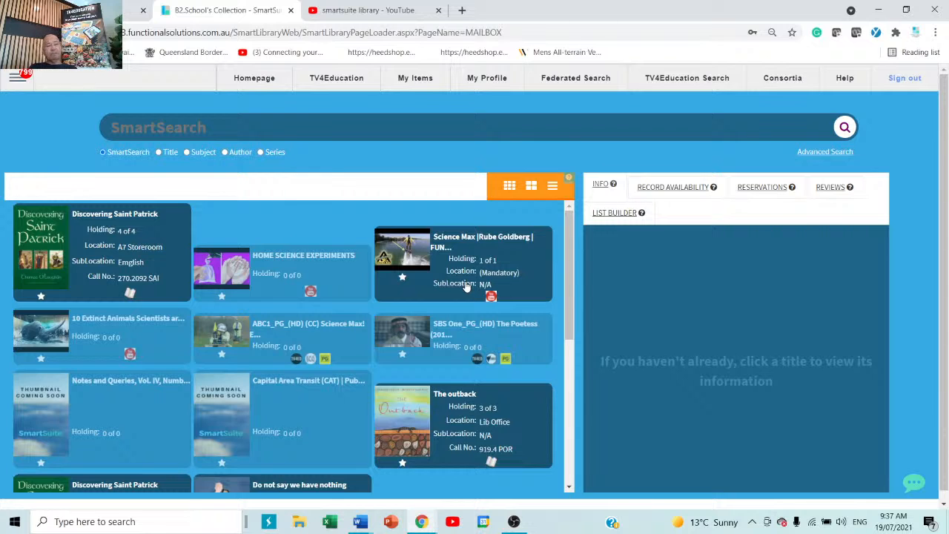
Open Patron Management from the side menu's Patron section, landing on the Library Admin record.
click(16, 77)
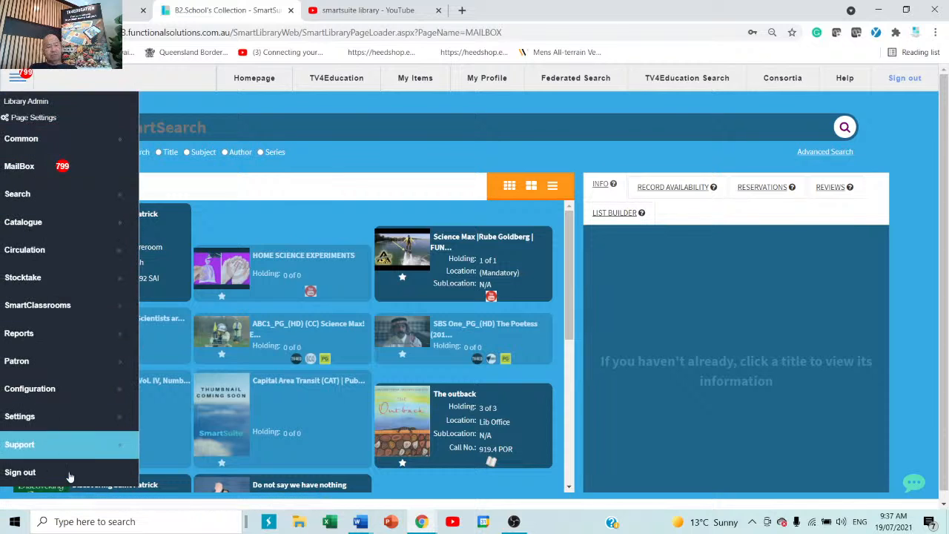
click(50, 362)
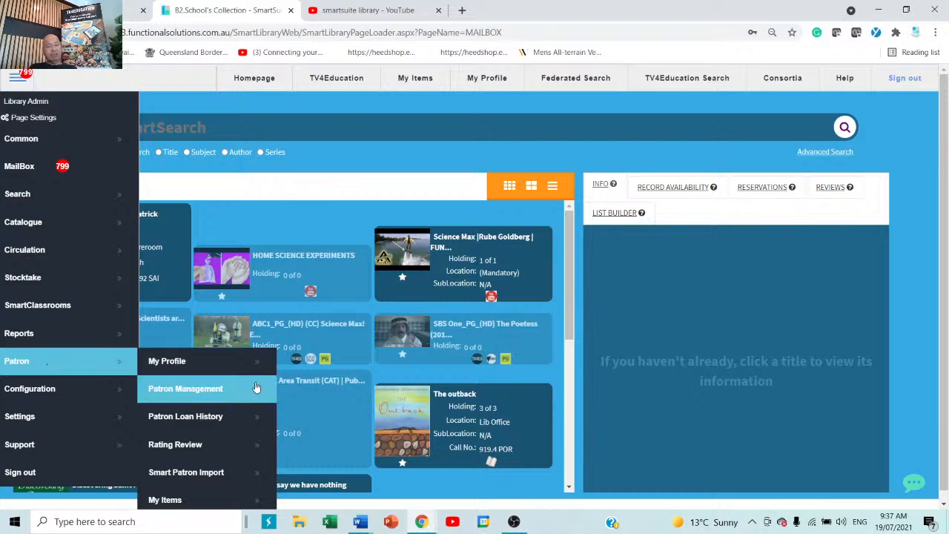
click(189, 391)
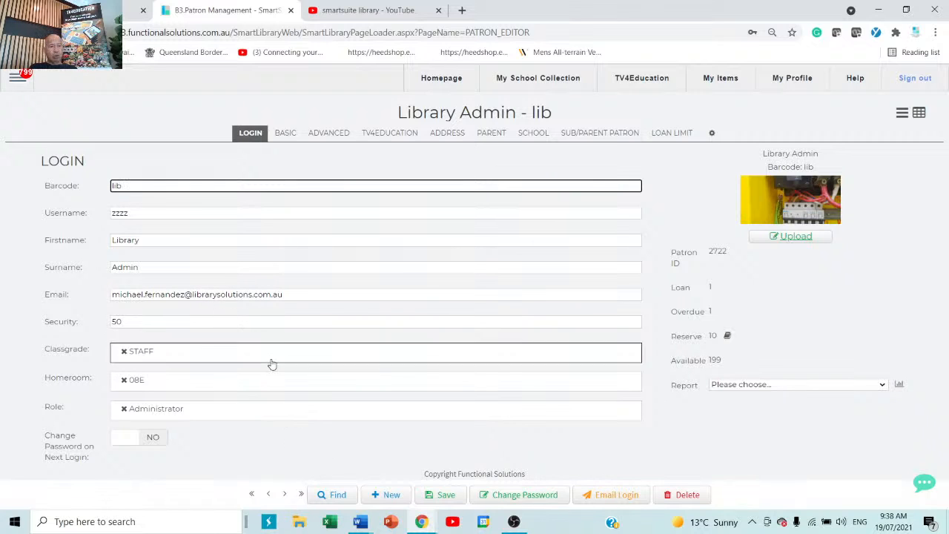
click(286, 138)
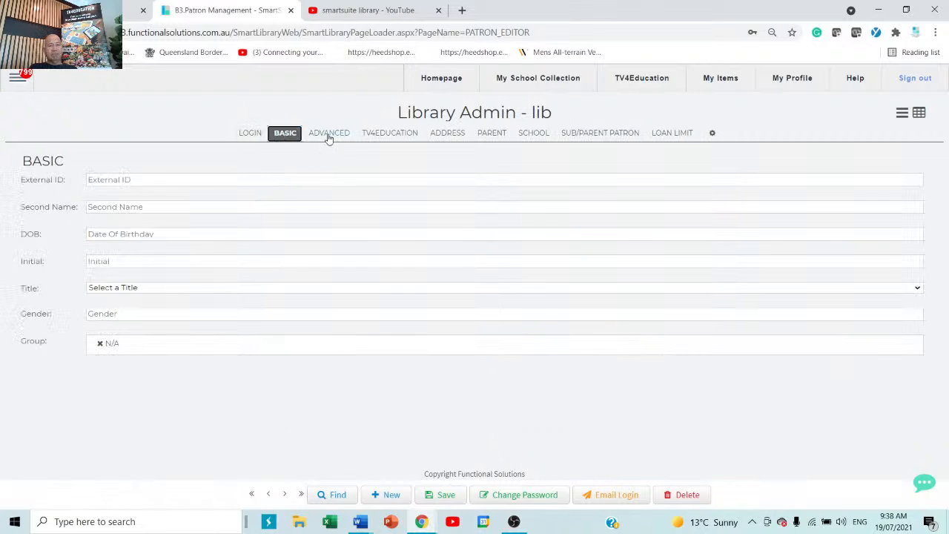
click(329, 135)
click(389, 136)
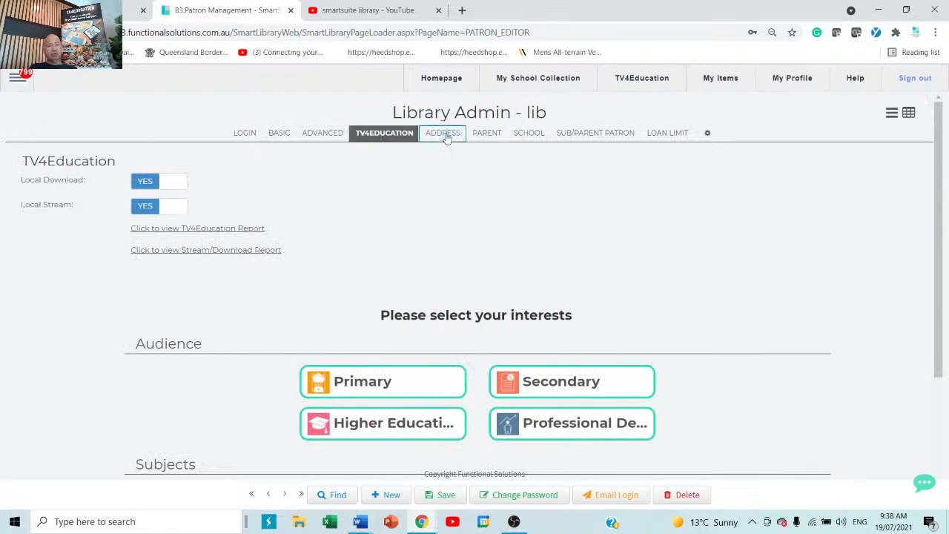
click(446, 134)
click(246, 135)
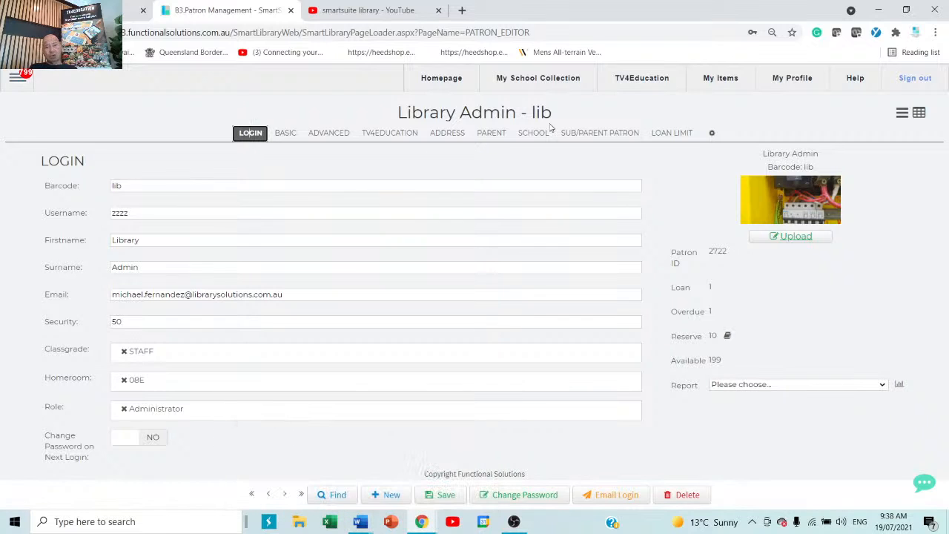
click(346, 268)
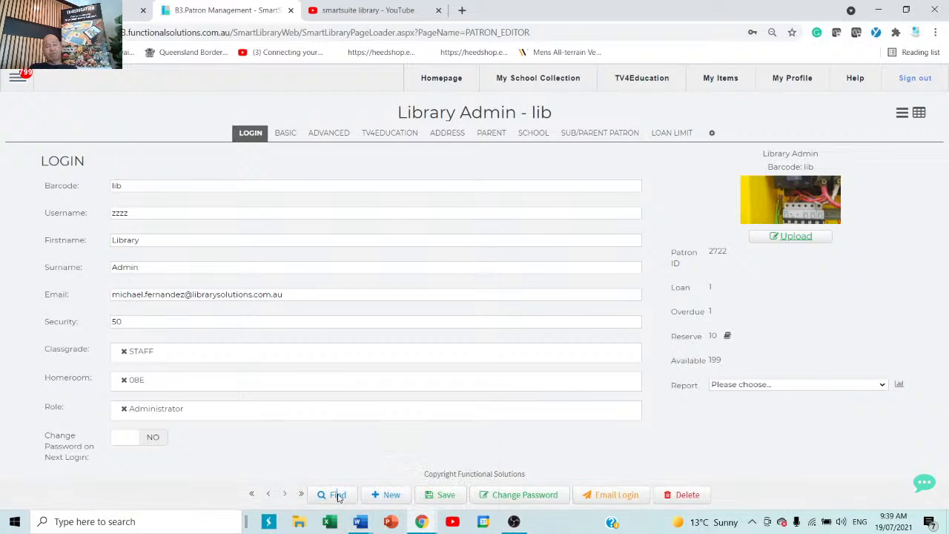
Search patrons for 'smith', open the first match, then start a blank new patron record.
click(337, 495)
text(s)
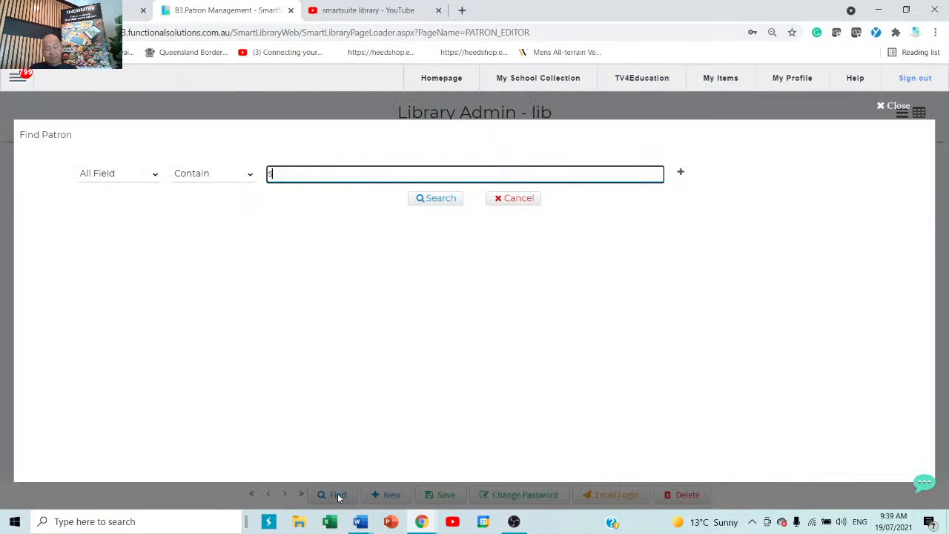
text(mith)
key(Return)
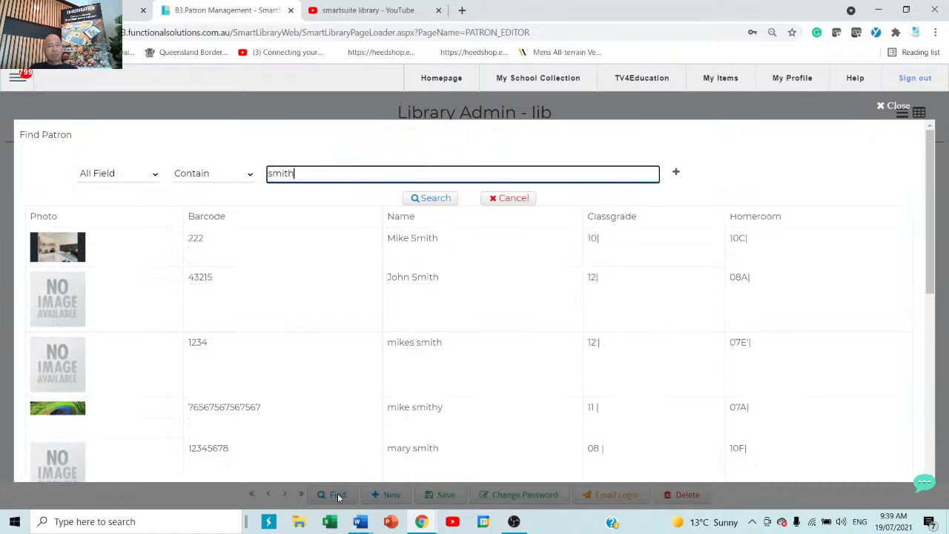
key(BackSpace)
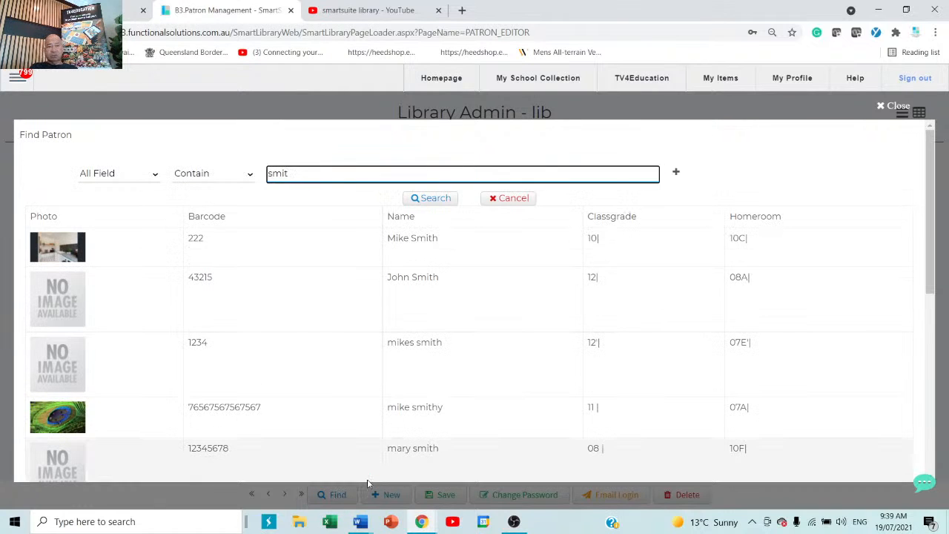
key(BackSpace)
key(BackSpace)
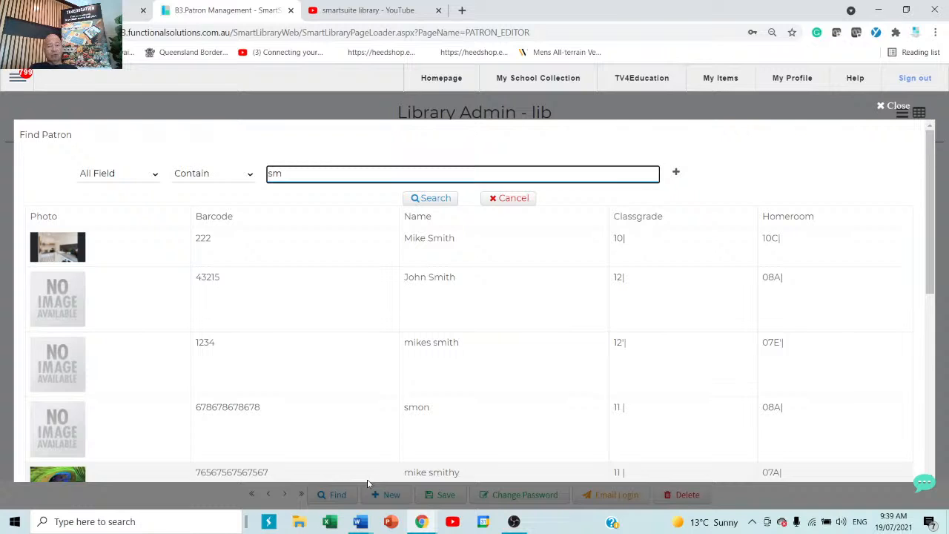
click(448, 241)
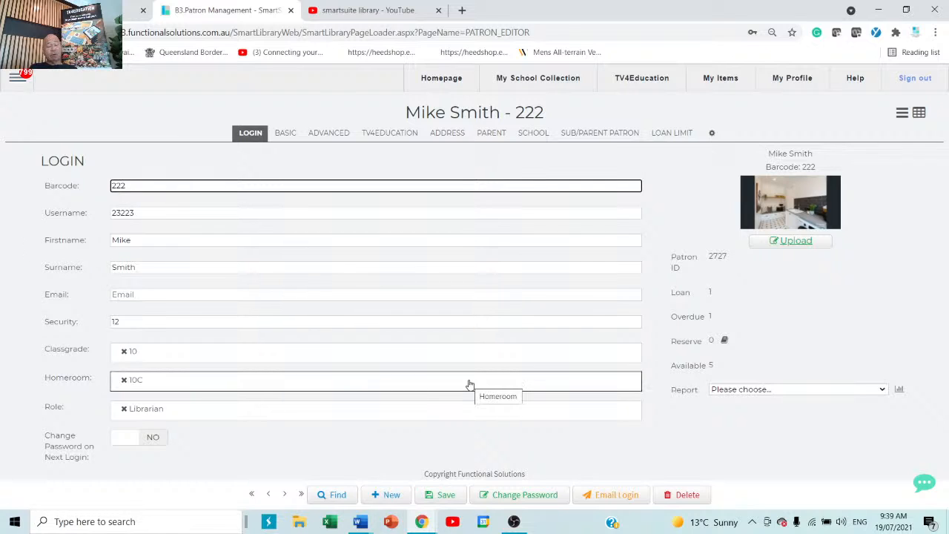
click(384, 495)
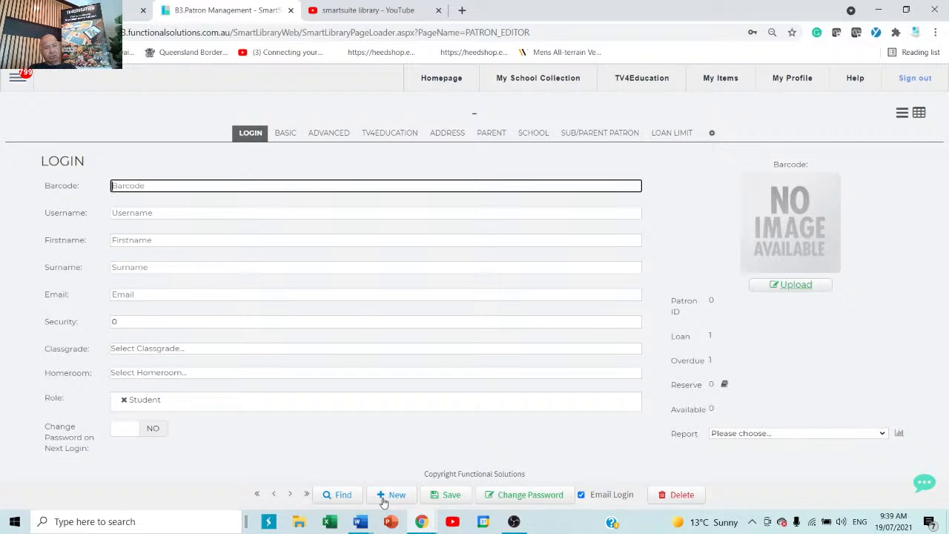
Fill in the new patron's barcode, first name, surname and e-mail address.
text(34534535434535354354354345)
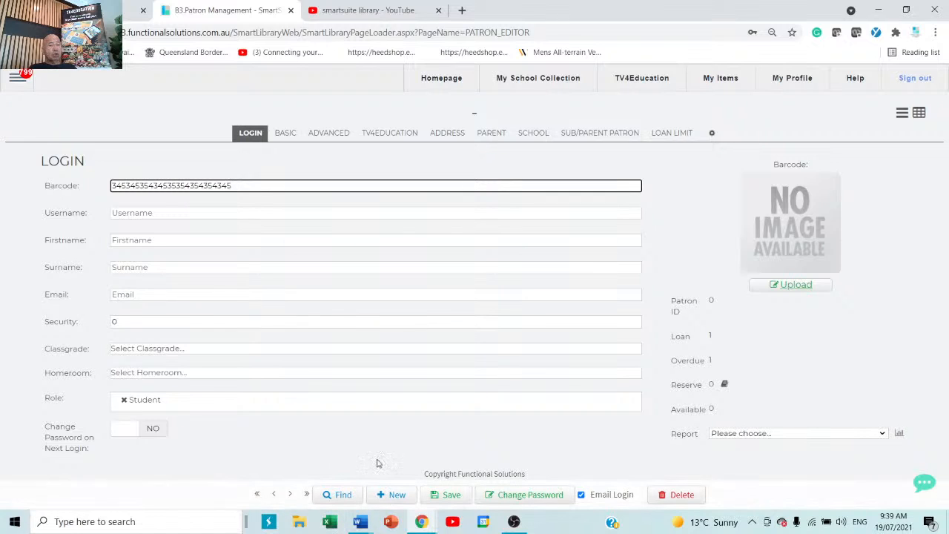
click(176, 241)
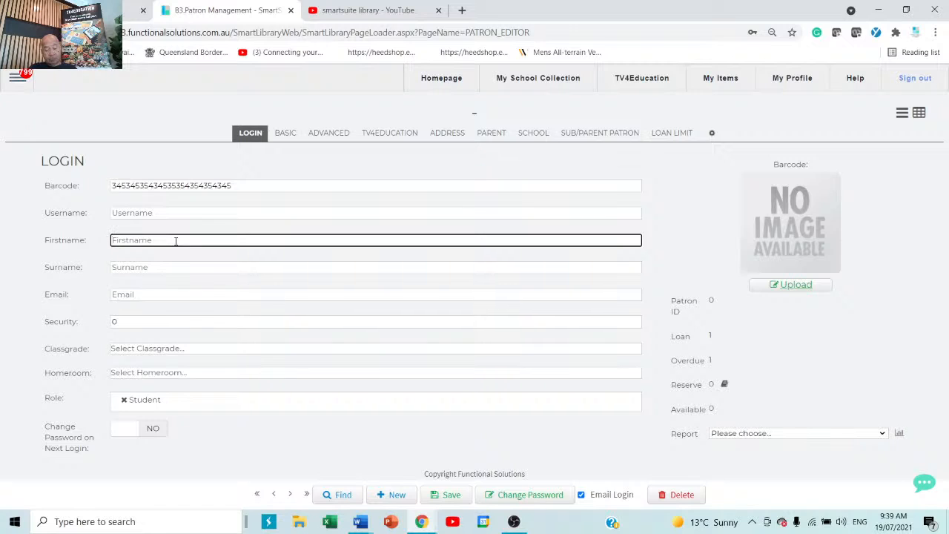
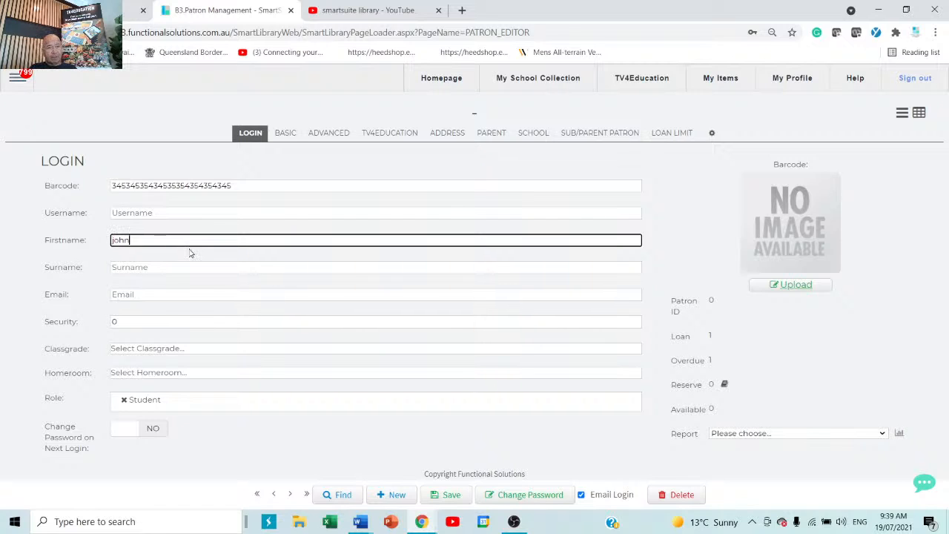
click(180, 268)
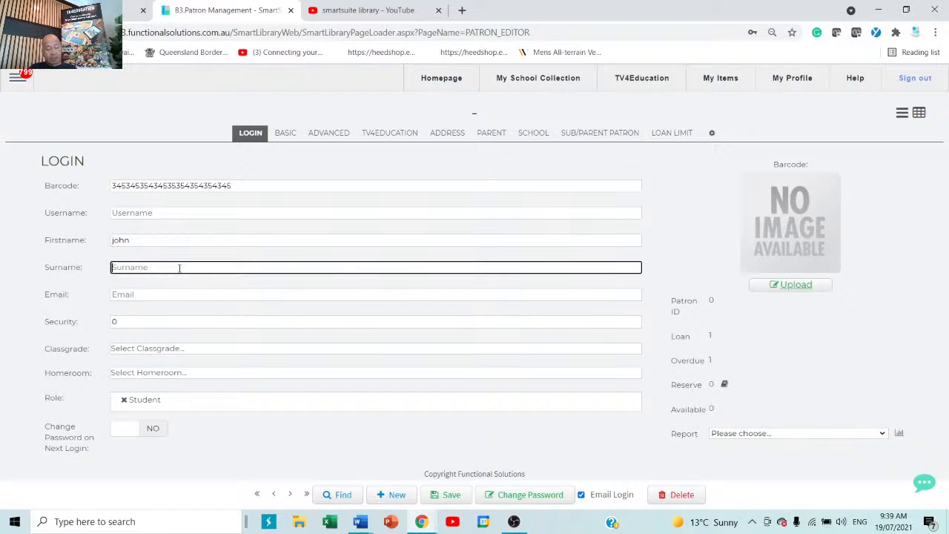
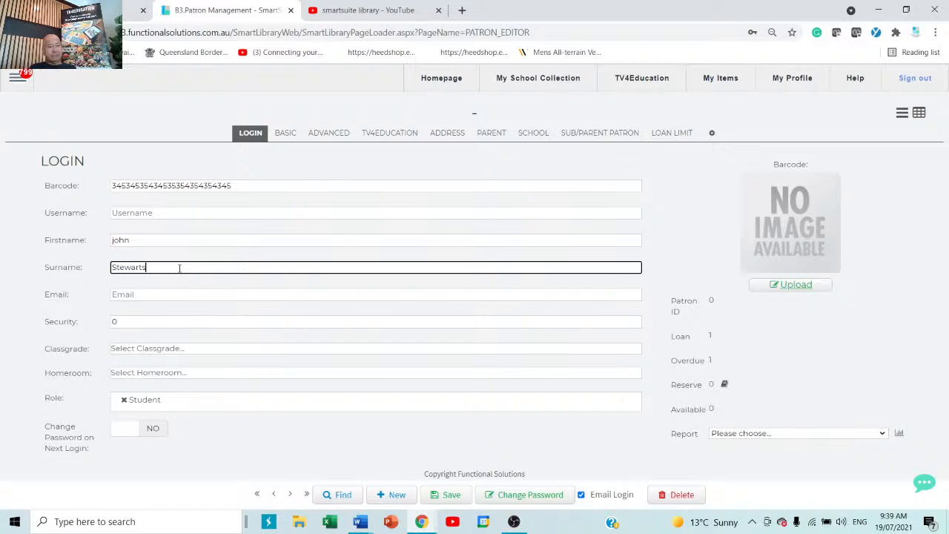
click(150, 293)
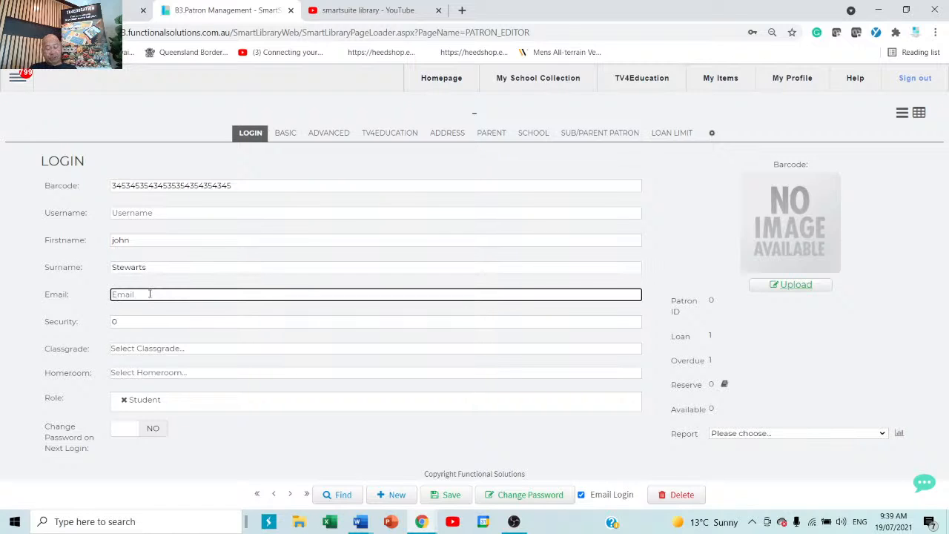
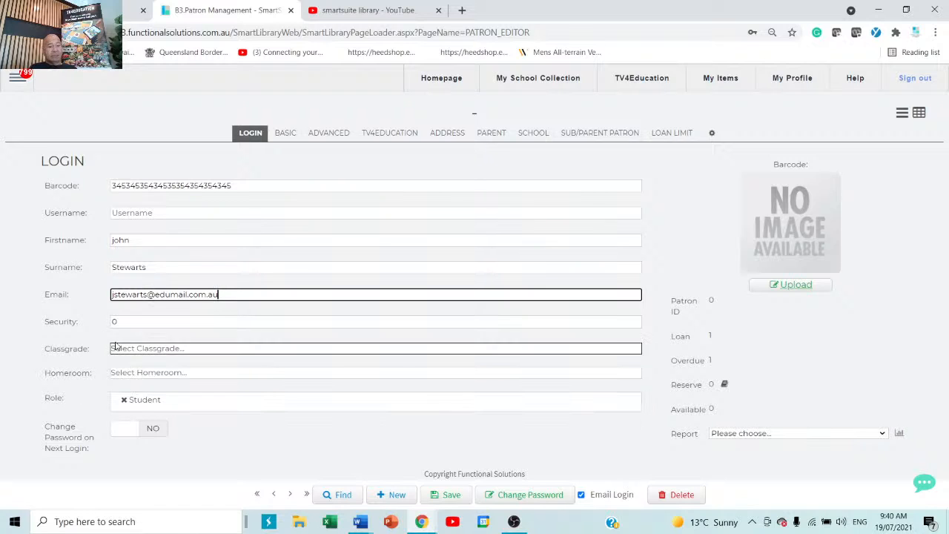
Set the patron's classgrade to 11 and homeroom to 11bc.
click(145, 353)
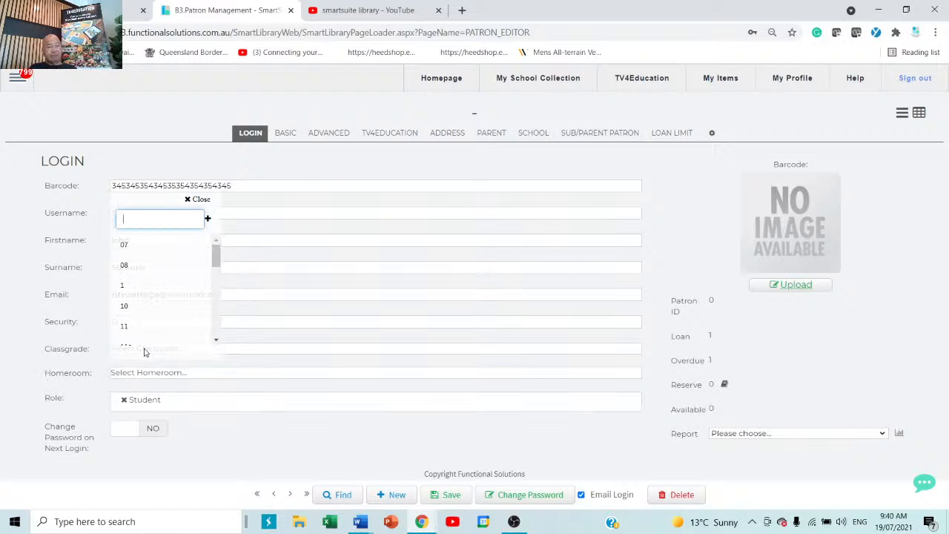
click(132, 327)
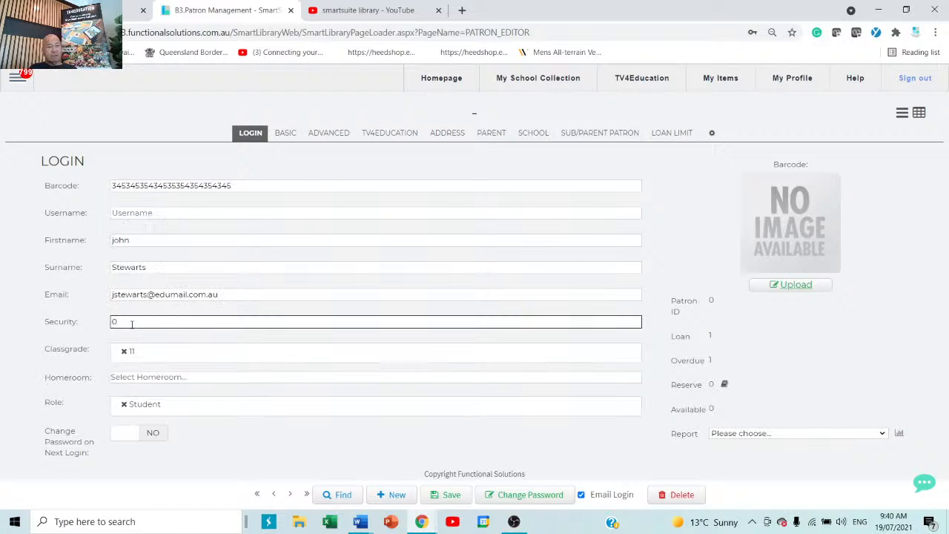
click(179, 381)
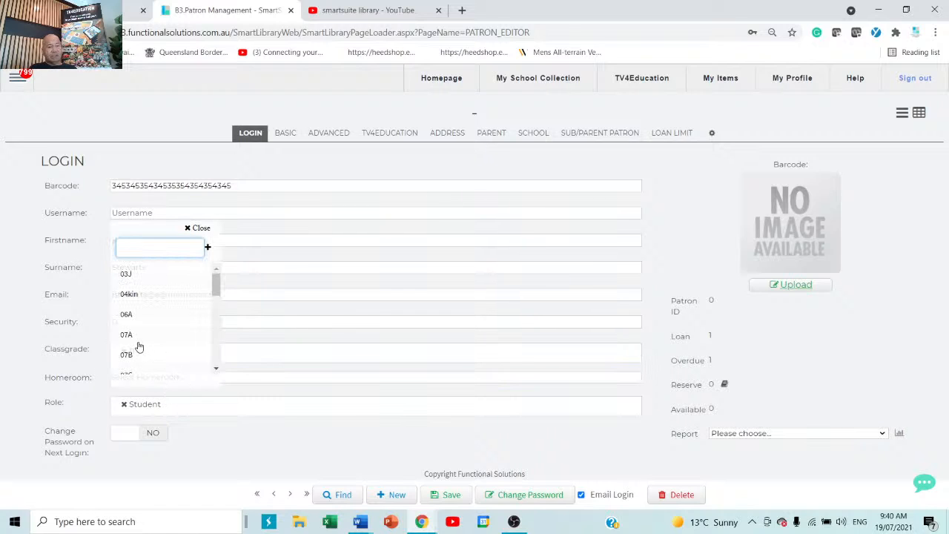
scroll(137, 349, down, 5)
click(131, 333)
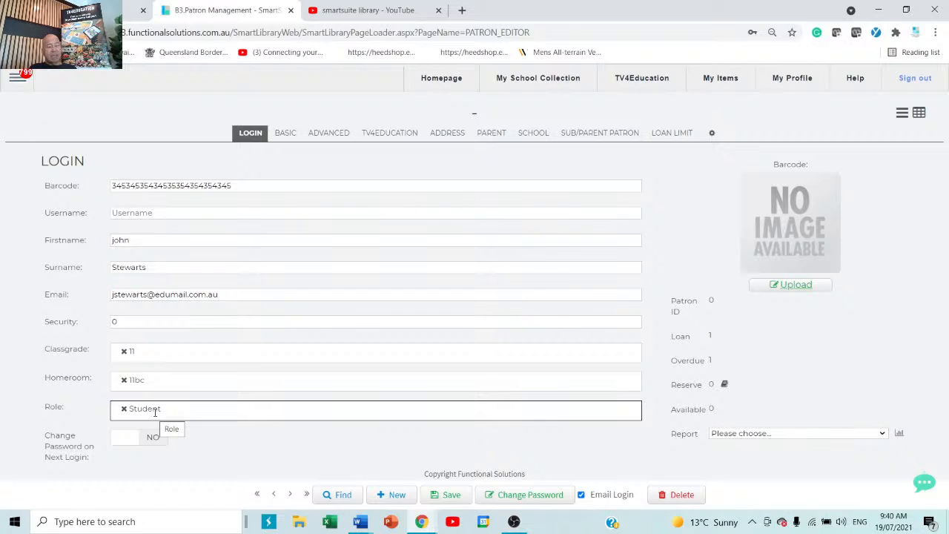
Save the patron with a generated password, then set a new password and decline Chrome's save offer.
click(449, 497)
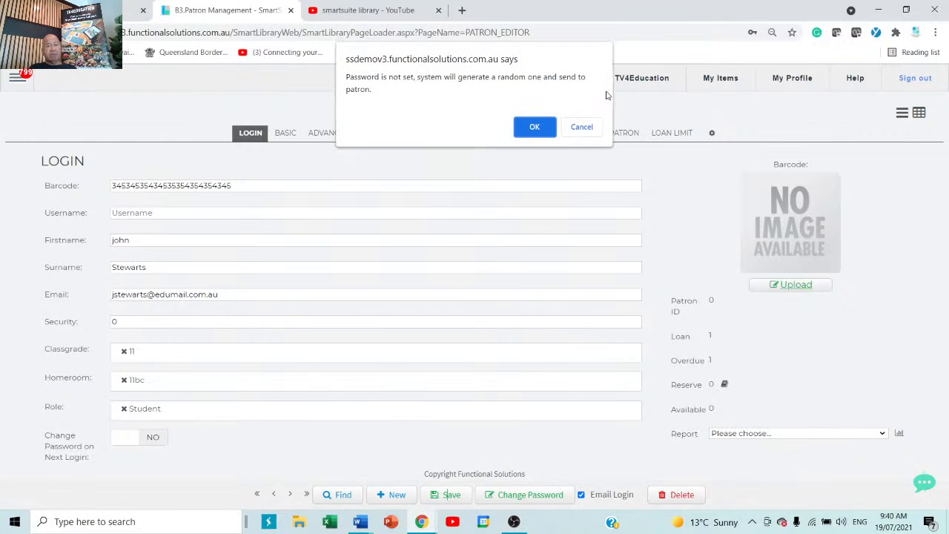
click(536, 123)
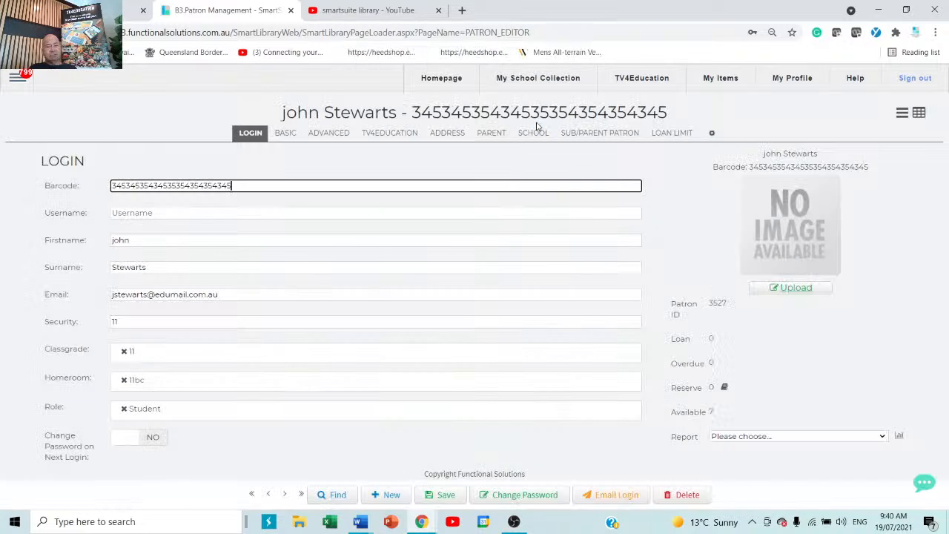
click(532, 496)
click(245, 186)
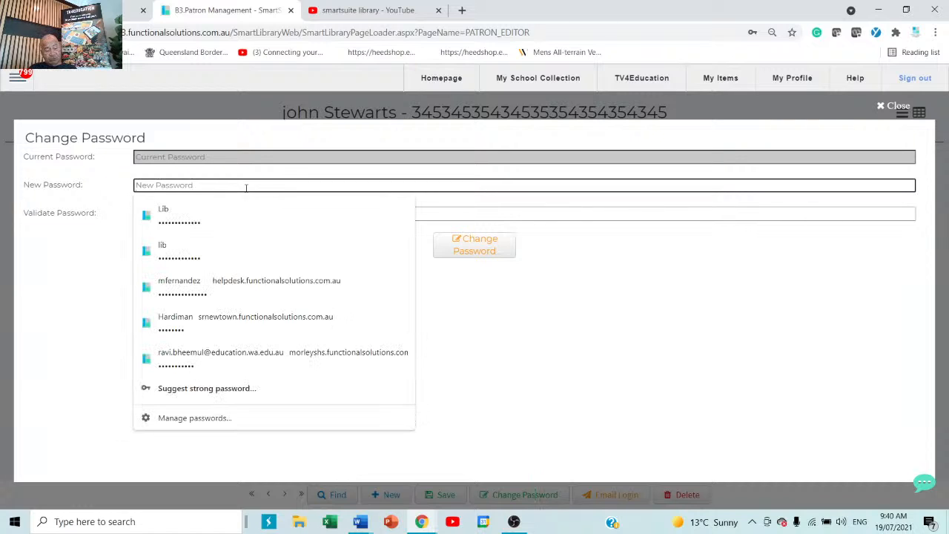
text(••)
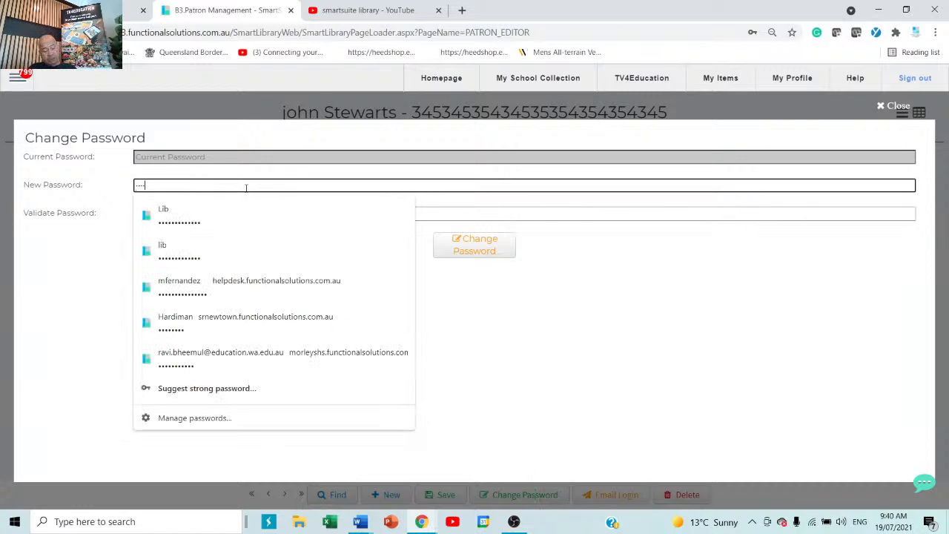
key(Tab)
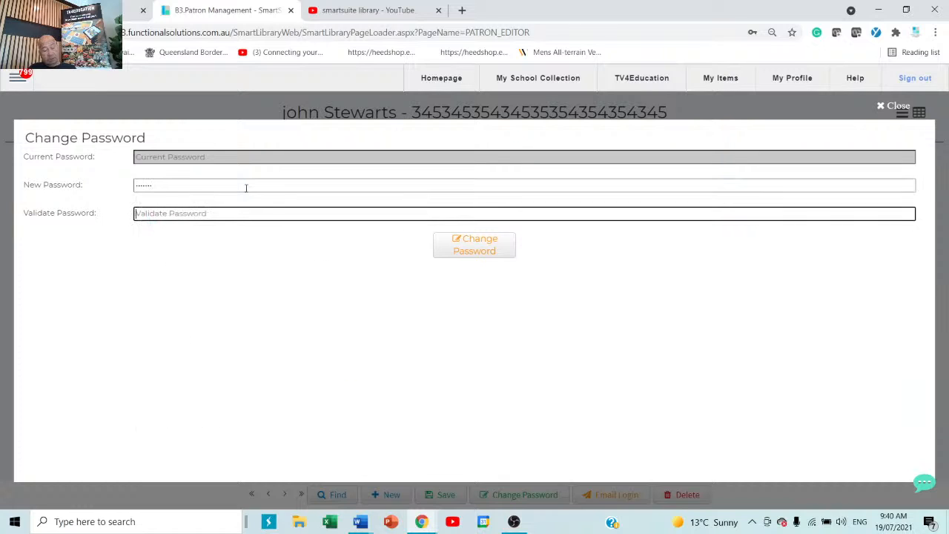
text(••••••)
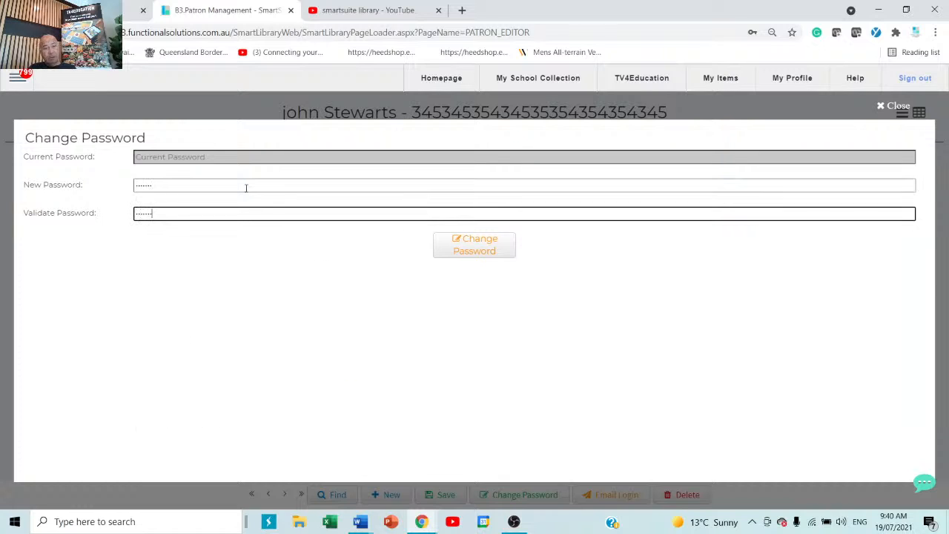
click(511, 246)
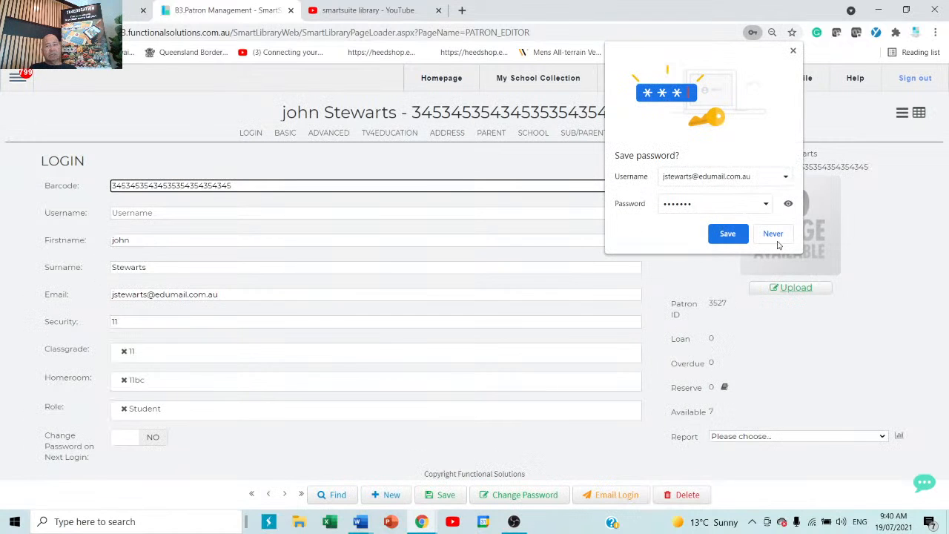
click(776, 234)
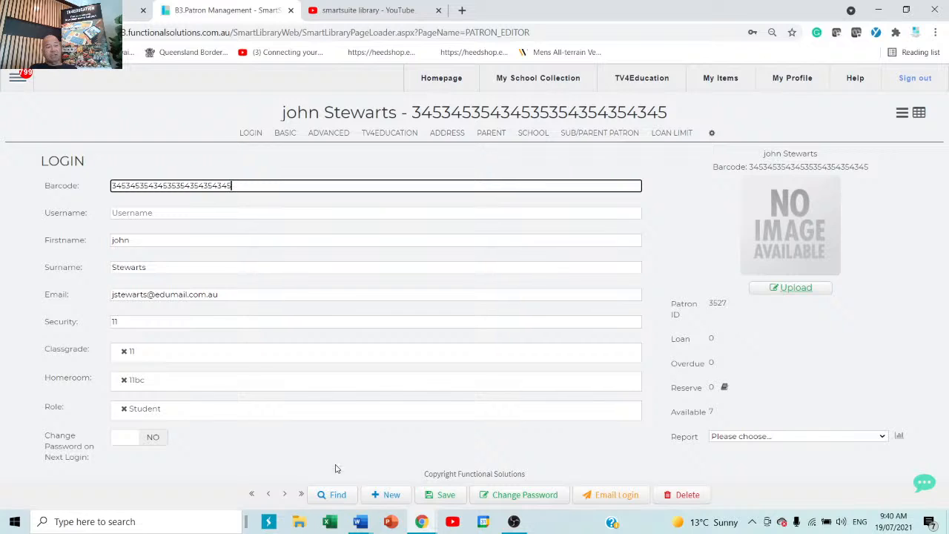
Replace the long barcode with a short seven-digit barcode and save the record.
drag(284, 186, 6, 193)
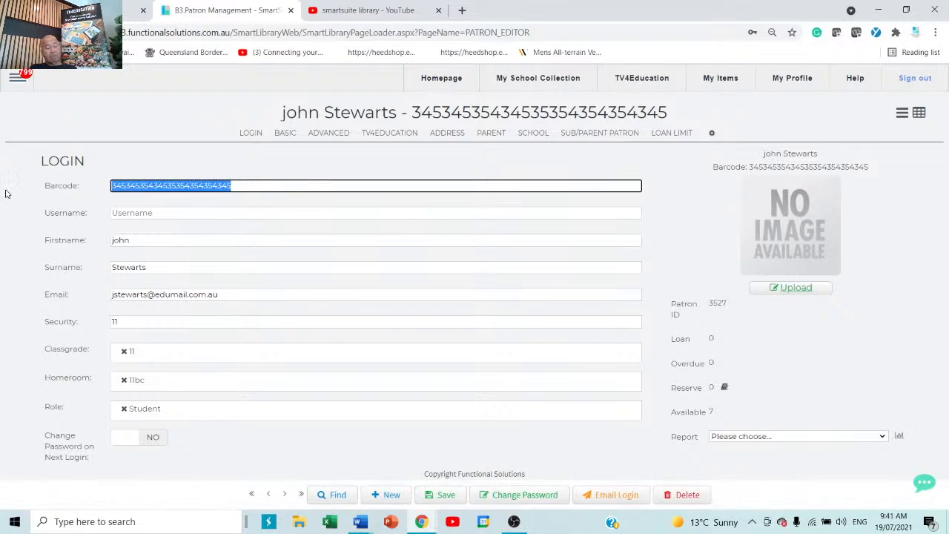
key(BackSpace)
text(12312)
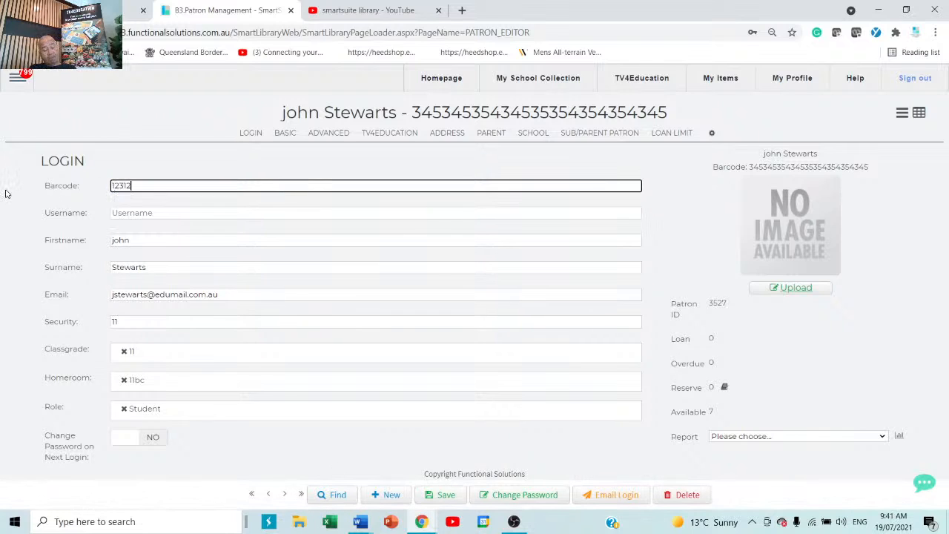
text(35)
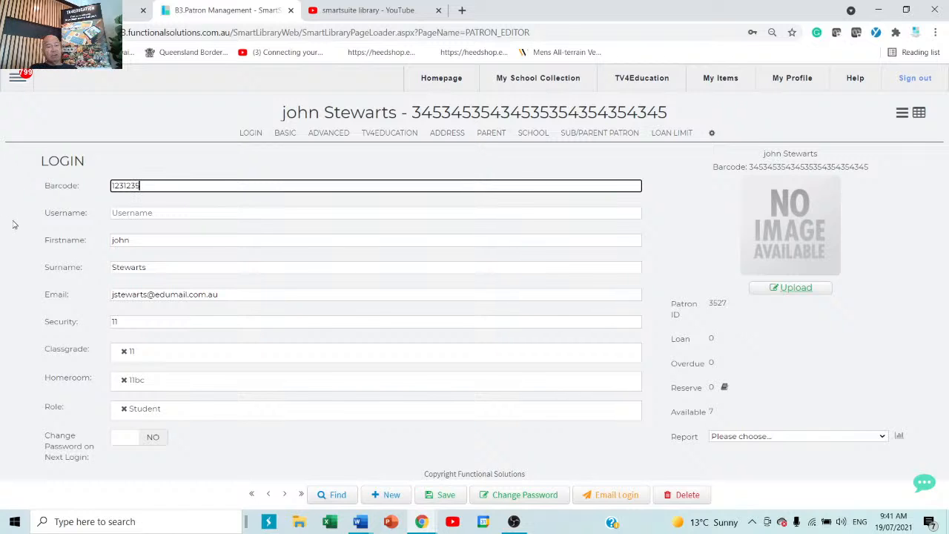
click(442, 496)
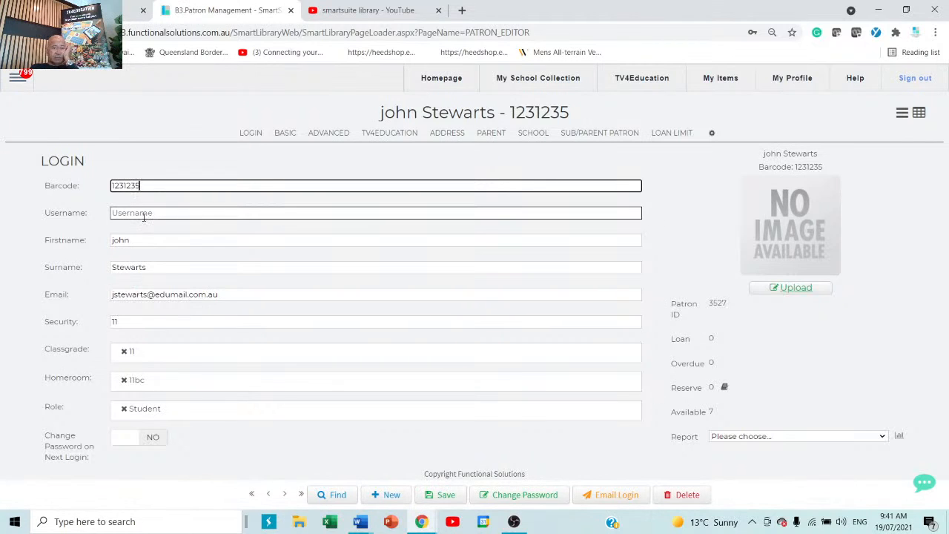
click(172, 212)
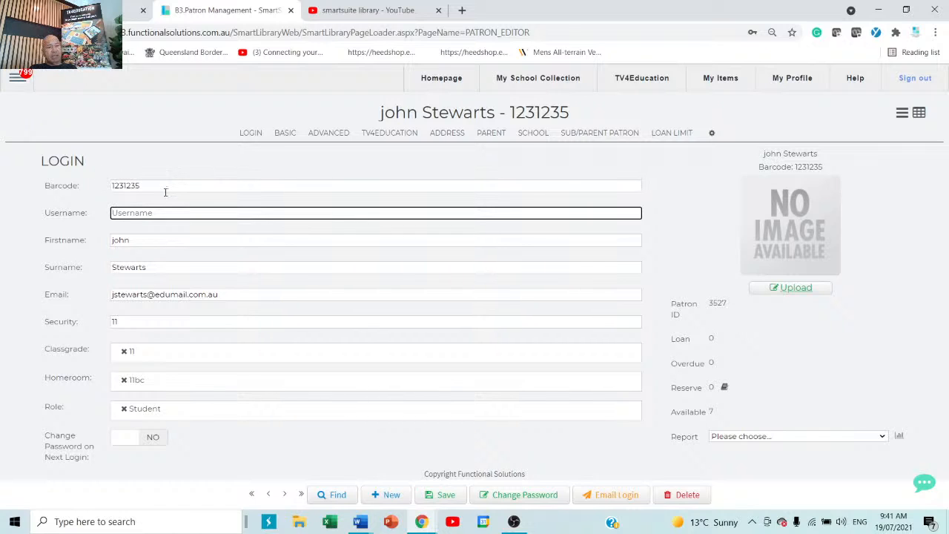
drag(164, 186, 47, 187)
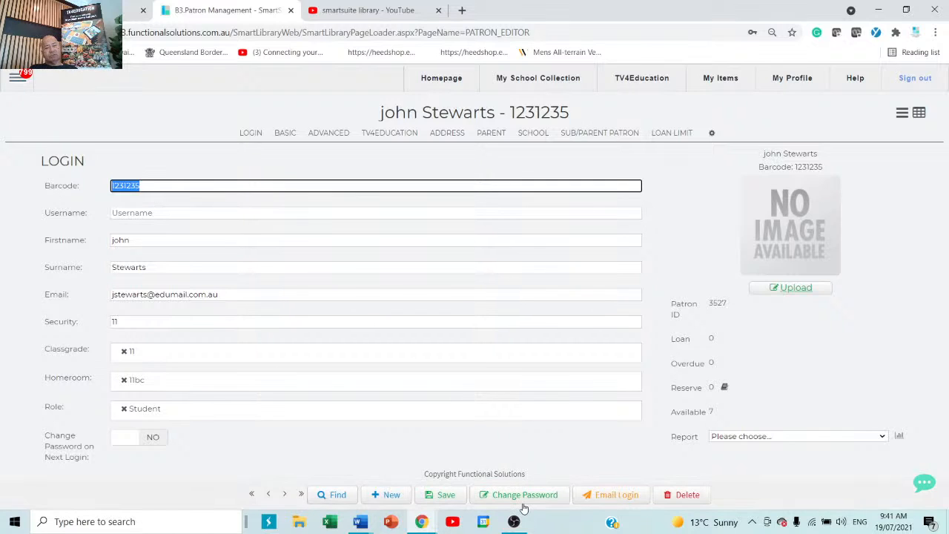
click(185, 215)
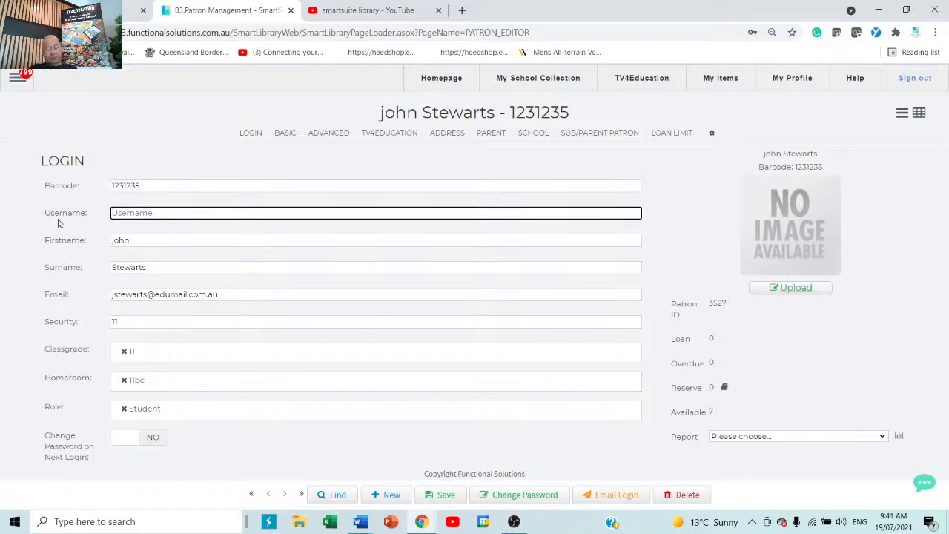
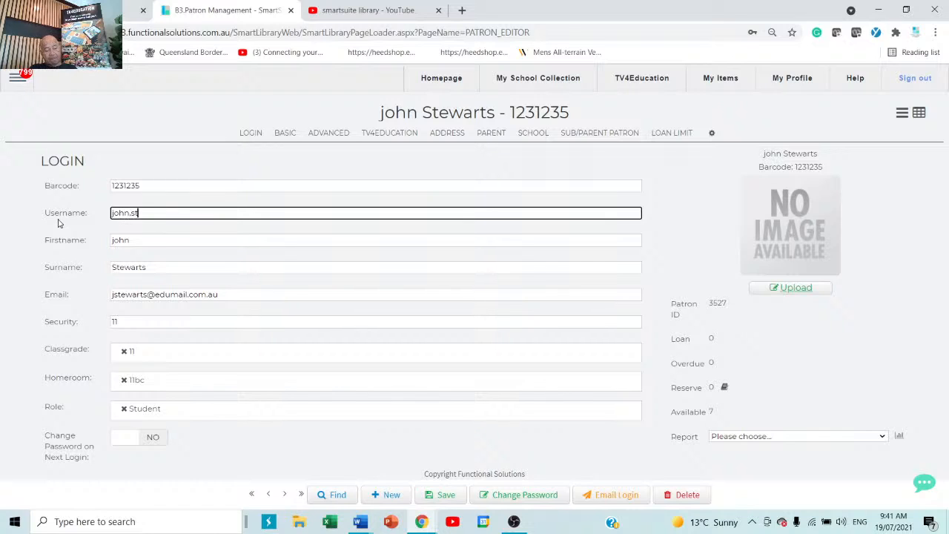
Enter a firstname.surname username for the patron, append a digit to it, and save.
click(319, 241)
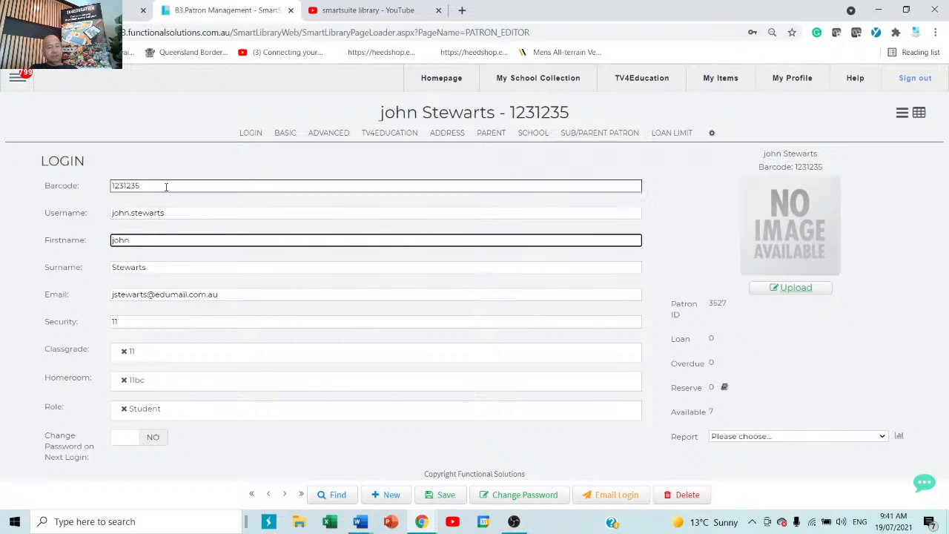
drag(166, 186, 106, 184)
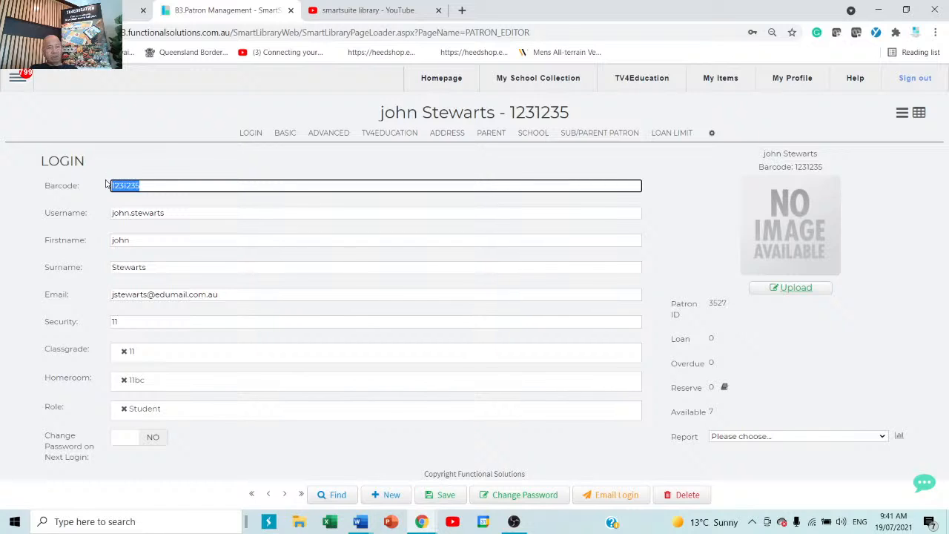
click(247, 214)
drag(247, 214, 52, 217)
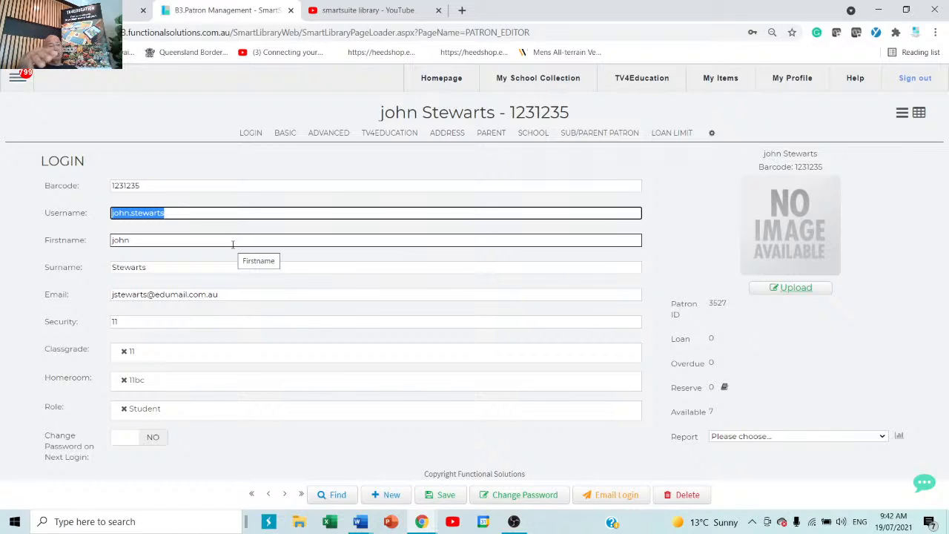
click(285, 213)
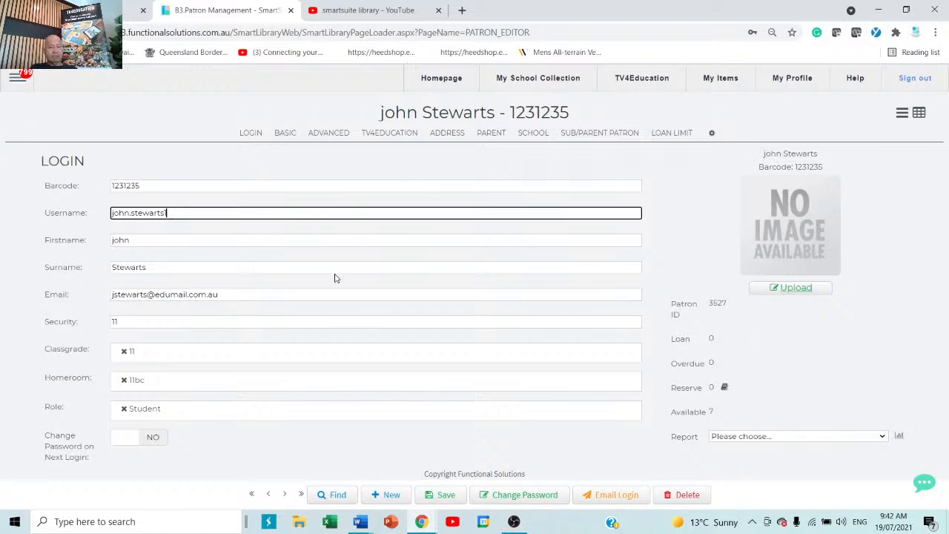
click(440, 495)
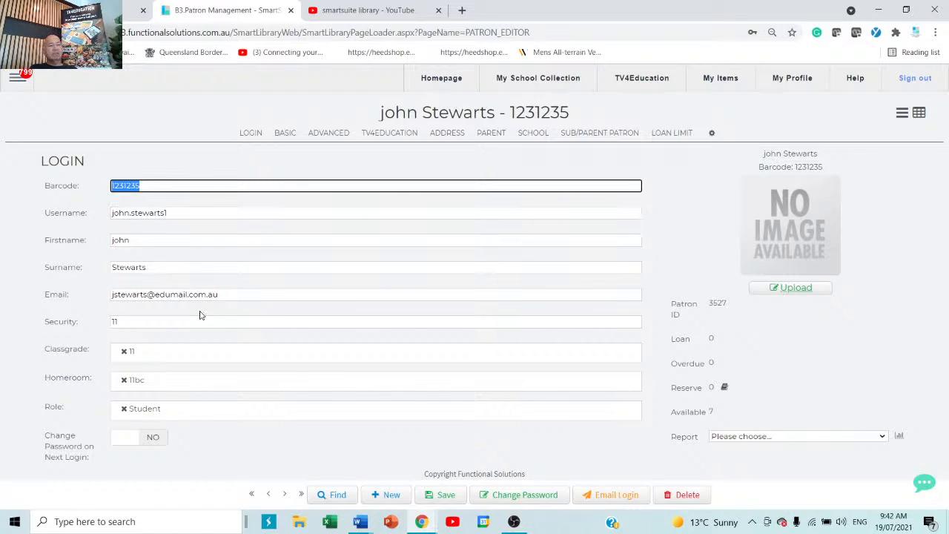
double_click(174, 212)
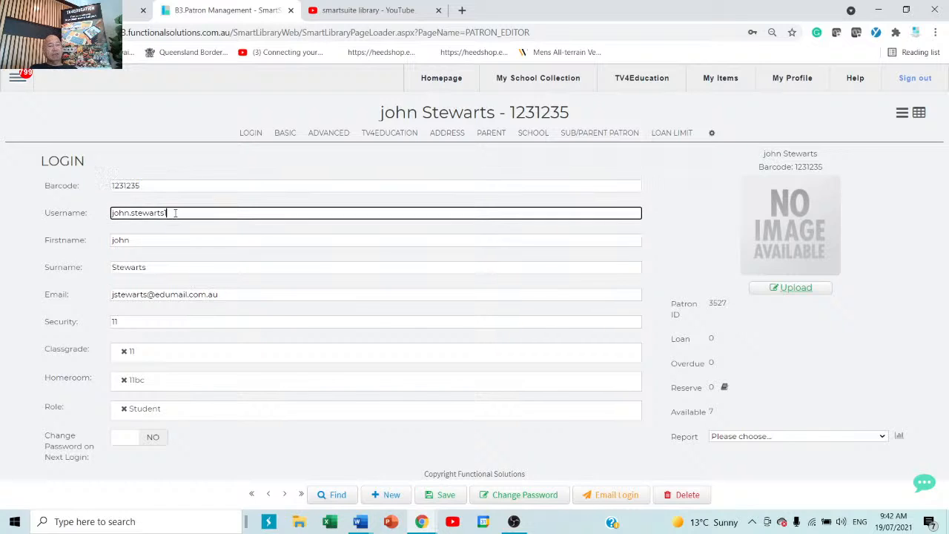
click(300, 295)
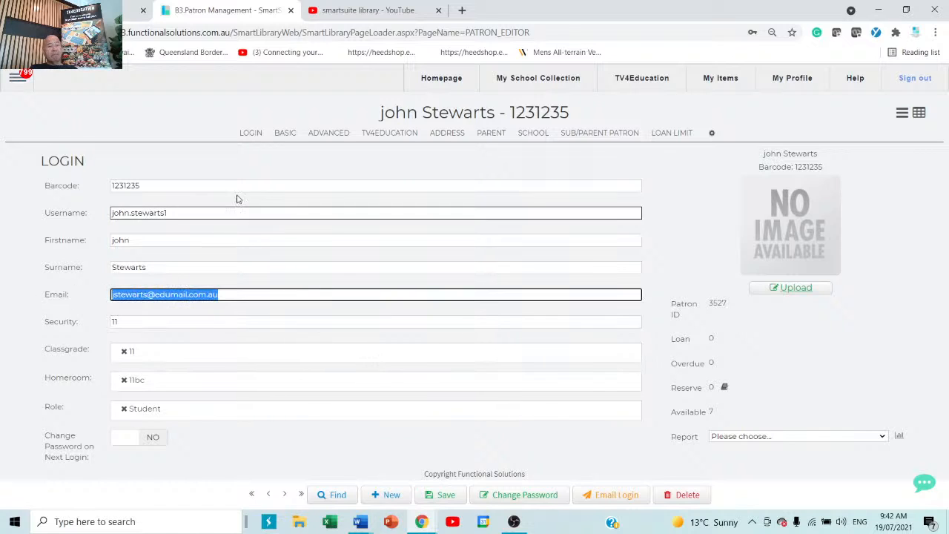
Set both classgrade and homeroom to STAFF, dismissing Chrome's password prompt.
click(163, 356)
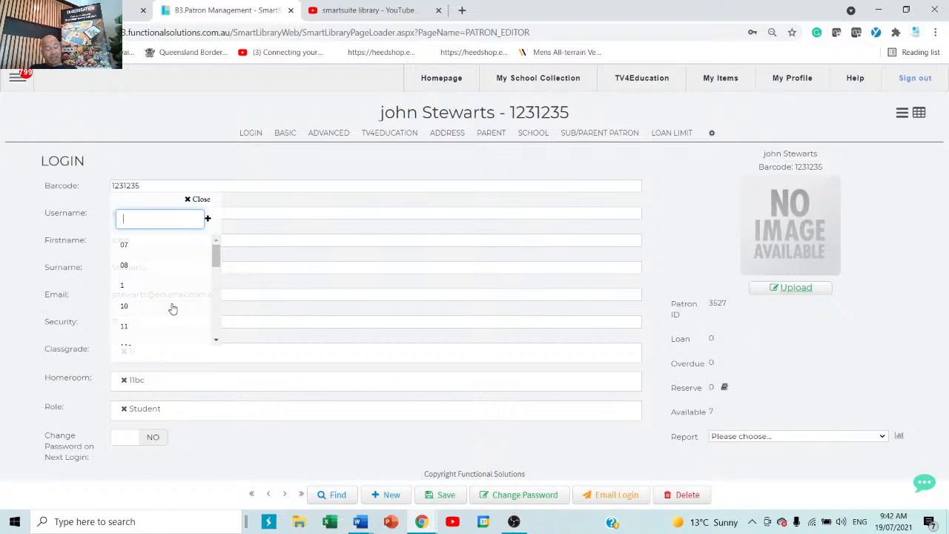
text(s)
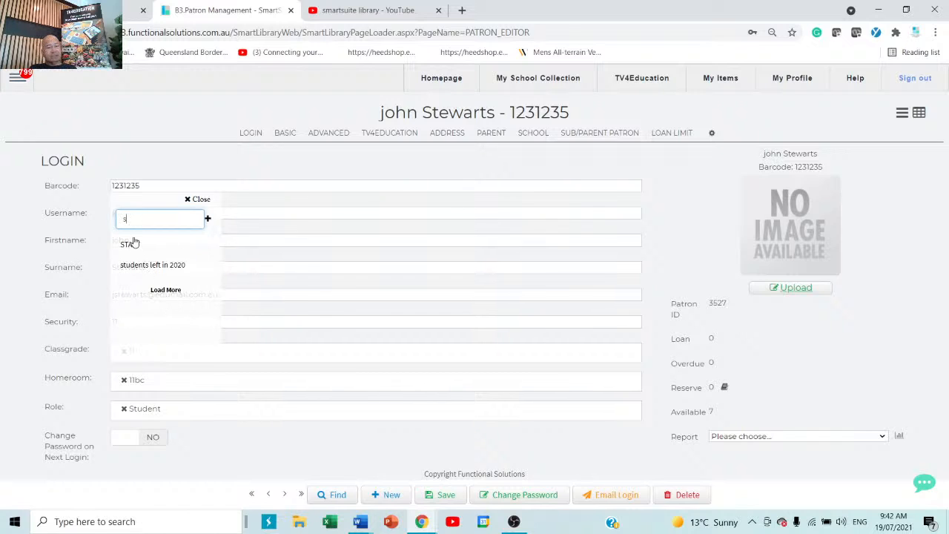
click(131, 247)
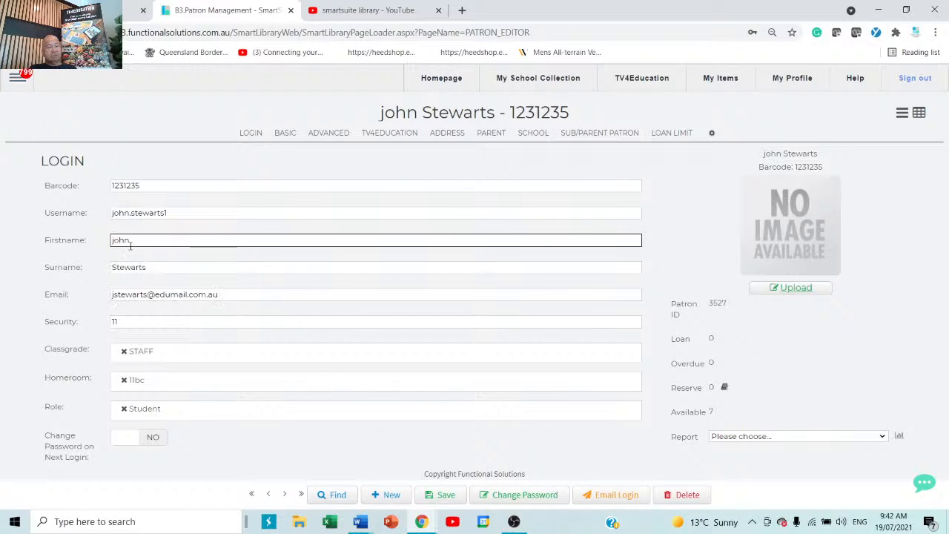
click(171, 379)
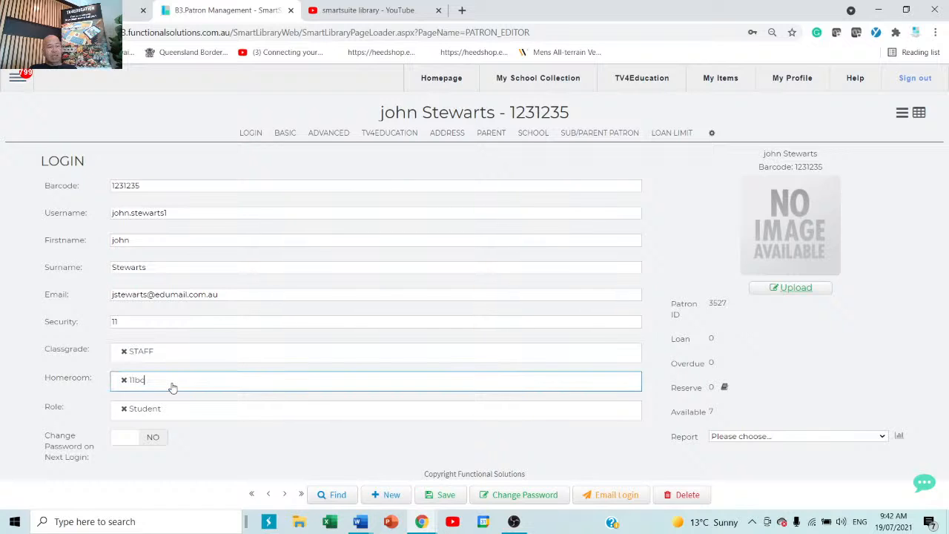
text(s)
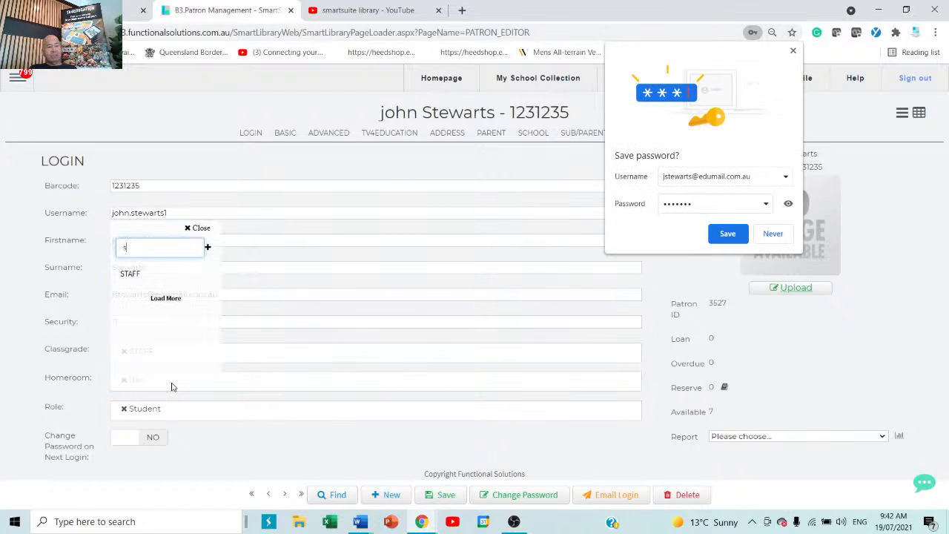
click(775, 234)
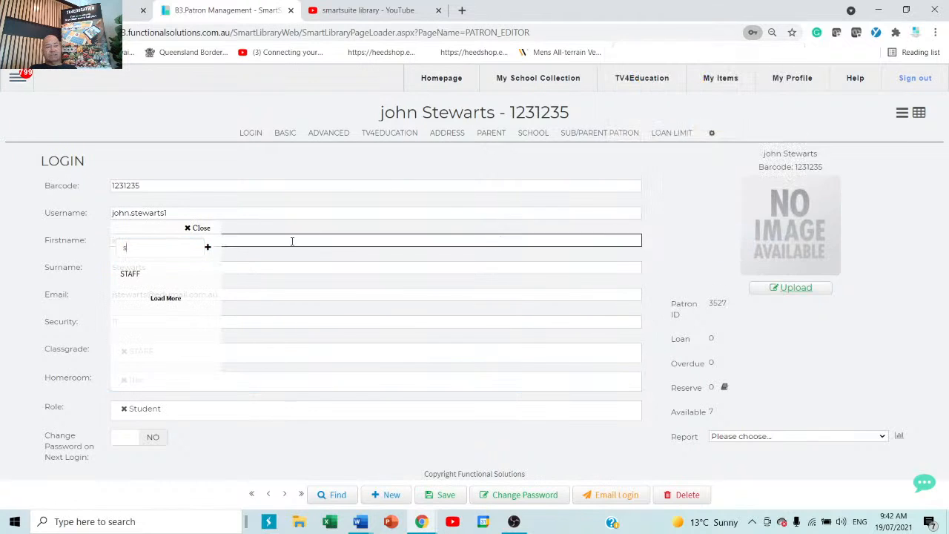
click(129, 276)
Add the Cataloguer and Circulation Desk roles and remove the Student role.
click(127, 417)
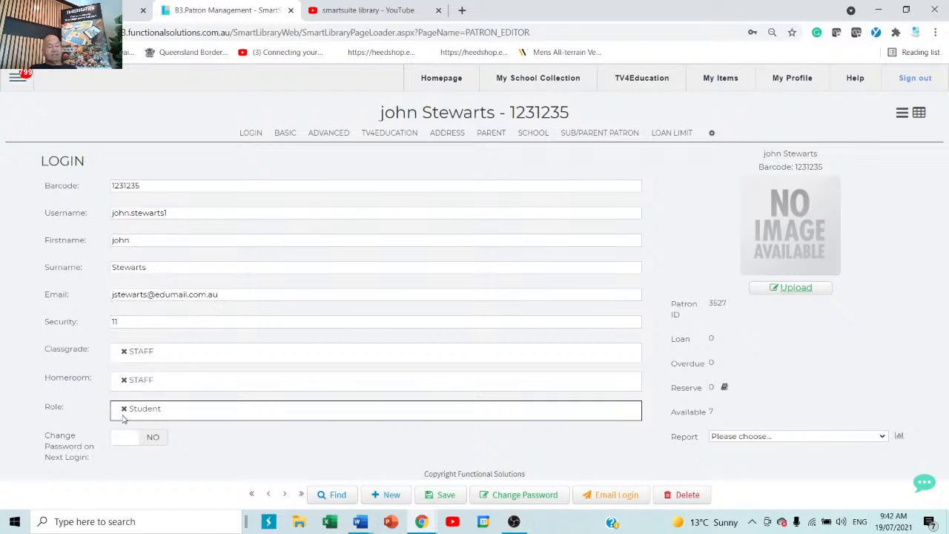
click(197, 413)
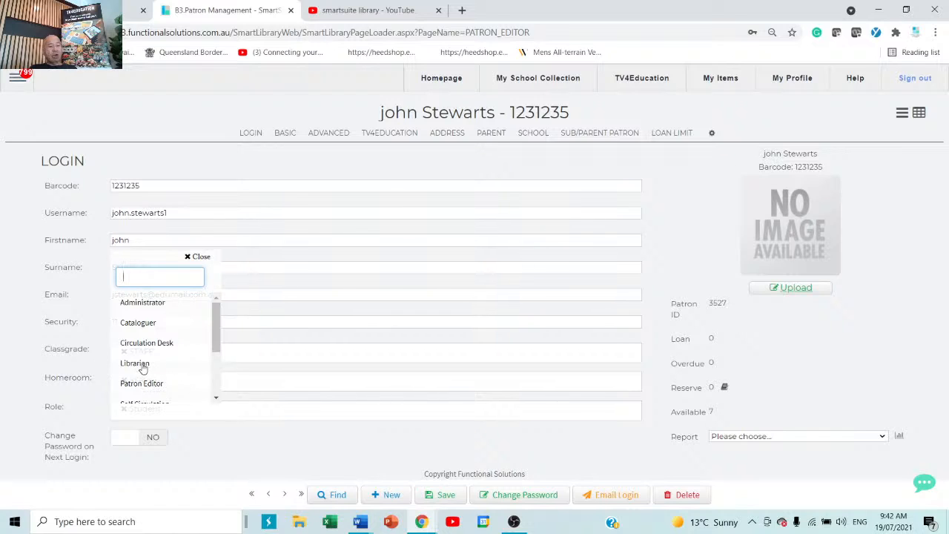
click(149, 323)
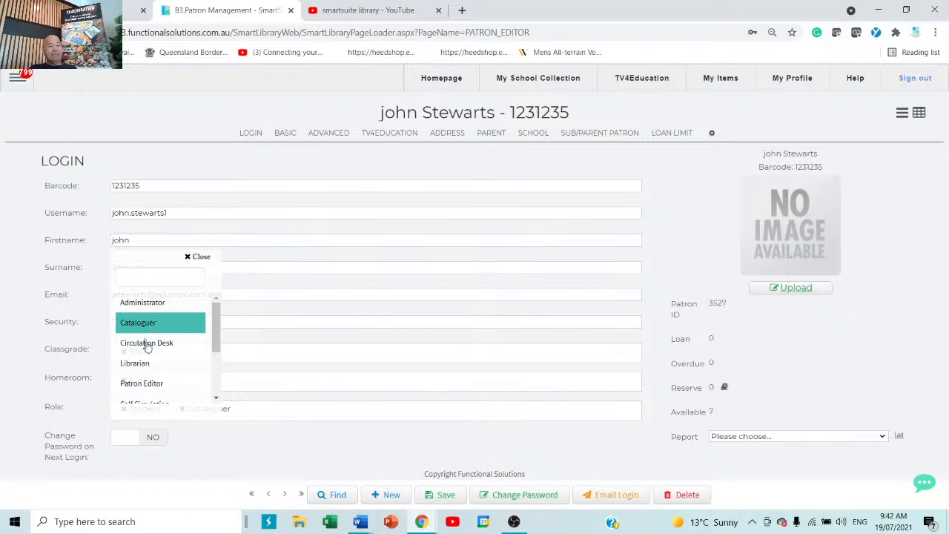
click(147, 344)
click(367, 442)
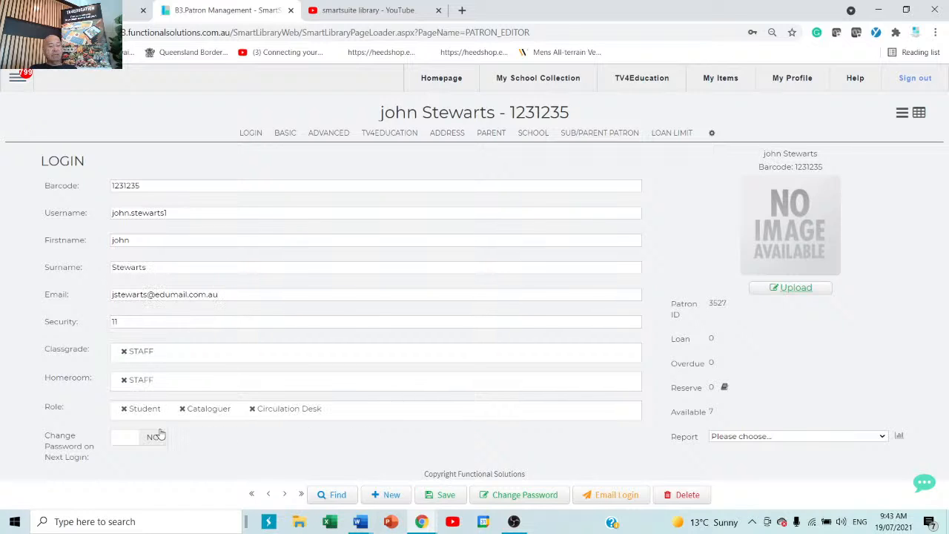
click(124, 408)
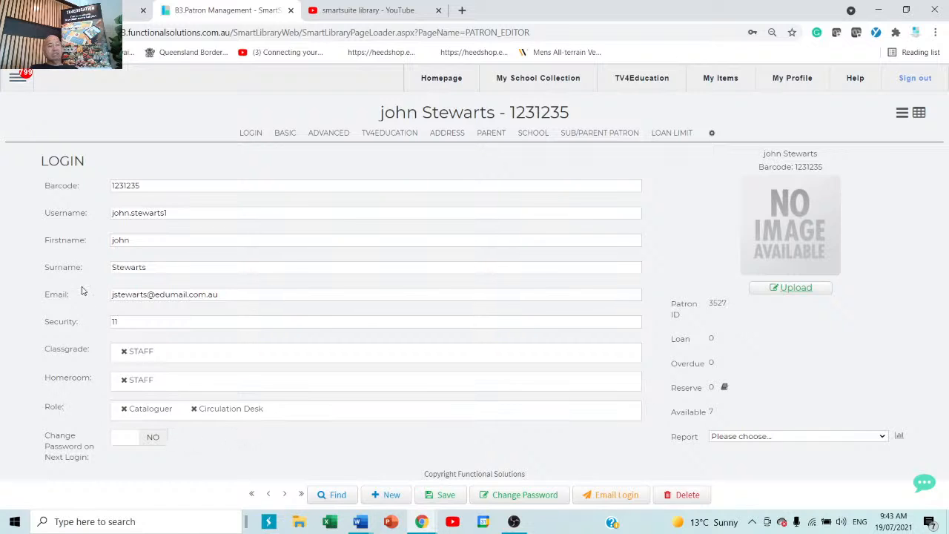
click(17, 77)
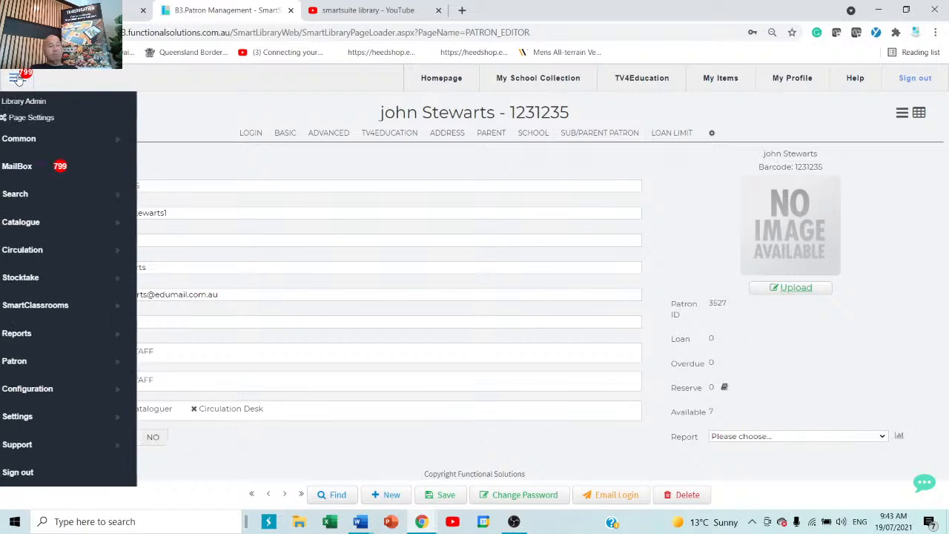
Set Change Password on Next Login to YES and save the patron record.
click(324, 450)
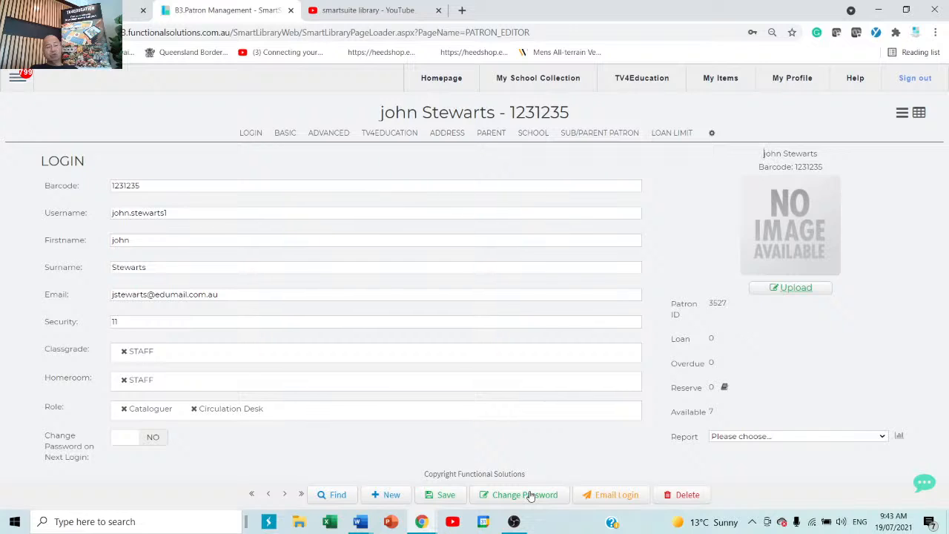
click(124, 445)
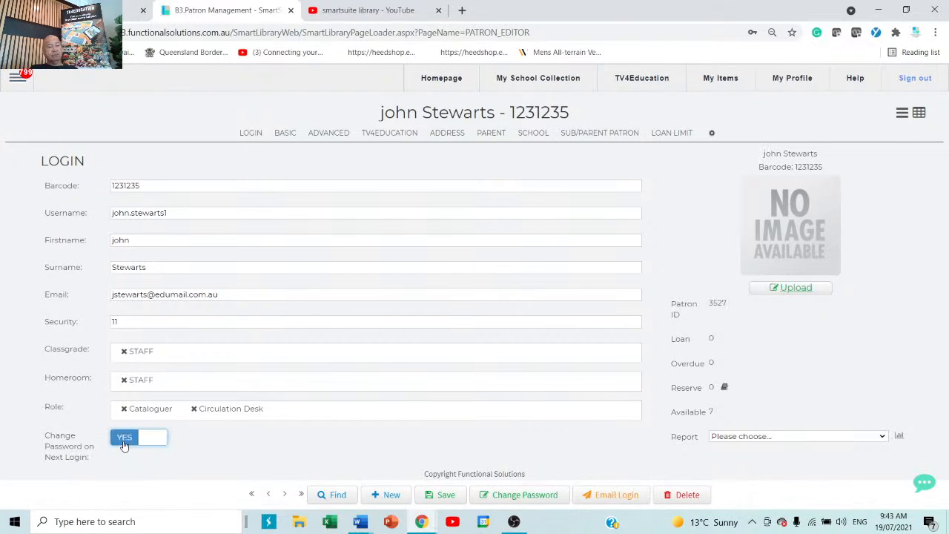
click(443, 498)
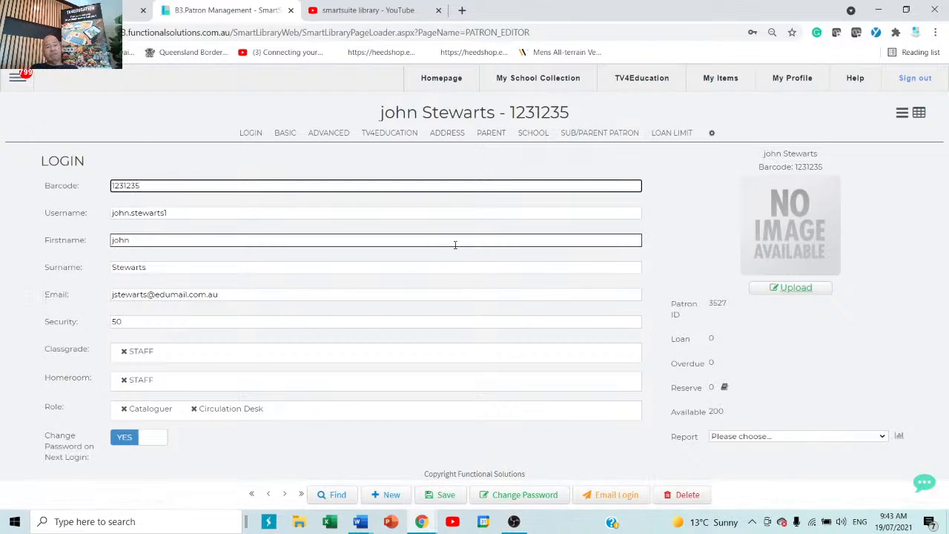
click(793, 290)
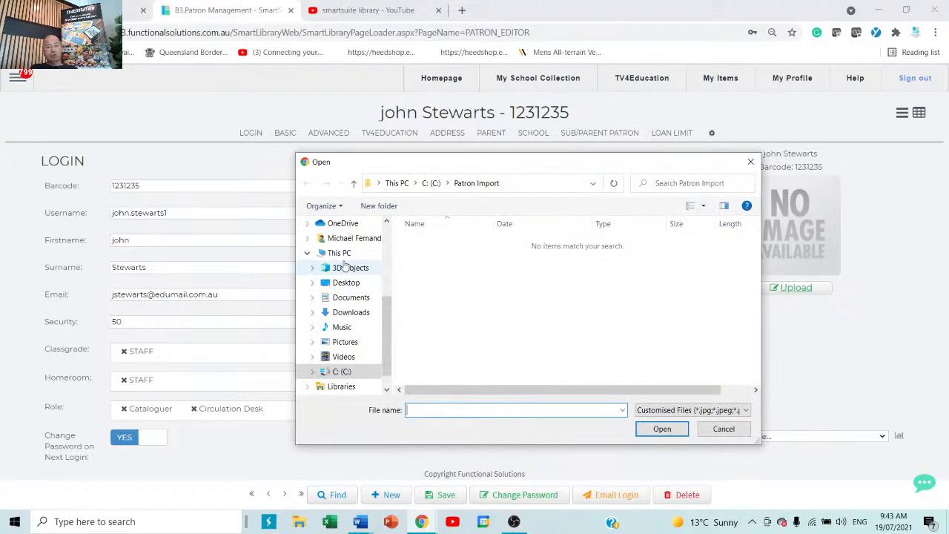
click(348, 342)
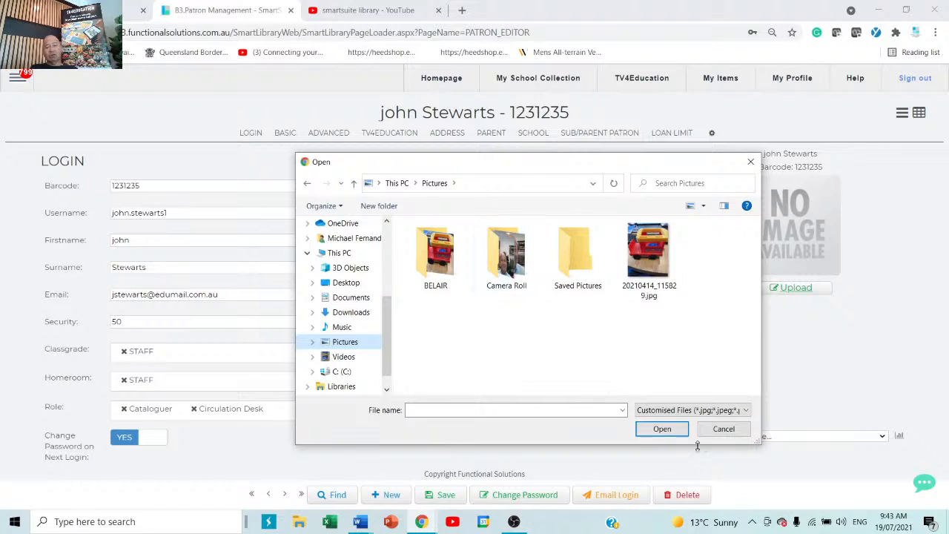
click(733, 430)
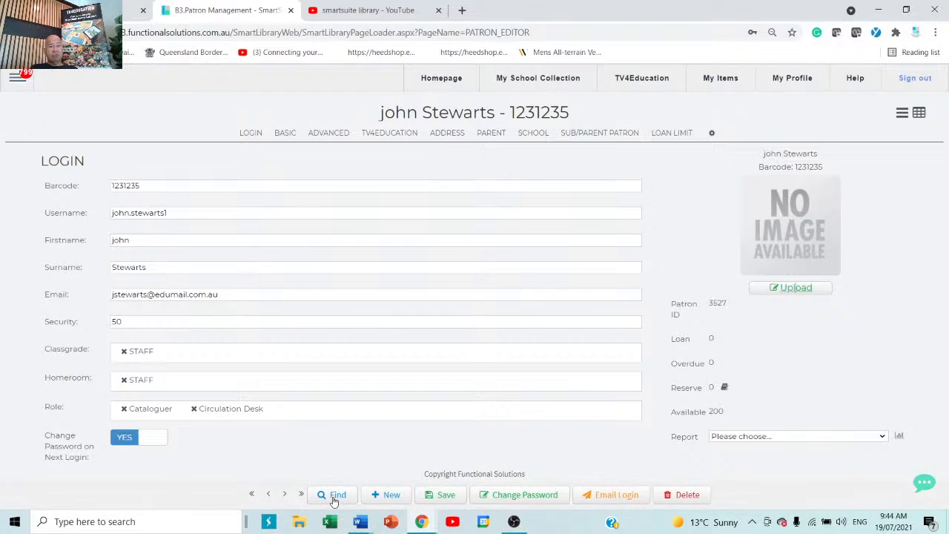
Delete the patron record, confirm the deletion, and return to the previous patron.
click(683, 495)
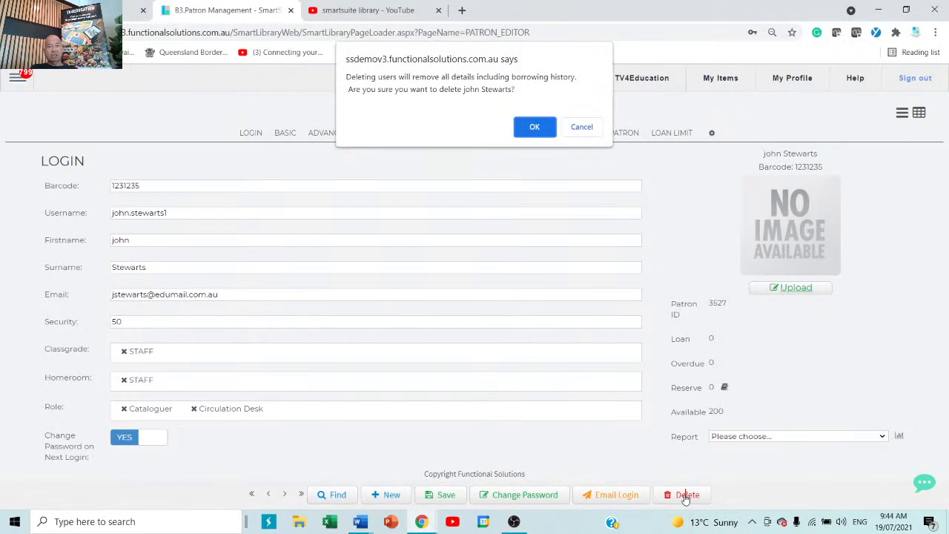
click(534, 127)
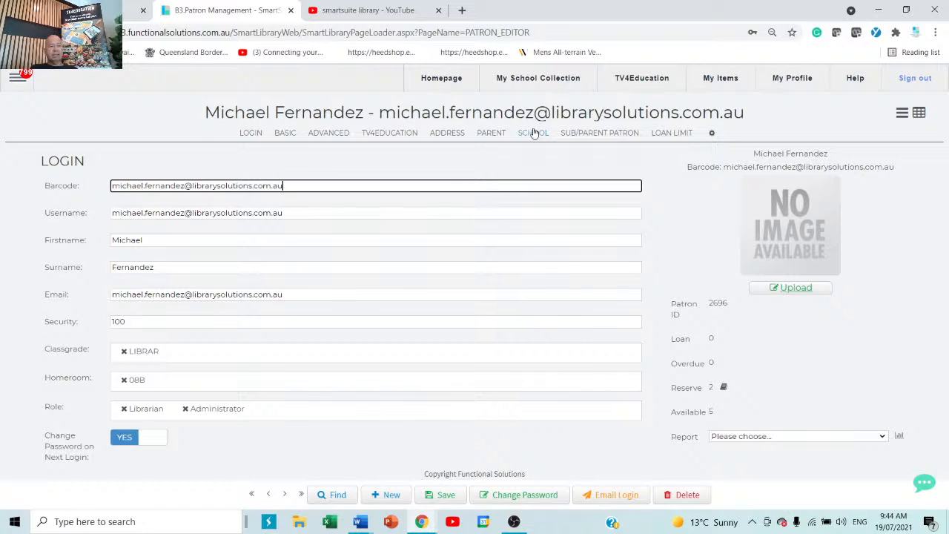
click(269, 496)
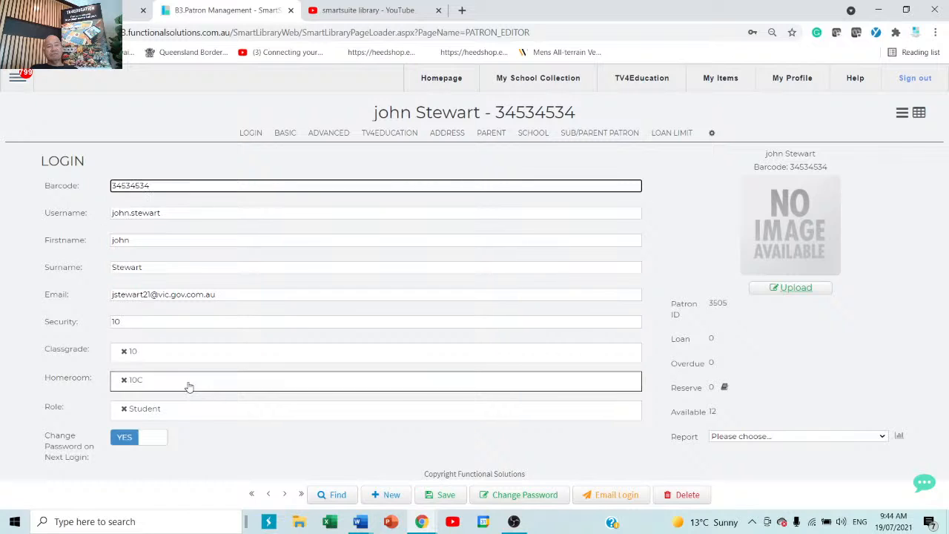
Go to Smart Patron Import under the side menu's Patron section.
click(16, 78)
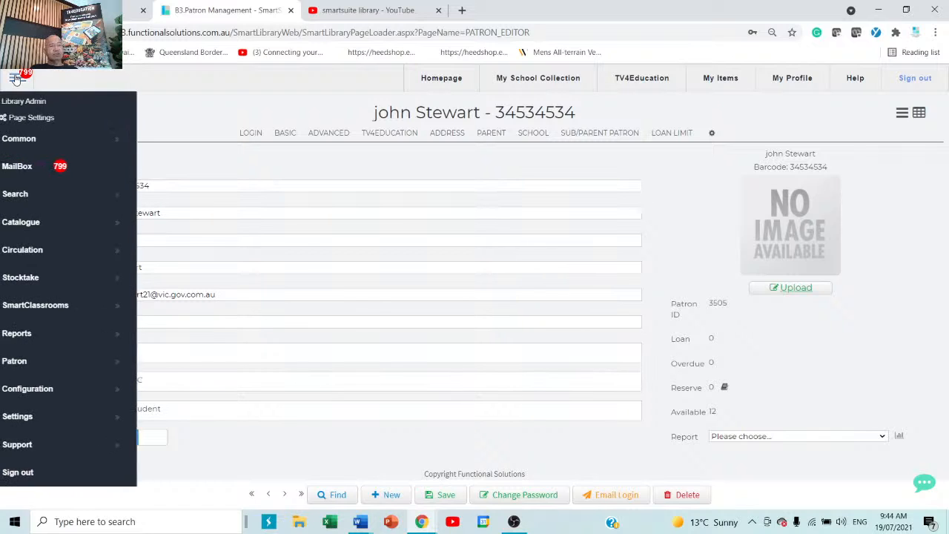
click(60, 368)
scroll(215, 400, down, 3)
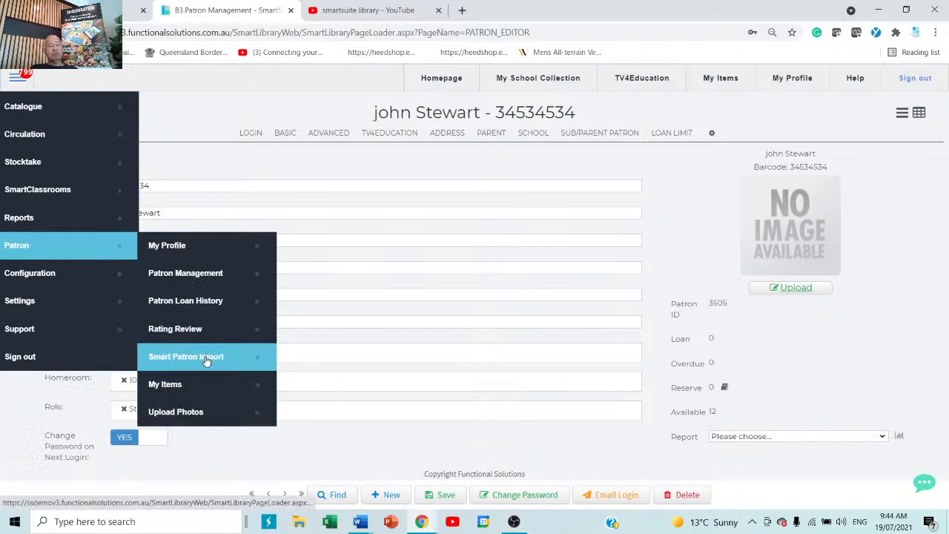
click(206, 358)
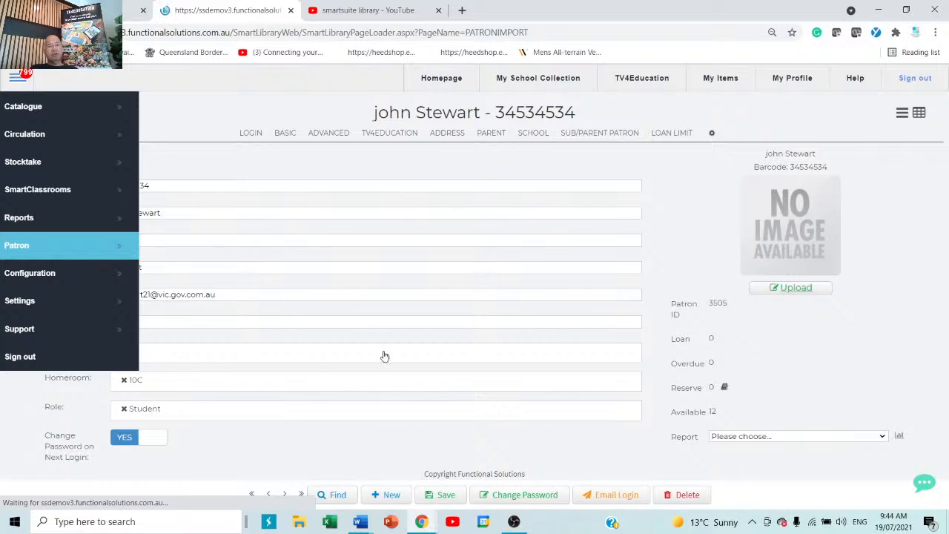
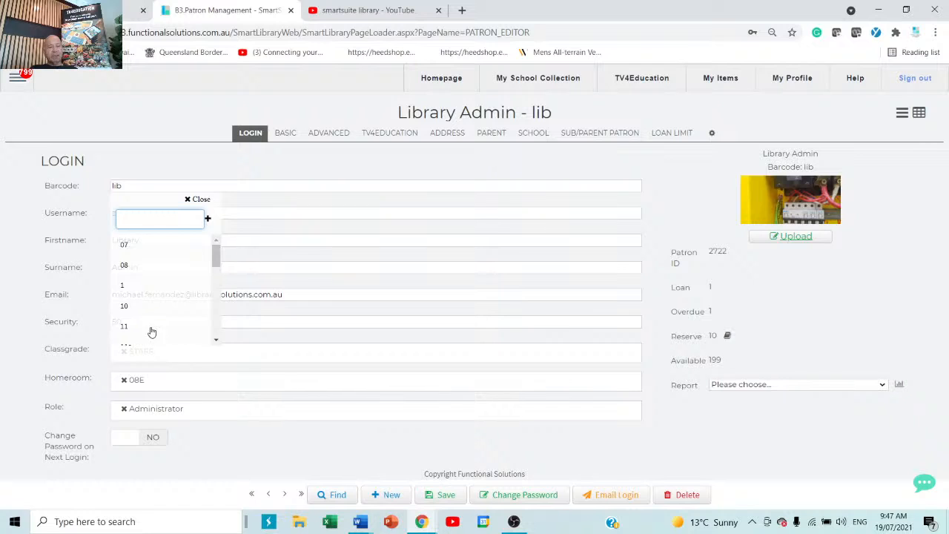
Set Classgrade to 10, then expand the menu's Settings, Support and Configuration sections.
click(139, 307)
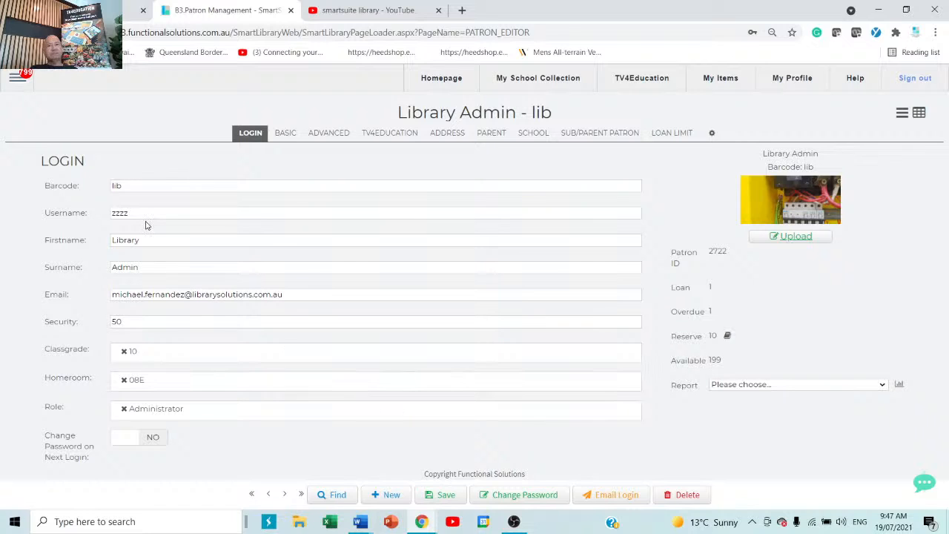
click(17, 82)
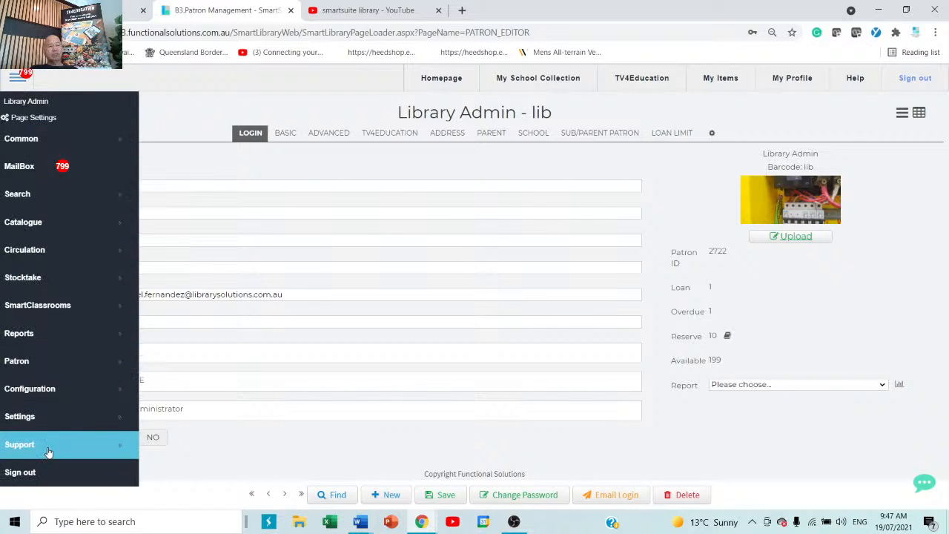
click(60, 423)
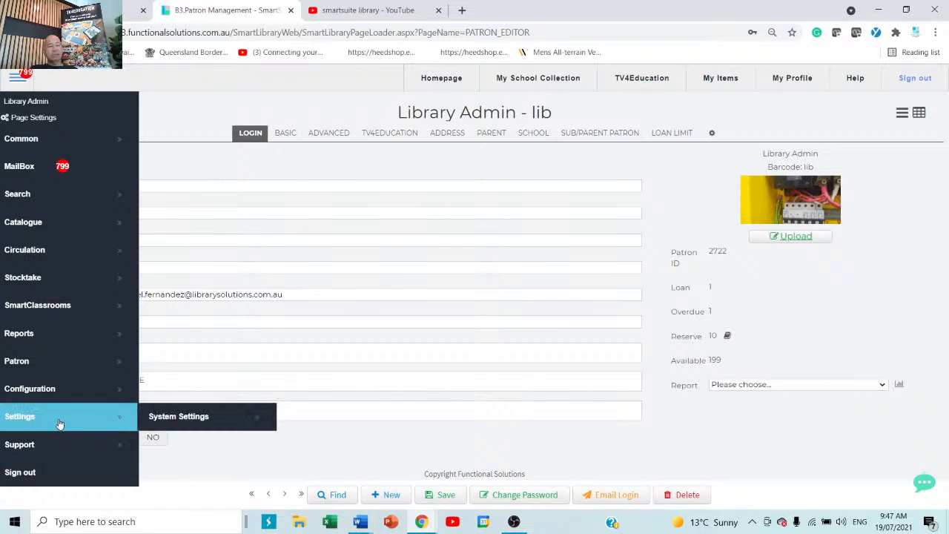
click(41, 447)
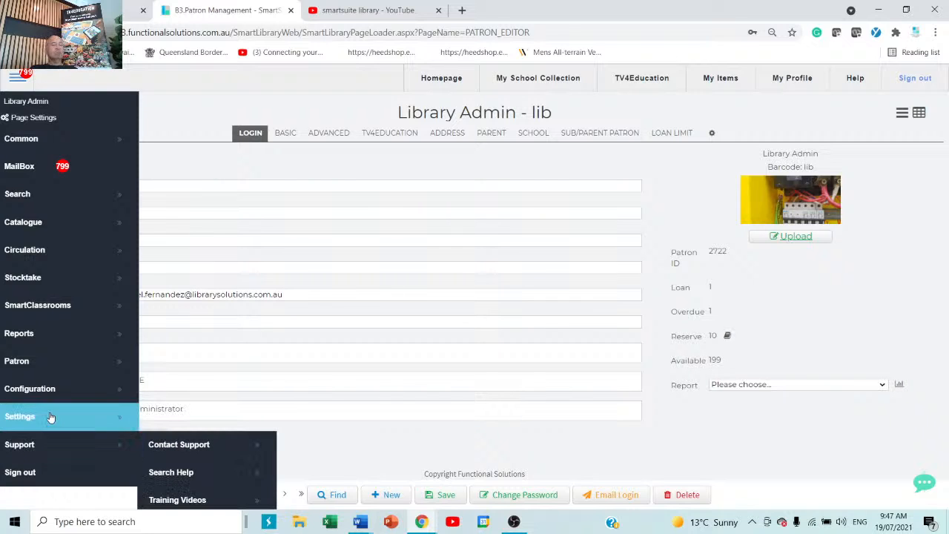
click(69, 394)
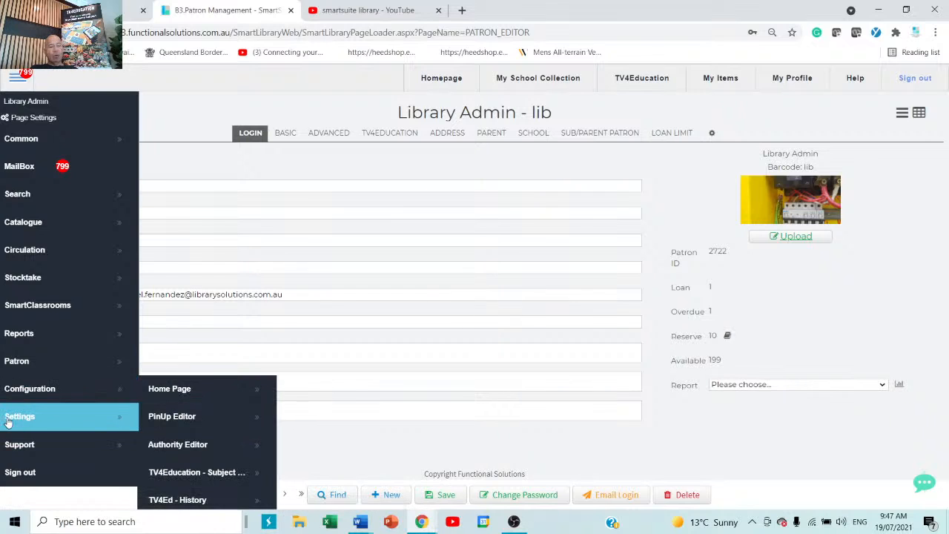
click(74, 417)
scroll(199, 421, down, 2)
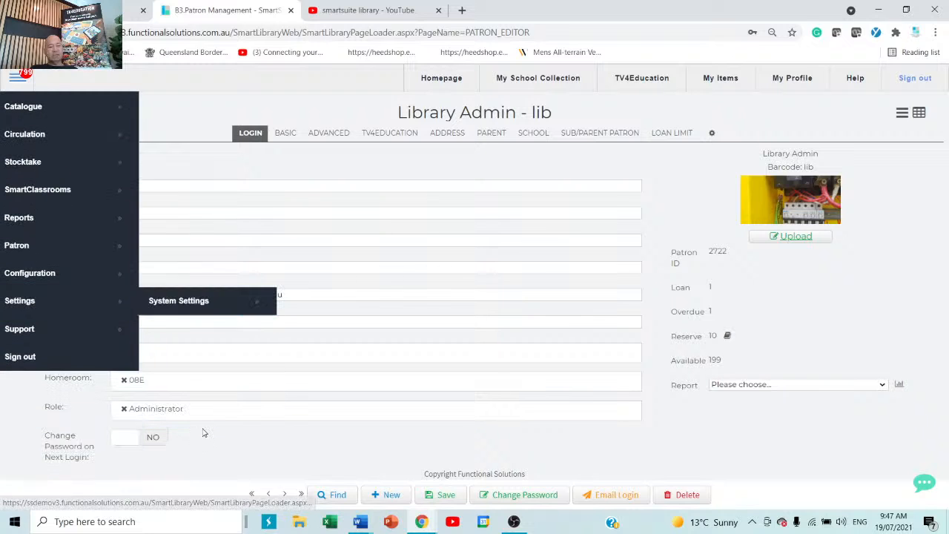
click(45, 330)
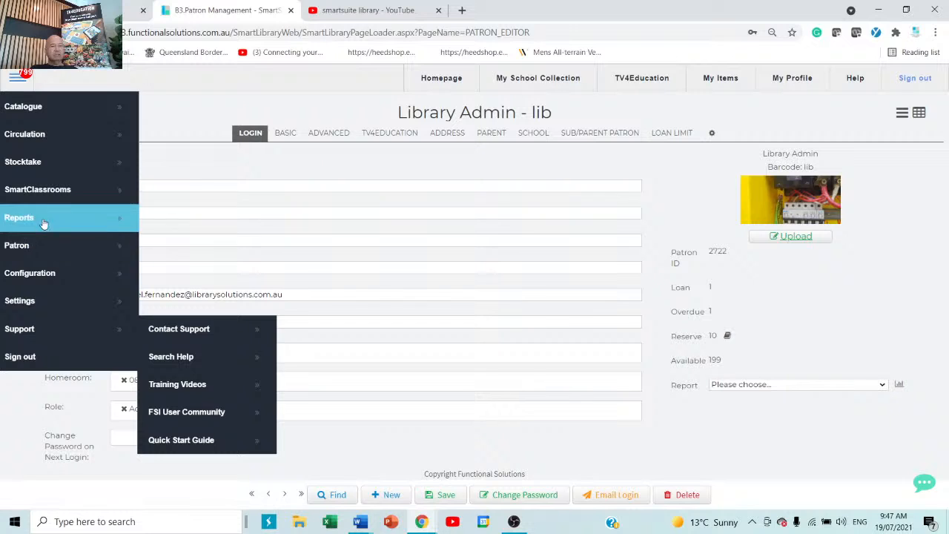
click(54, 278)
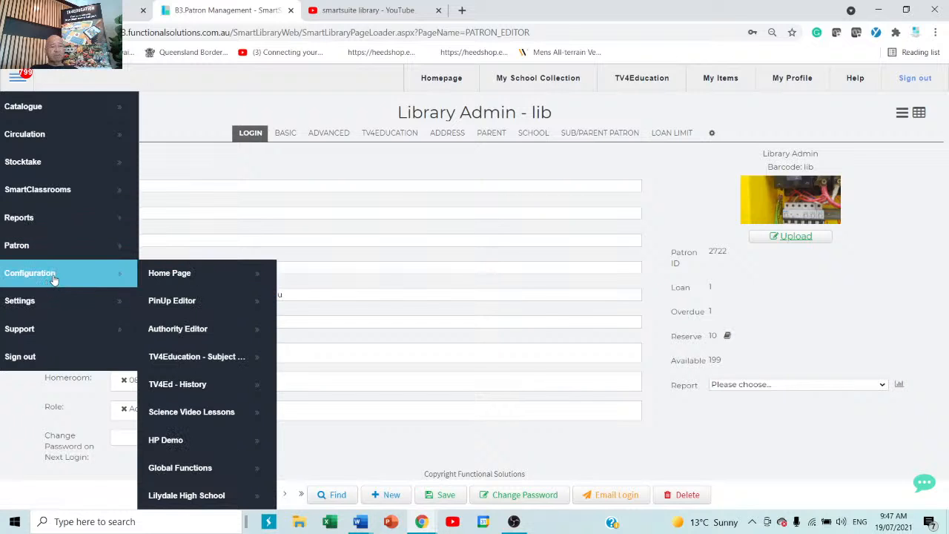
List Classgrade authorities in the Authority Editor and open class grade 10's loan settings.
click(188, 336)
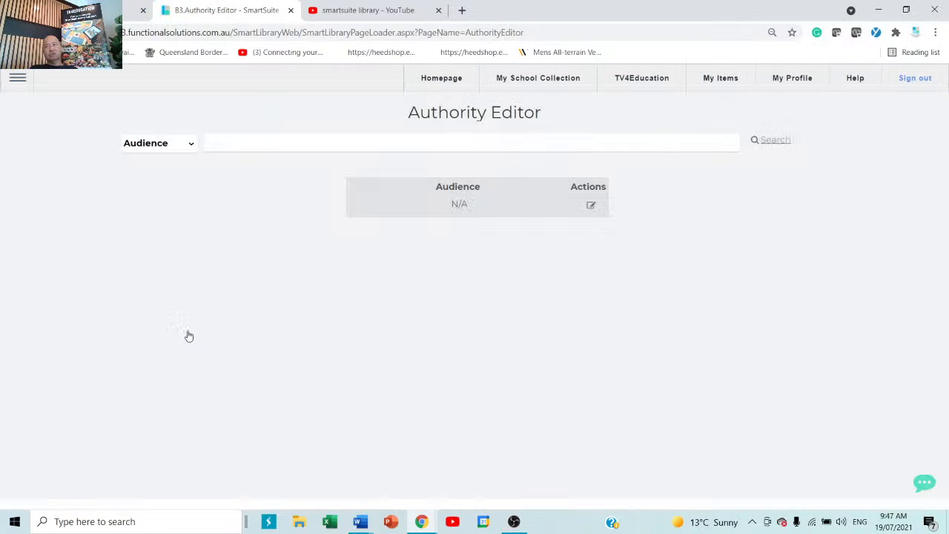
click(169, 146)
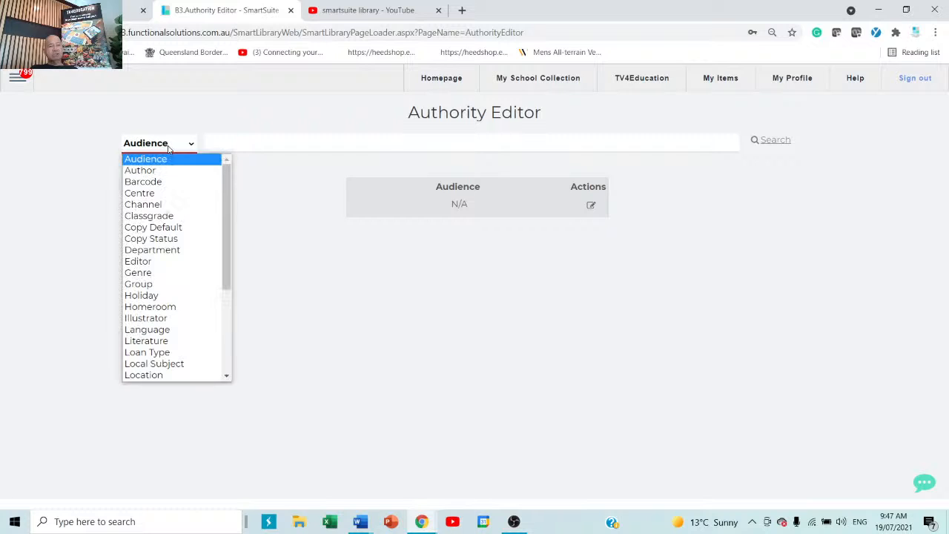
scroll(170, 311, down, 4)
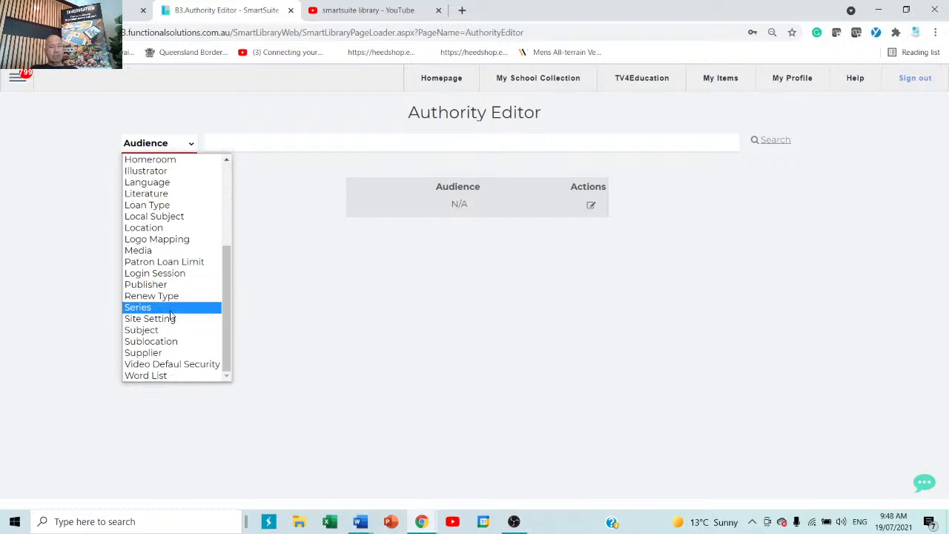
scroll(171, 315, up, 4)
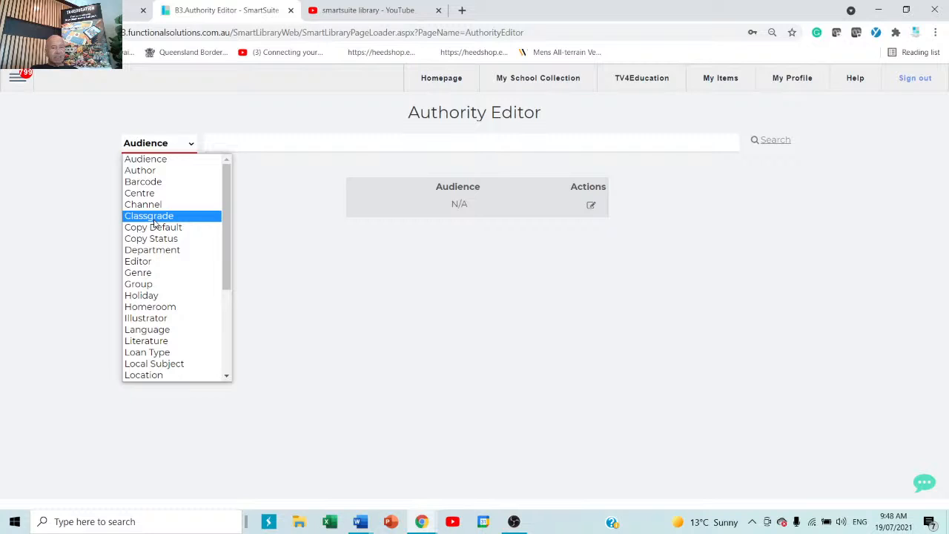
click(157, 219)
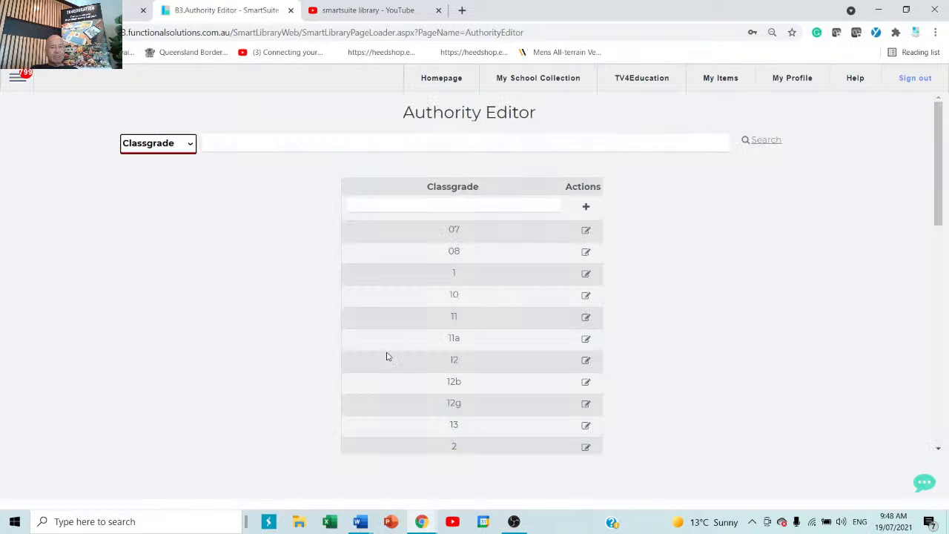
click(587, 296)
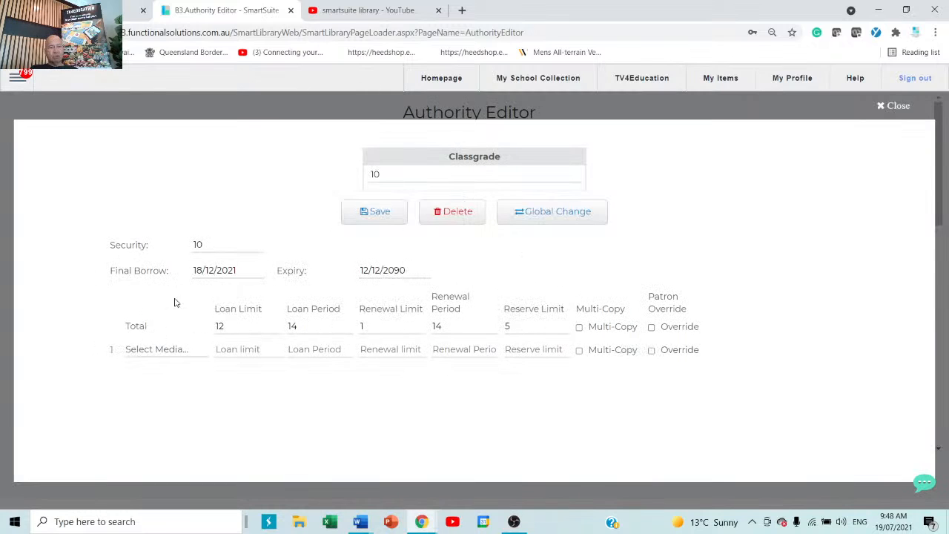
Change class grade 10's loan period to 100 and tick Patron Override for the total limits.
click(220, 272)
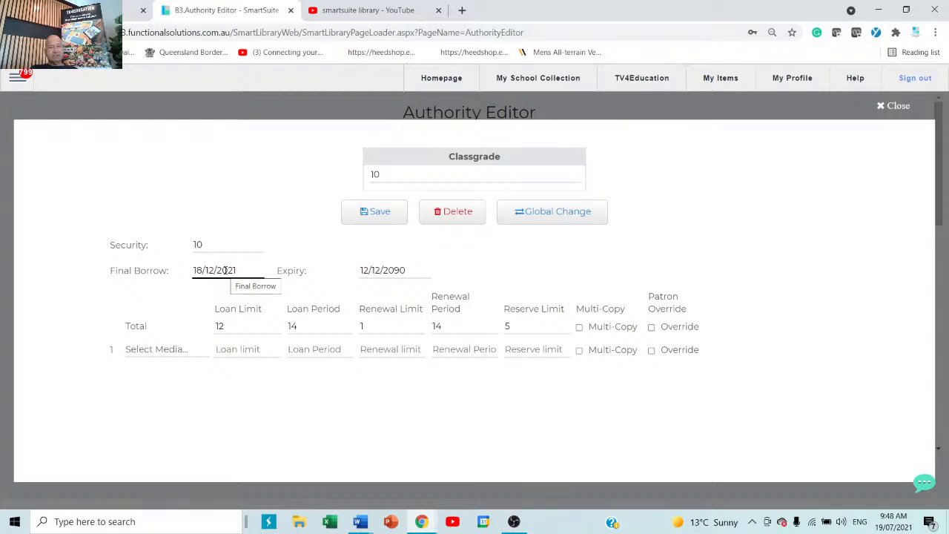
click(414, 273)
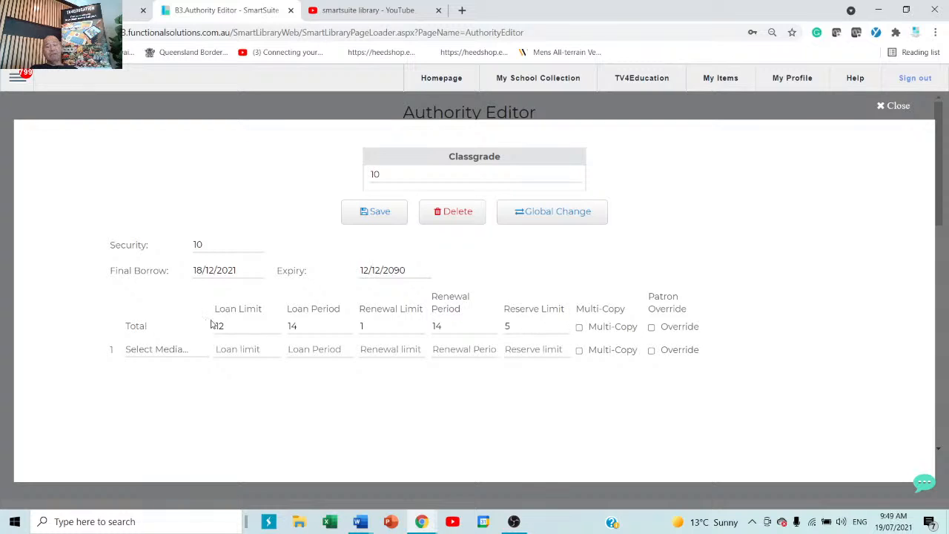
double_click(331, 329)
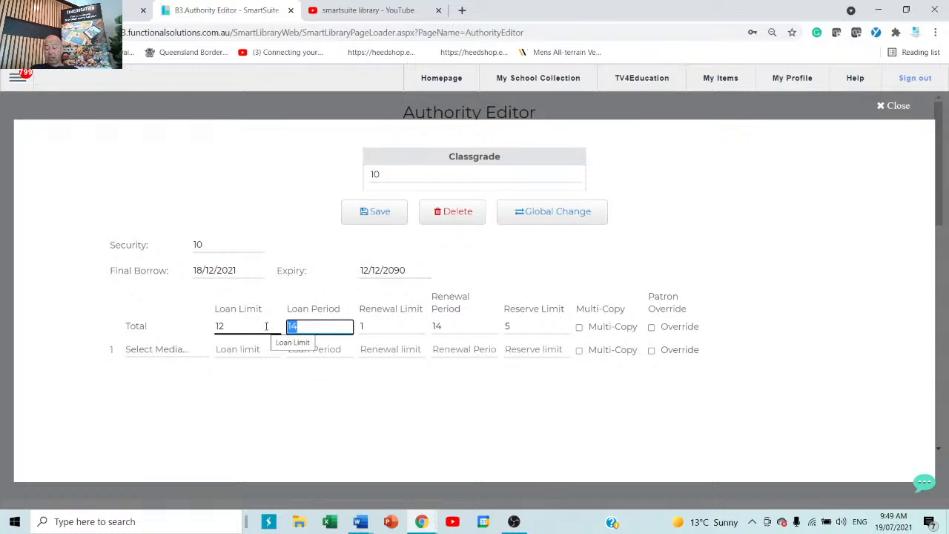
text(100)
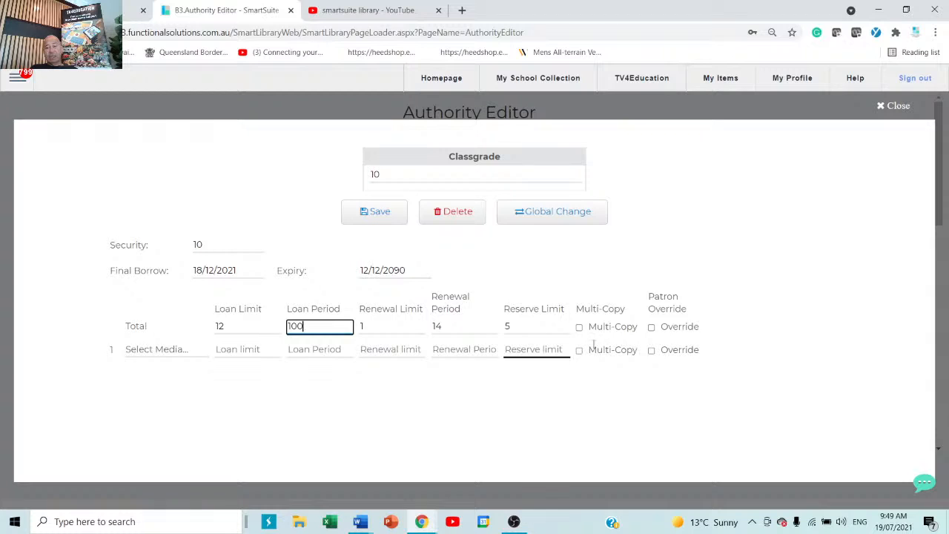
click(652, 328)
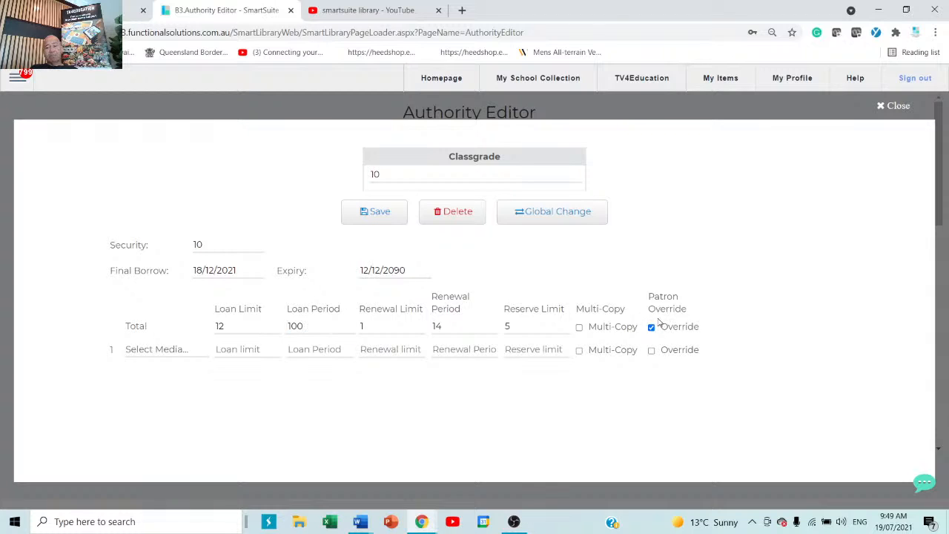
click(290, 333)
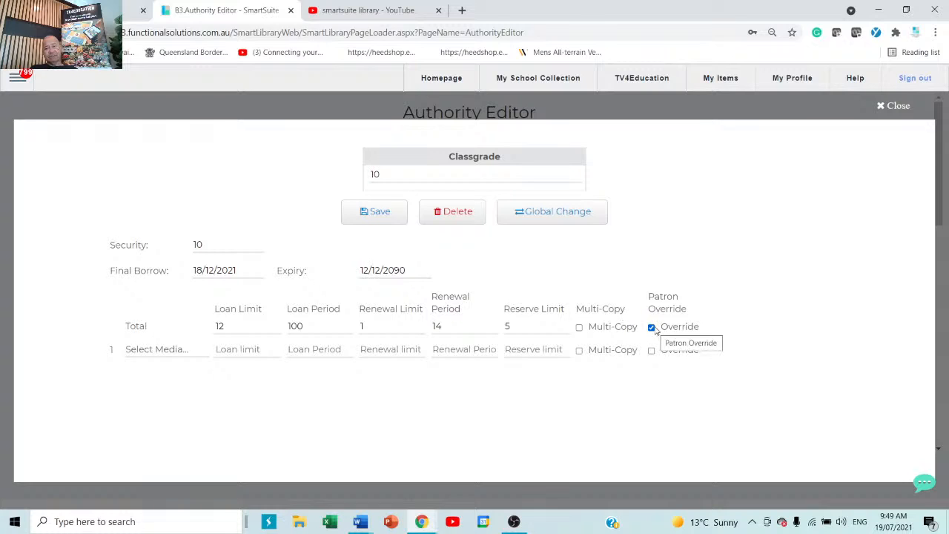
Close class grade 10's settings and review the STAFF class grade's 365-day loan period.
click(893, 105)
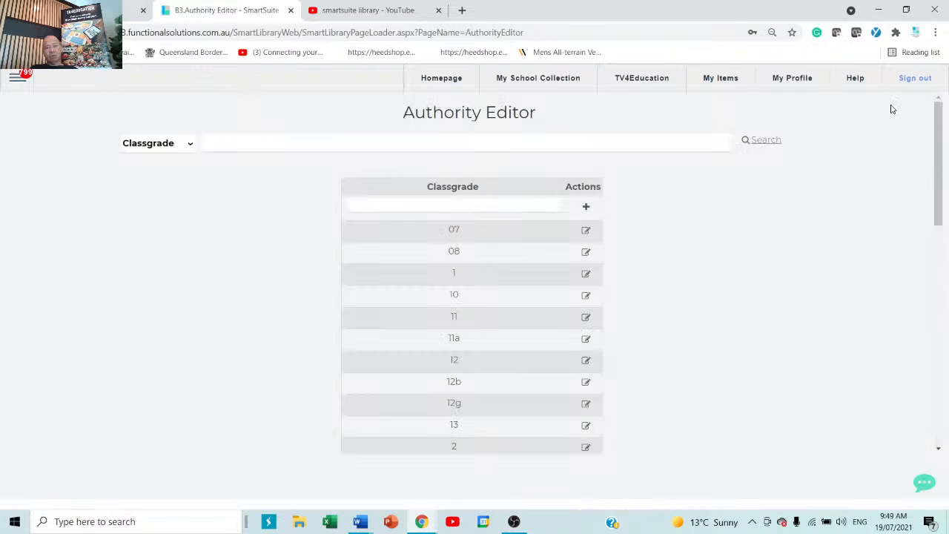
scroll(370, 406, down, 5)
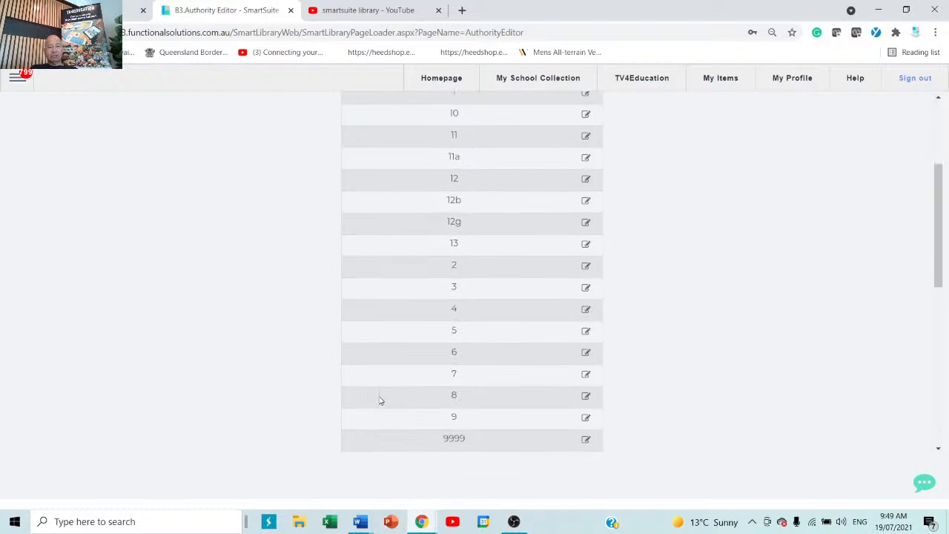
scroll(381, 396, down, 3)
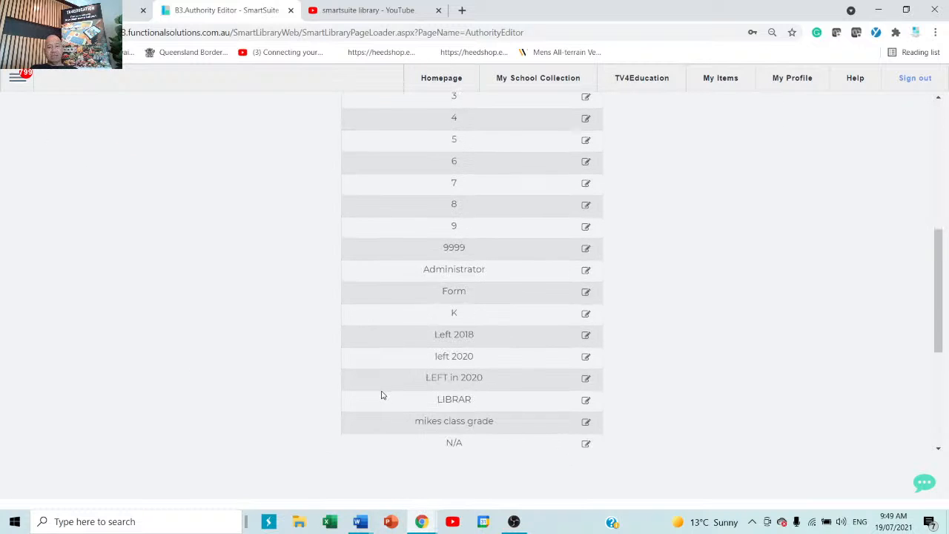
scroll(382, 394, down, 2)
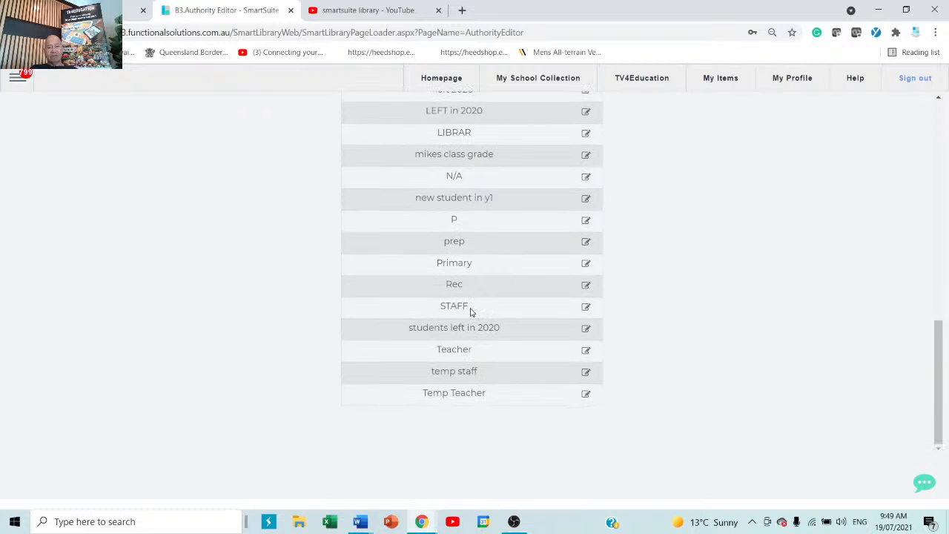
click(586, 307)
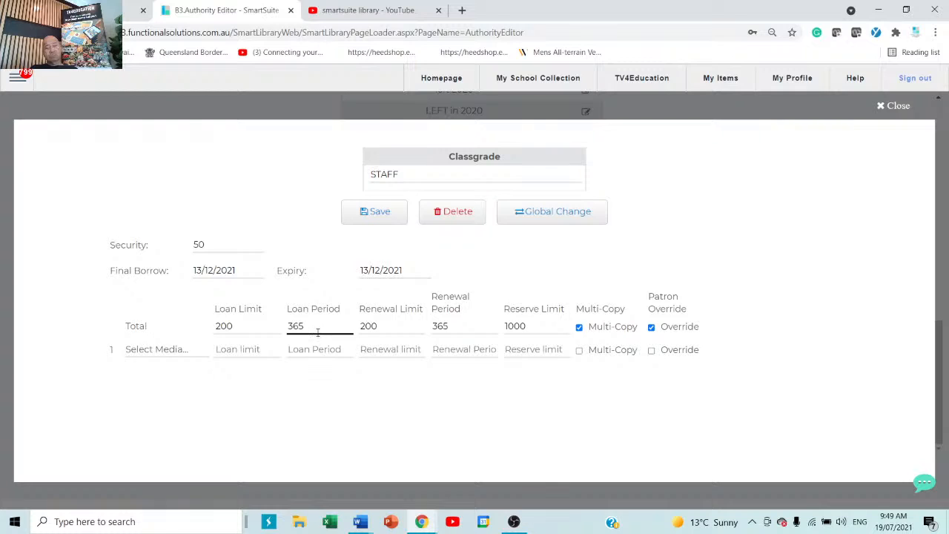
drag(311, 326, 272, 328)
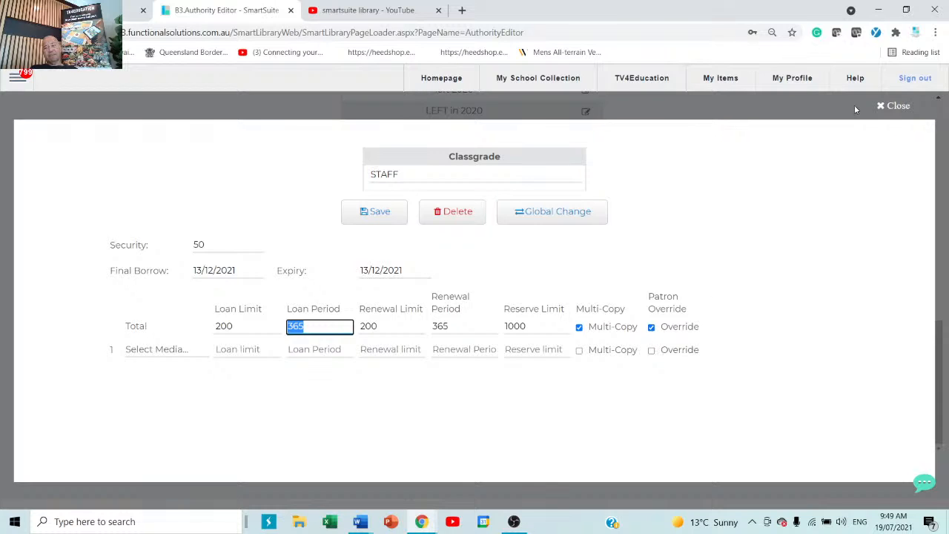
click(900, 105)
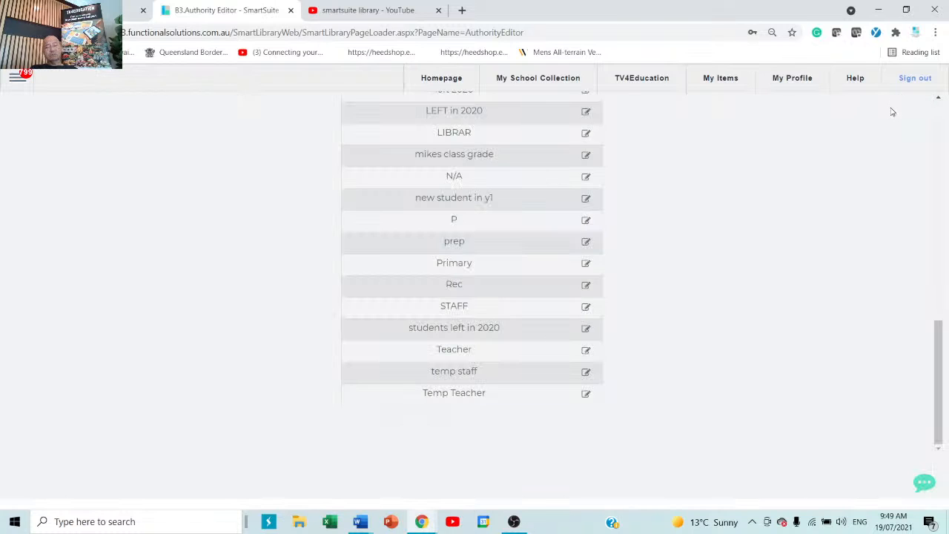
Check class grade 13's loan settings, all zeros, and close them.
scroll(518, 304, up, 2)
scroll(518, 304, up, 5)
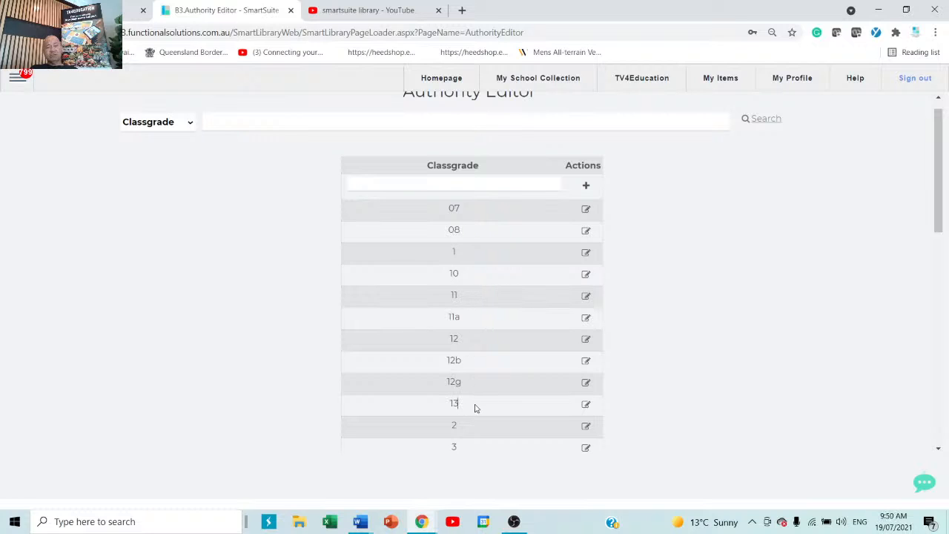
click(586, 404)
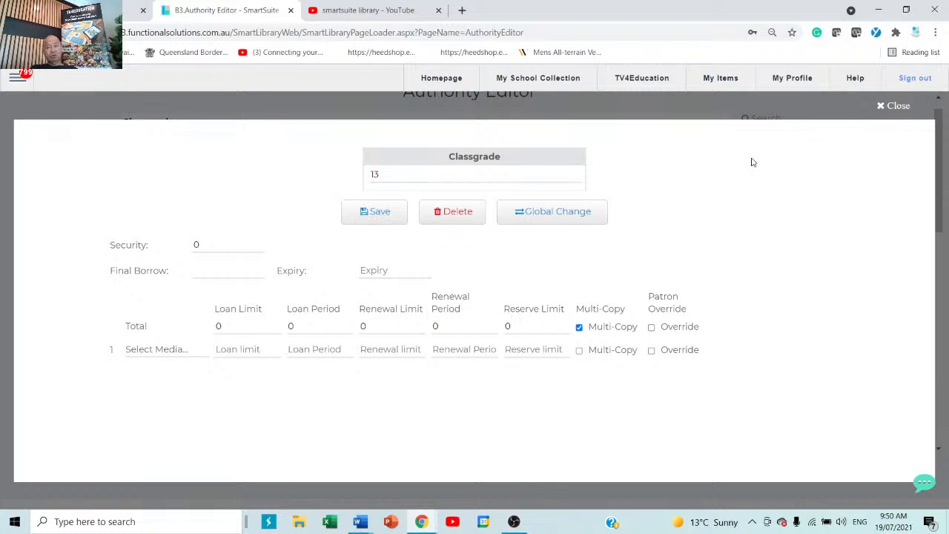
click(895, 106)
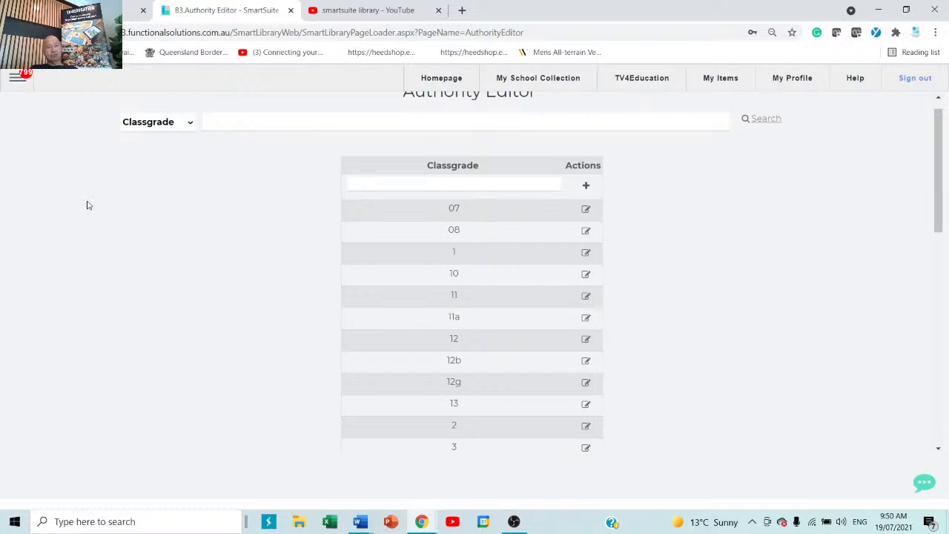
Open the Catalogue Editor and browse the Editor, Subject, Genre, Illustrator, Series and Notes tabs.
click(18, 79)
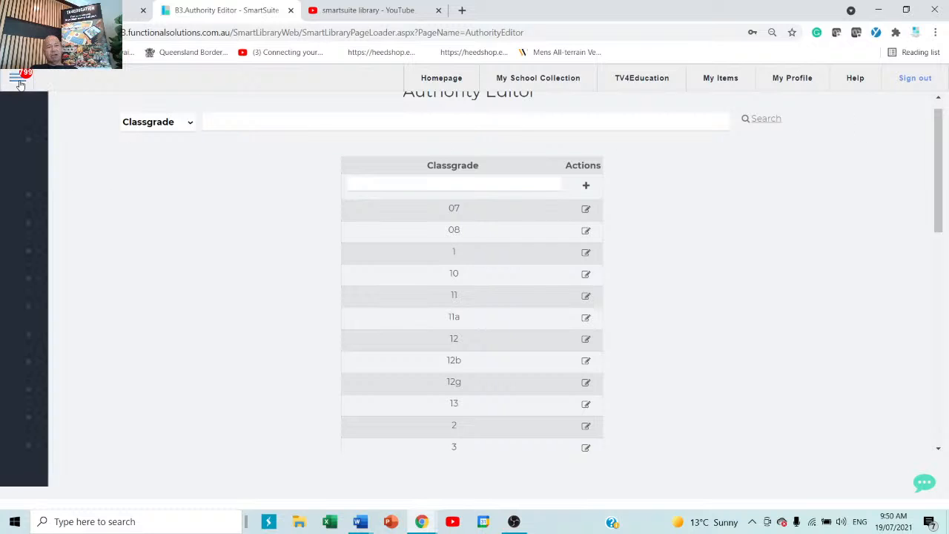
mouse_move(57, 231)
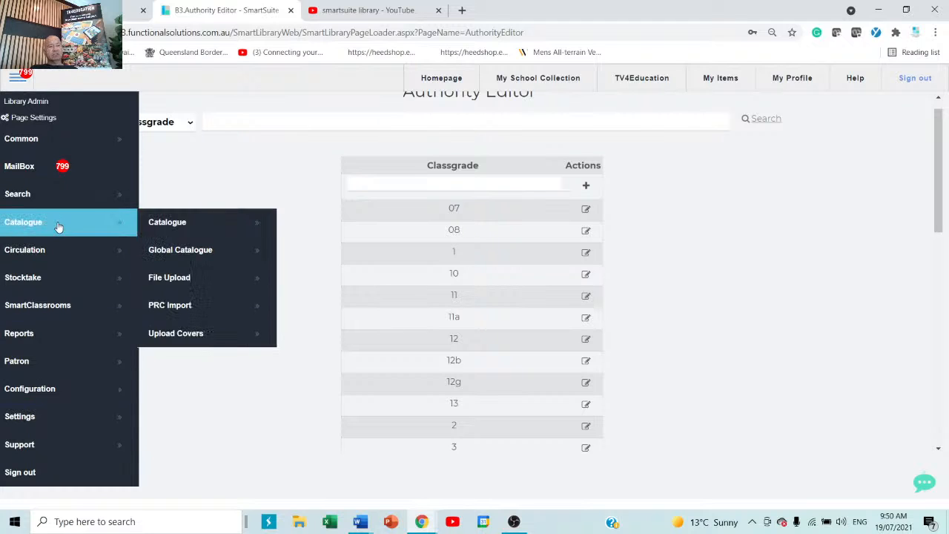
click(190, 227)
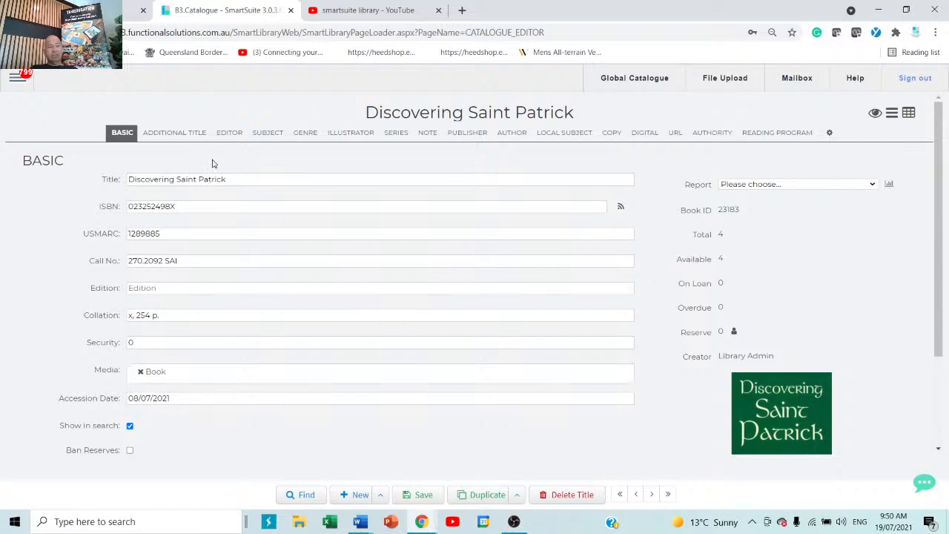
click(229, 132)
click(262, 133)
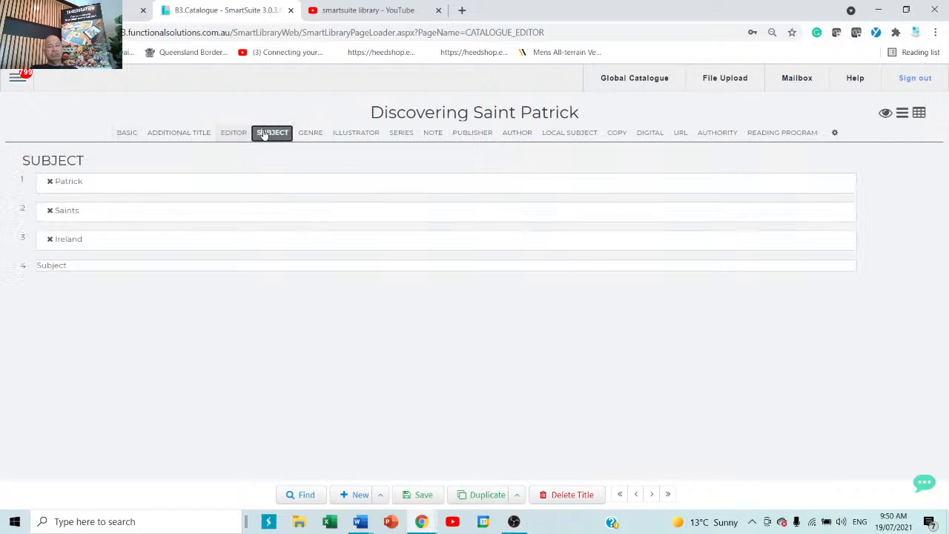
click(309, 136)
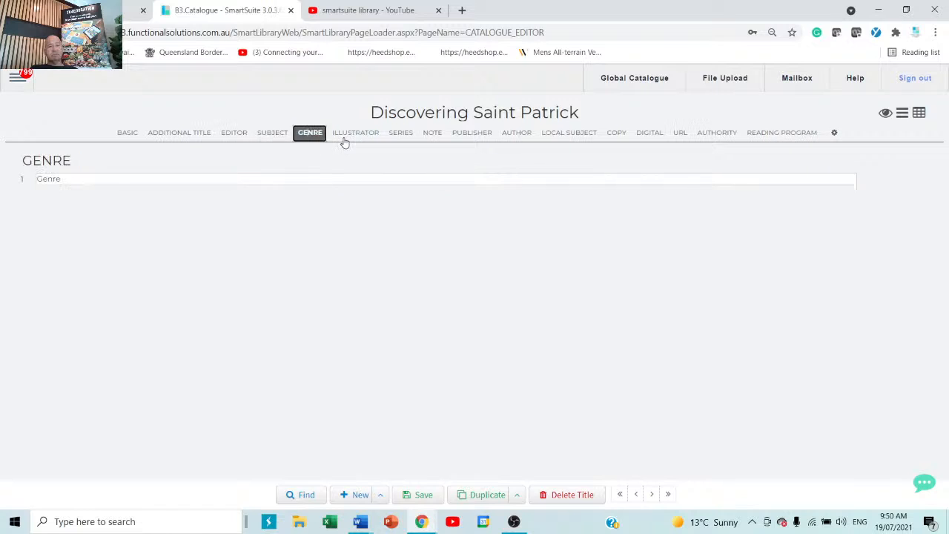
click(355, 135)
click(402, 136)
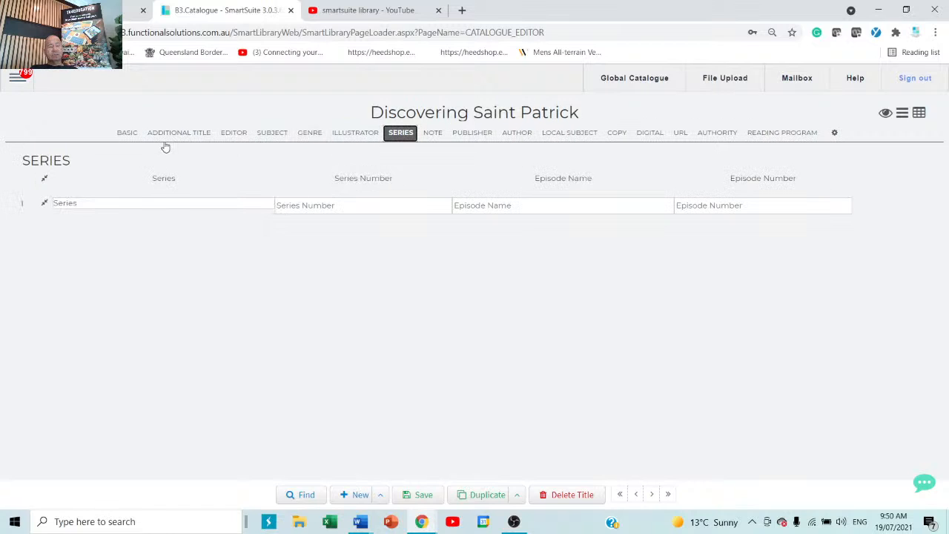
click(128, 135)
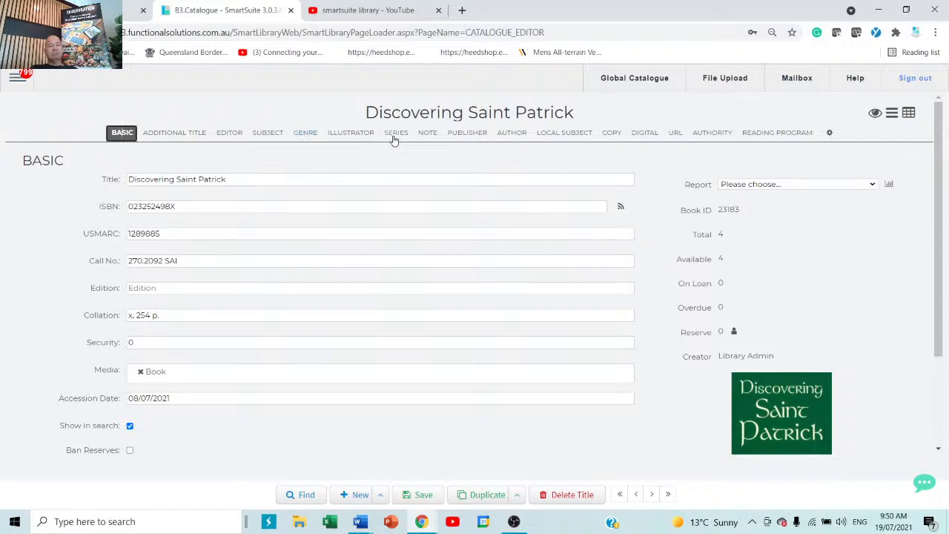
click(428, 134)
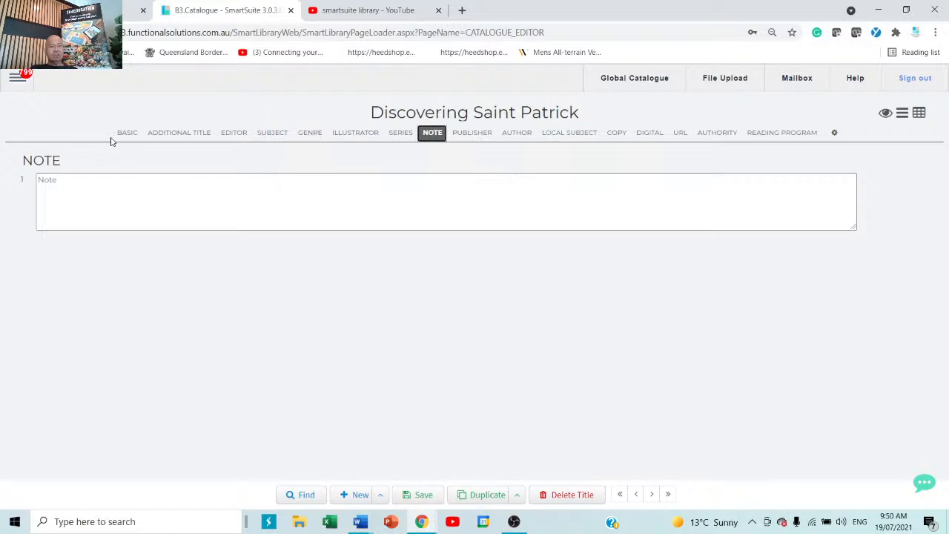
click(126, 136)
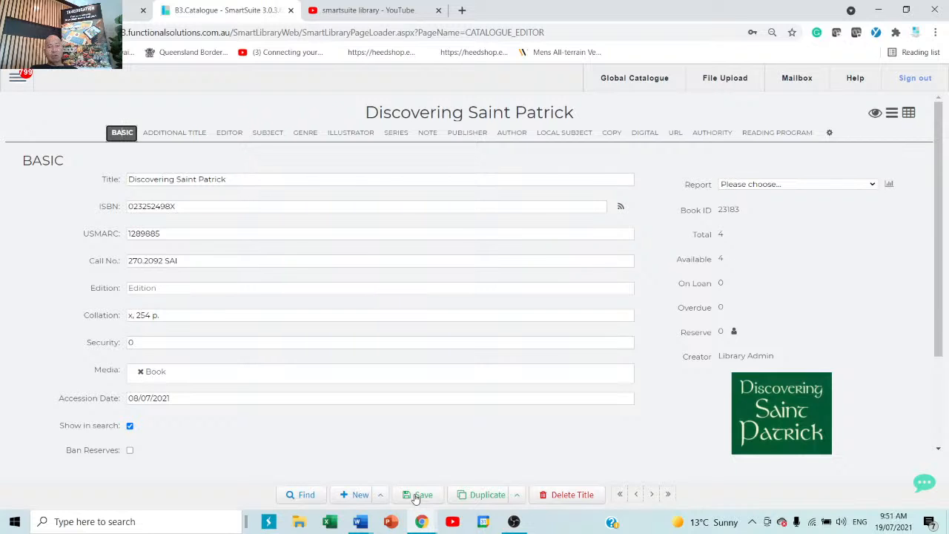
Add copy 5 with barcode ere545tjty, save it, and expand its details.
click(611, 134)
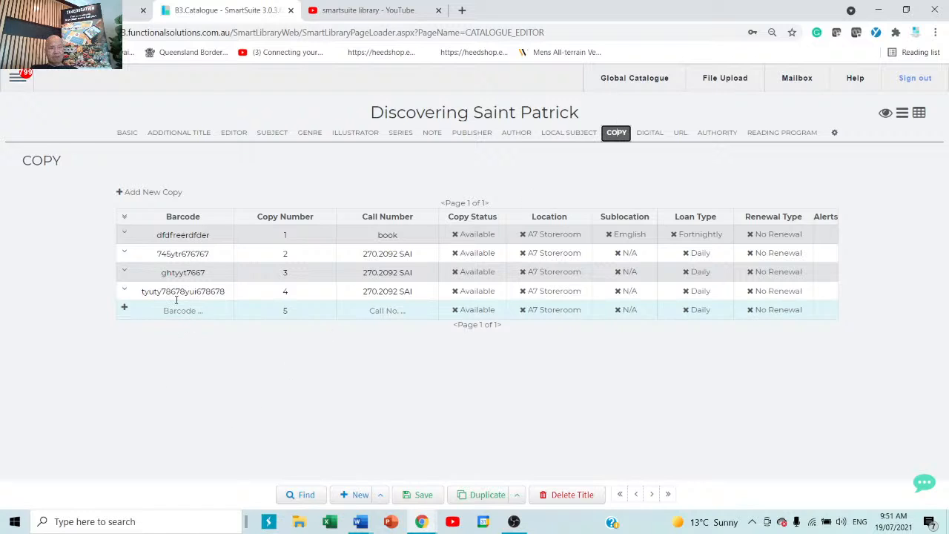
click(196, 312)
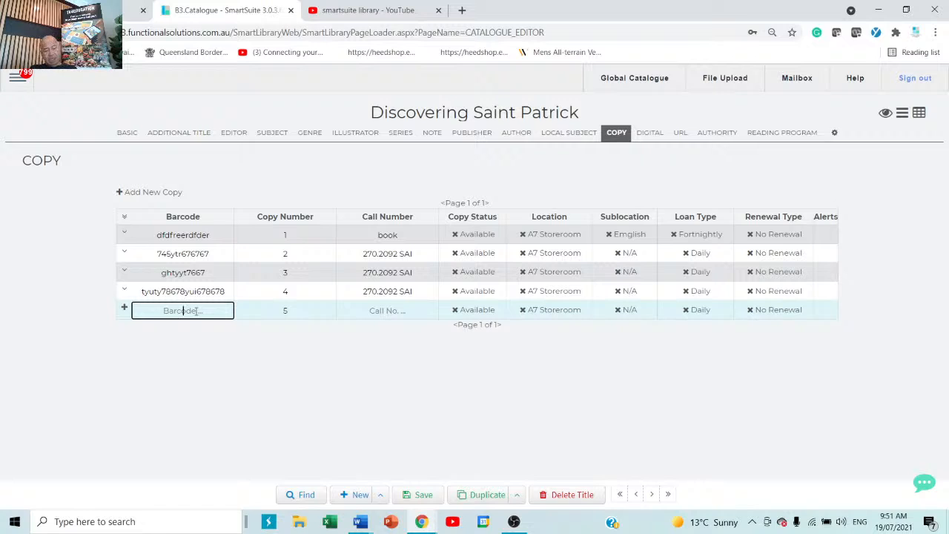
text(ere545tj)
text(ty)
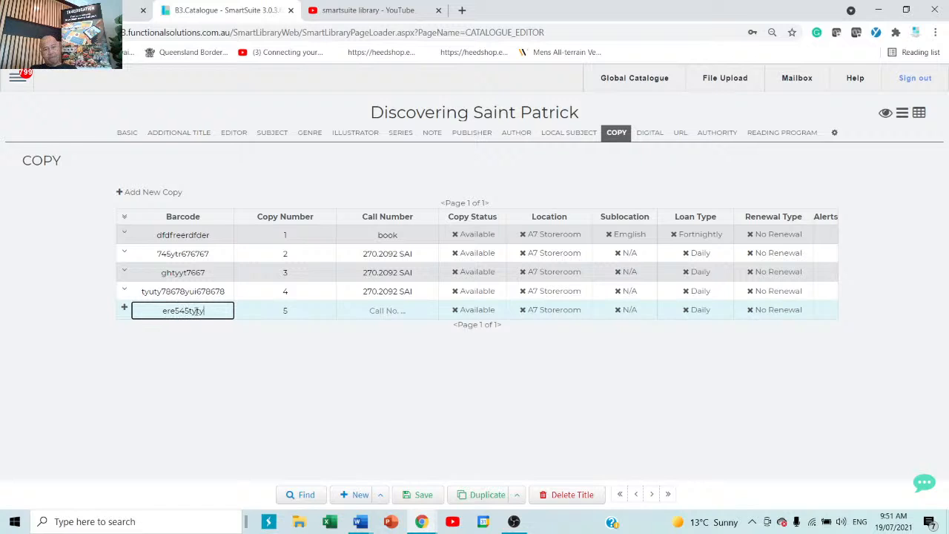
click(393, 310)
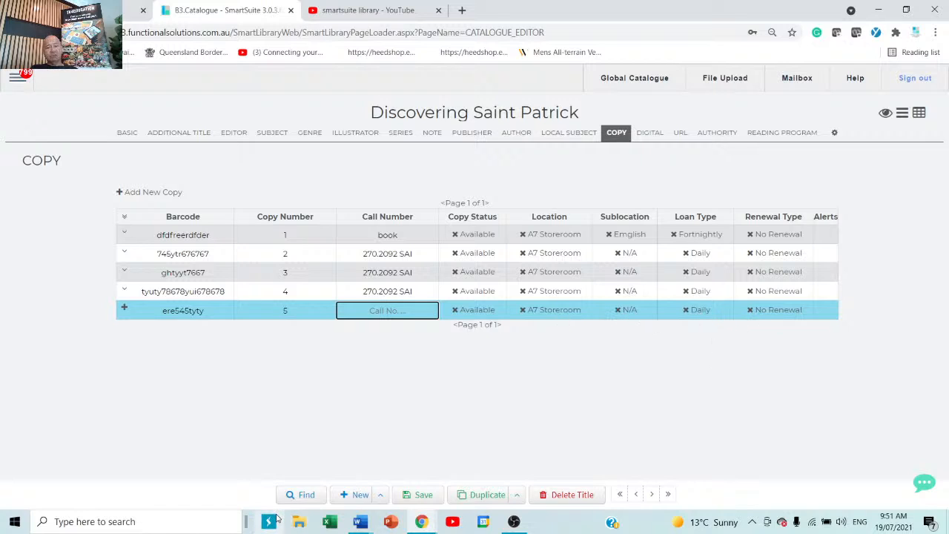
click(422, 497)
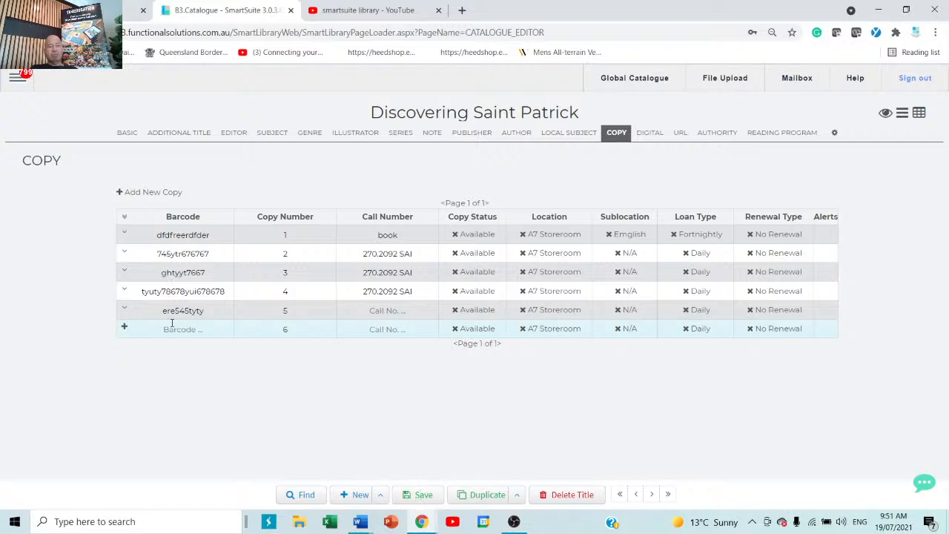
click(125, 308)
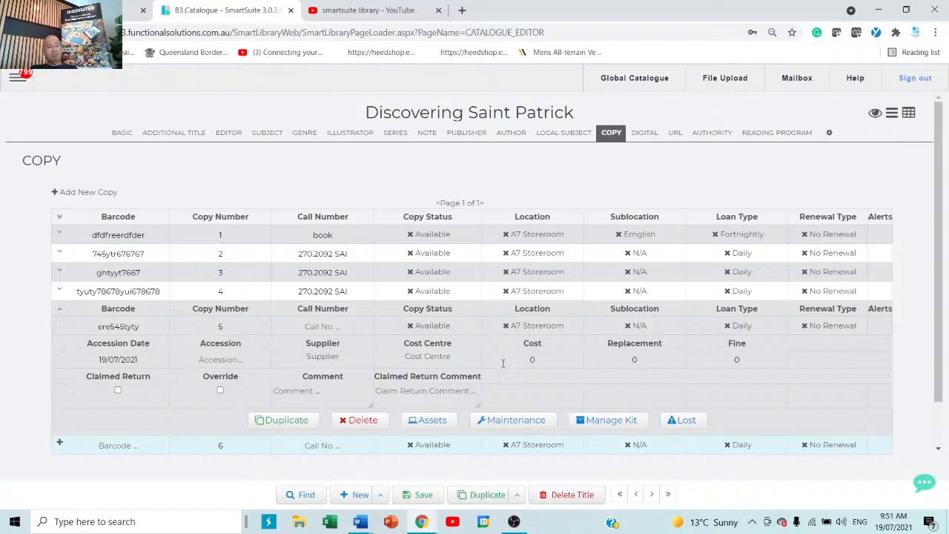
click(444, 421)
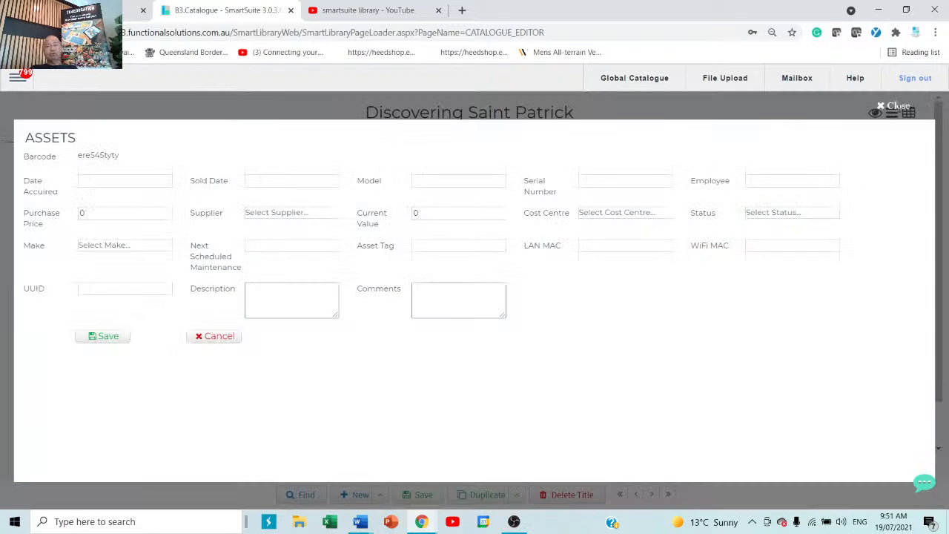
click(895, 107)
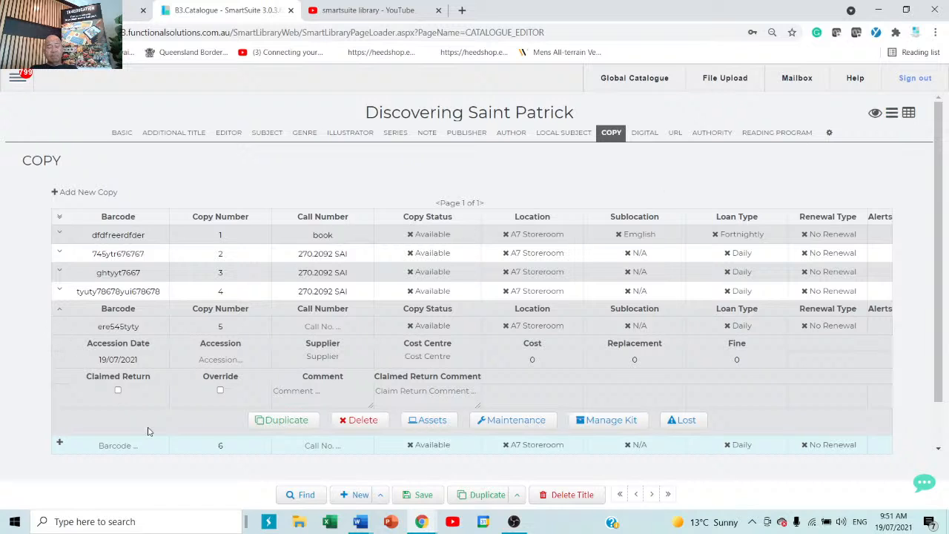
click(509, 421)
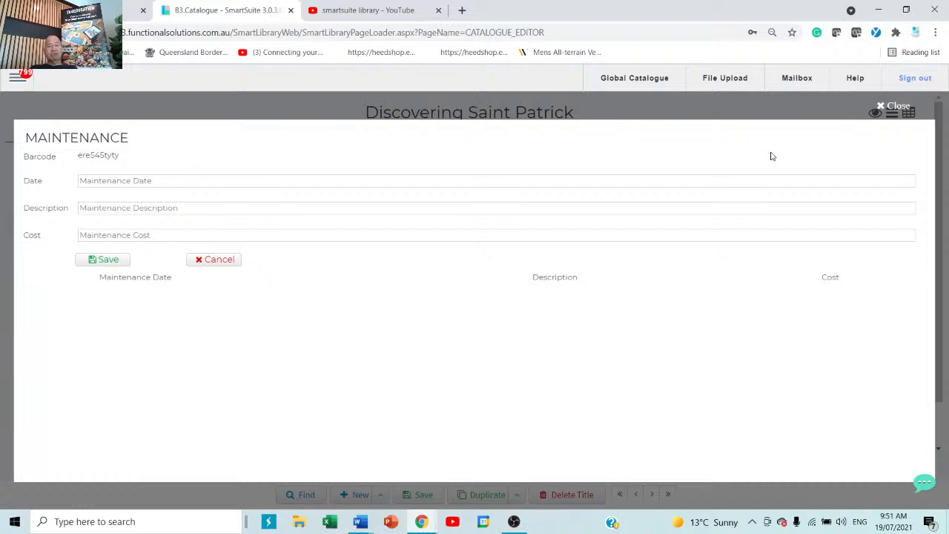
click(893, 108)
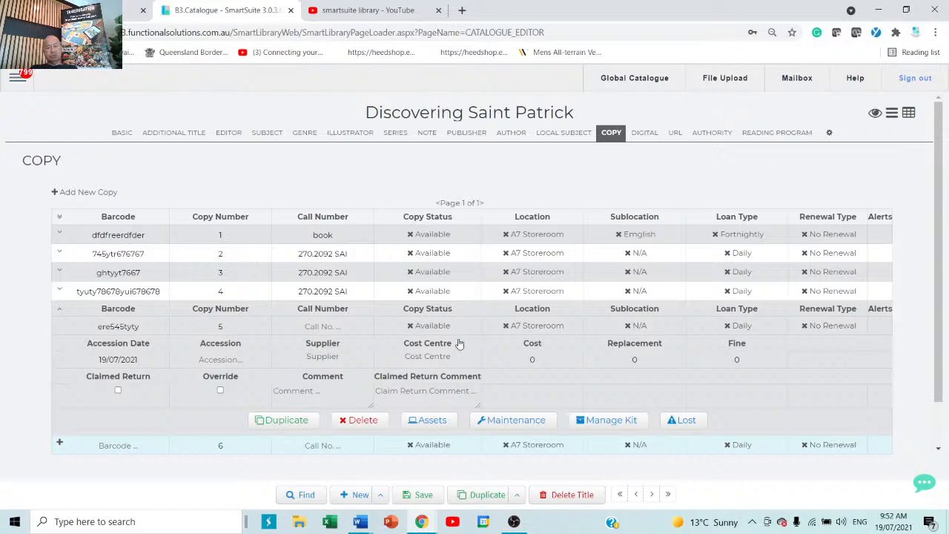
click(610, 422)
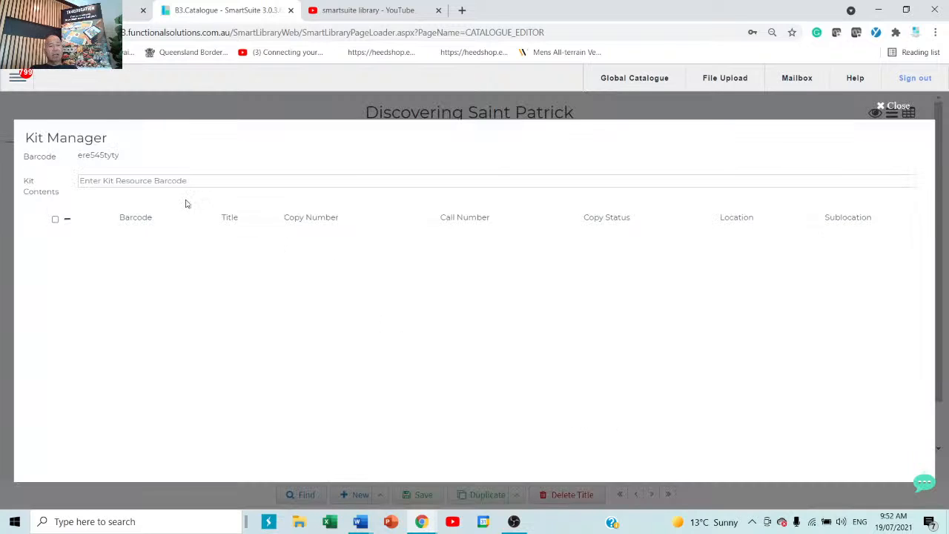
click(158, 181)
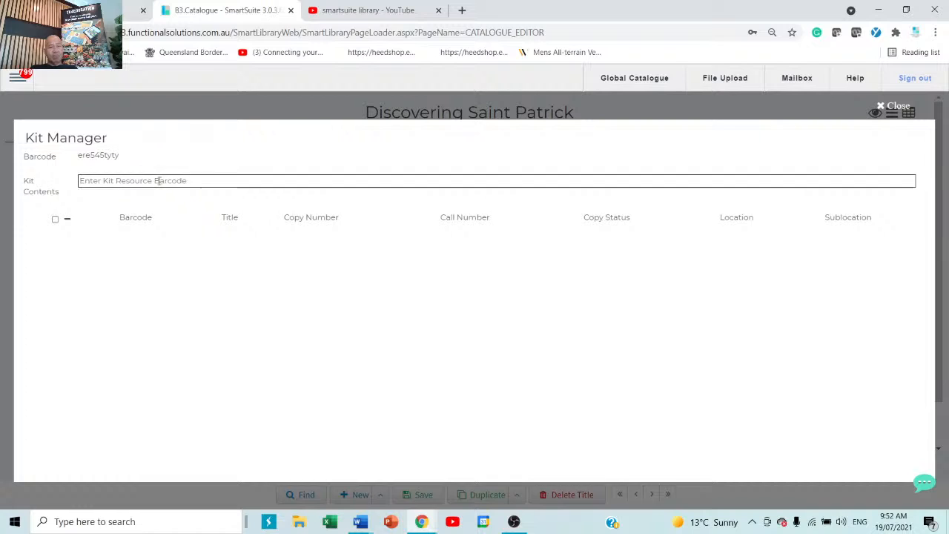
click(235, 182)
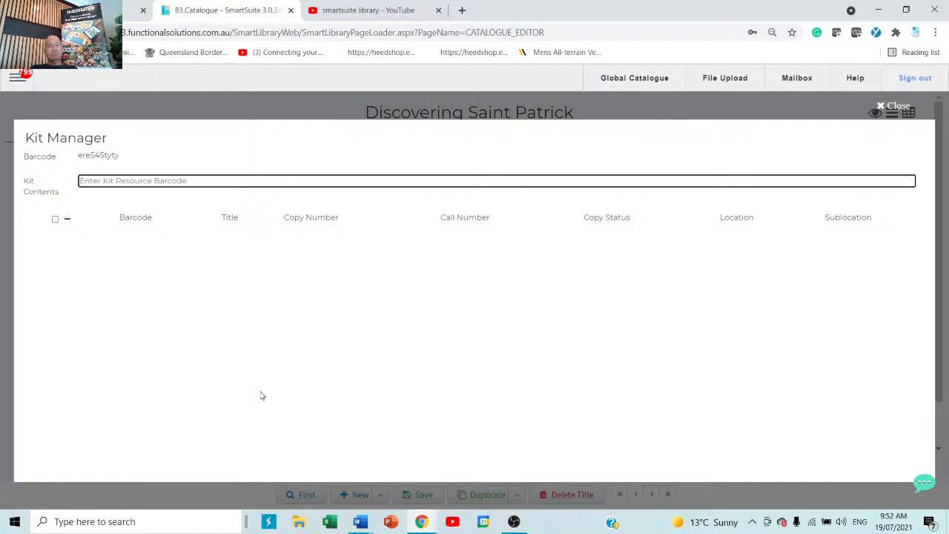
click(905, 109)
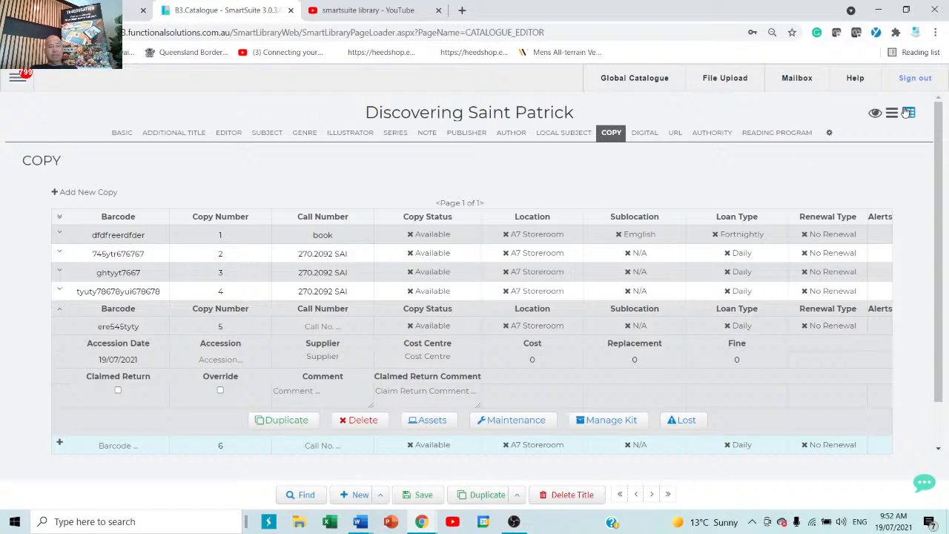
Copy ISBN 023252498X from the basic details, then jump to the first record without saving.
click(122, 133)
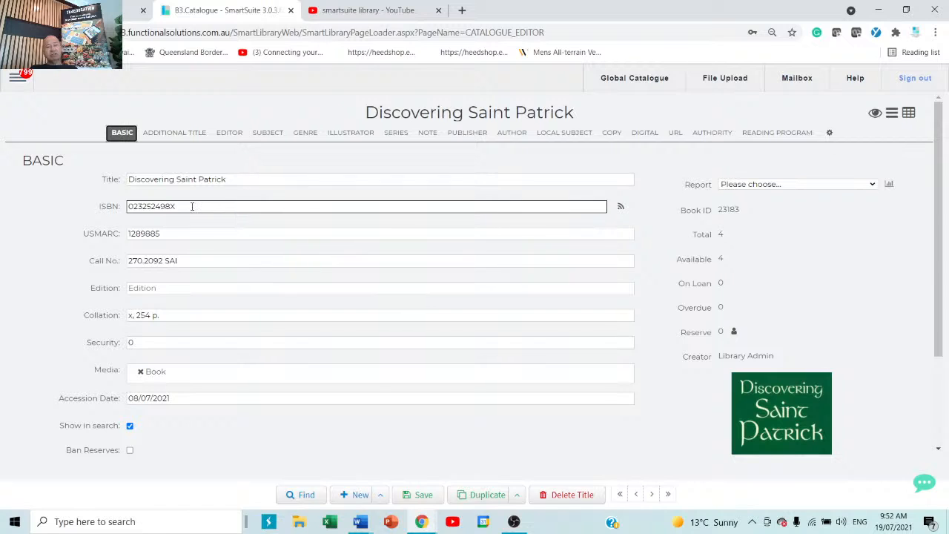
drag(192, 207, 111, 210)
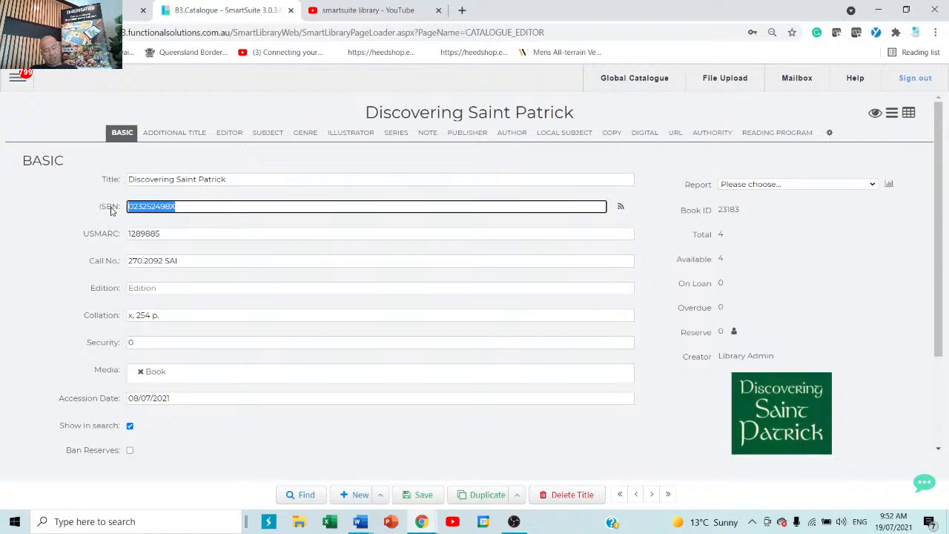
key(ctrl+c)
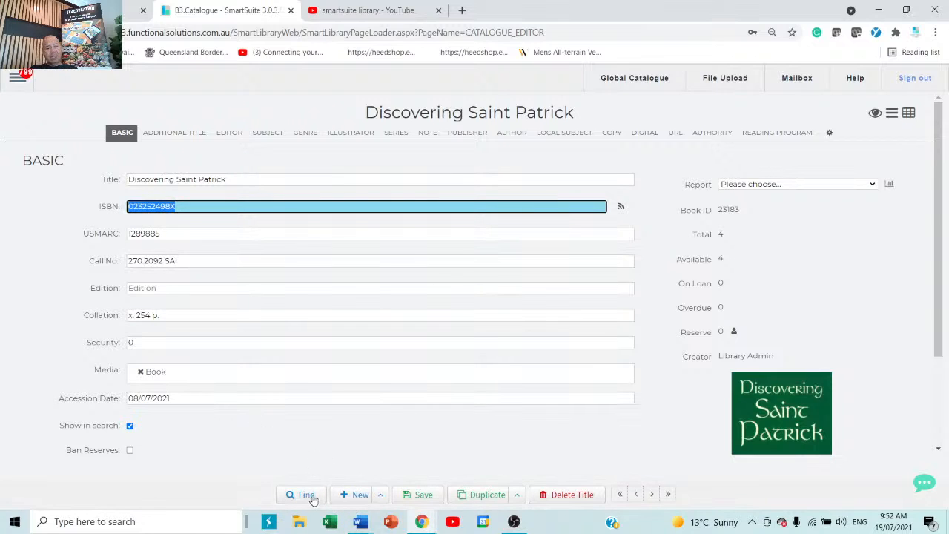
click(623, 495)
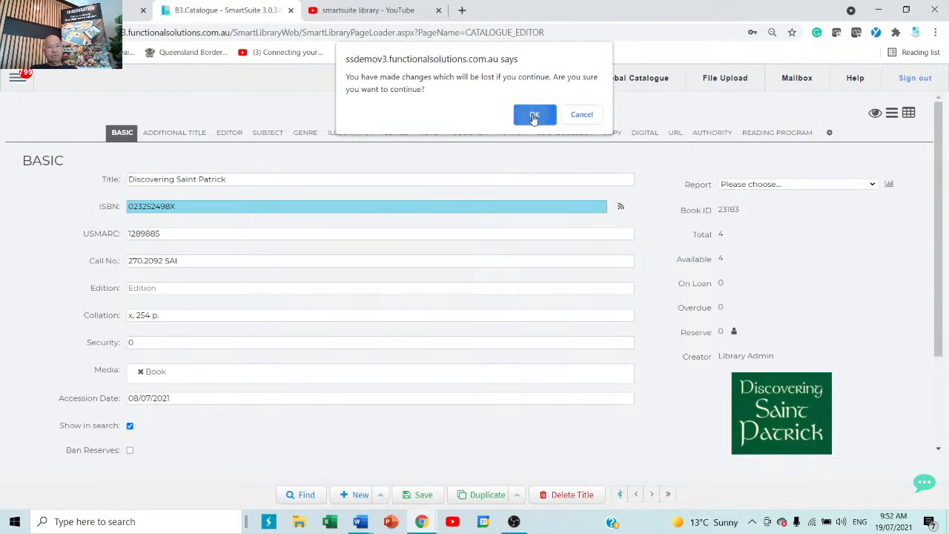
click(533, 116)
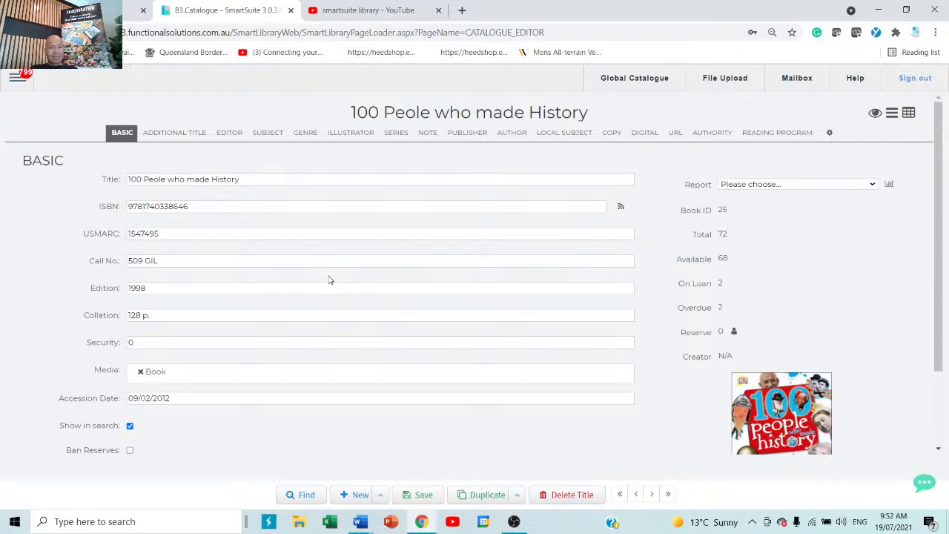
Start a new record, paste ISBN 023252498X, and import its details from SCIS.
click(356, 495)
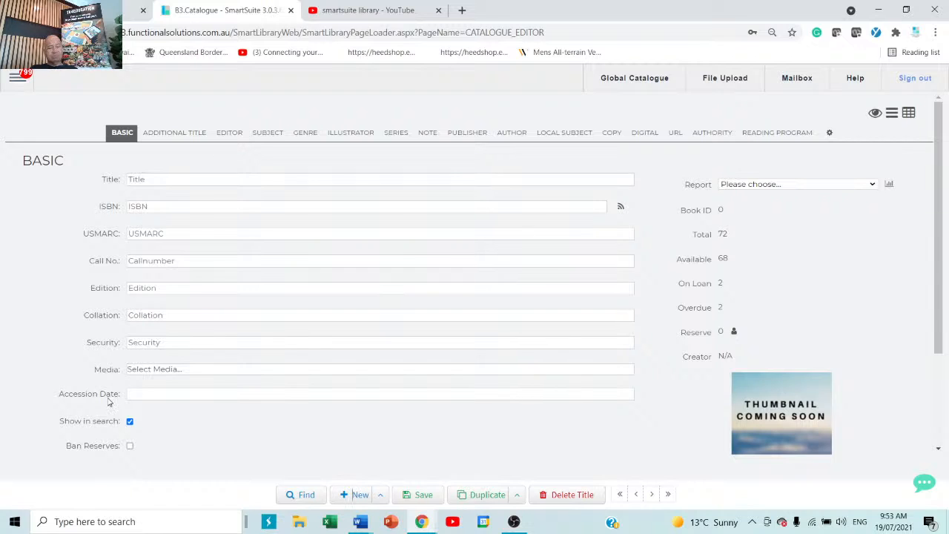
click(176, 206)
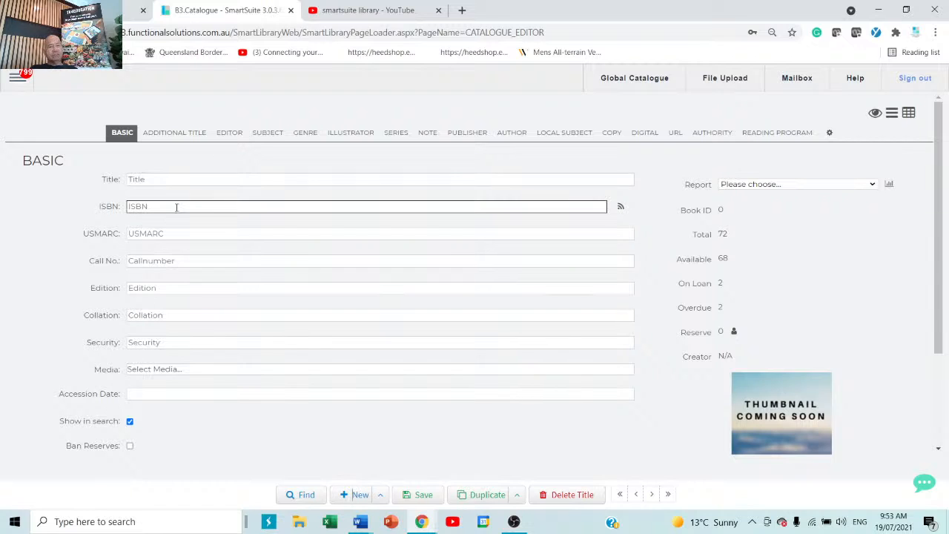
right_click(176, 207)
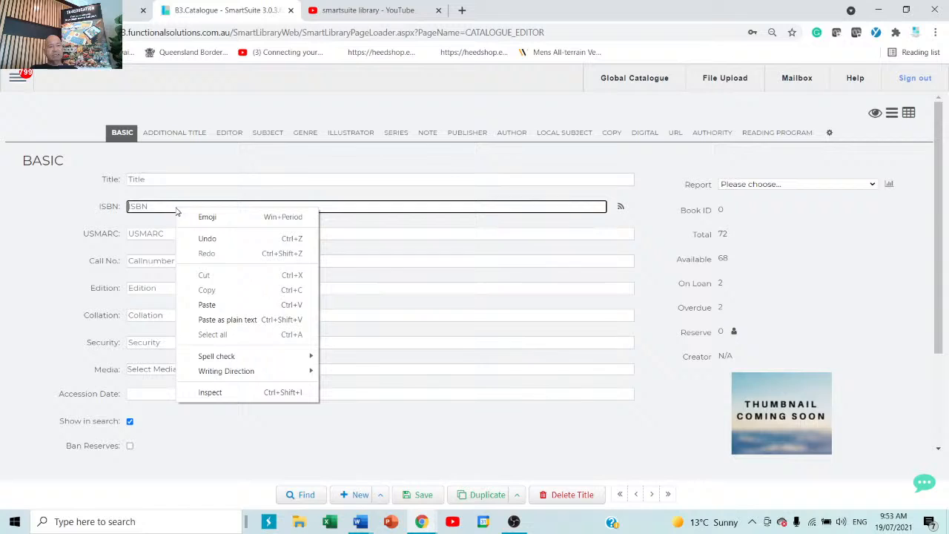
click(235, 311)
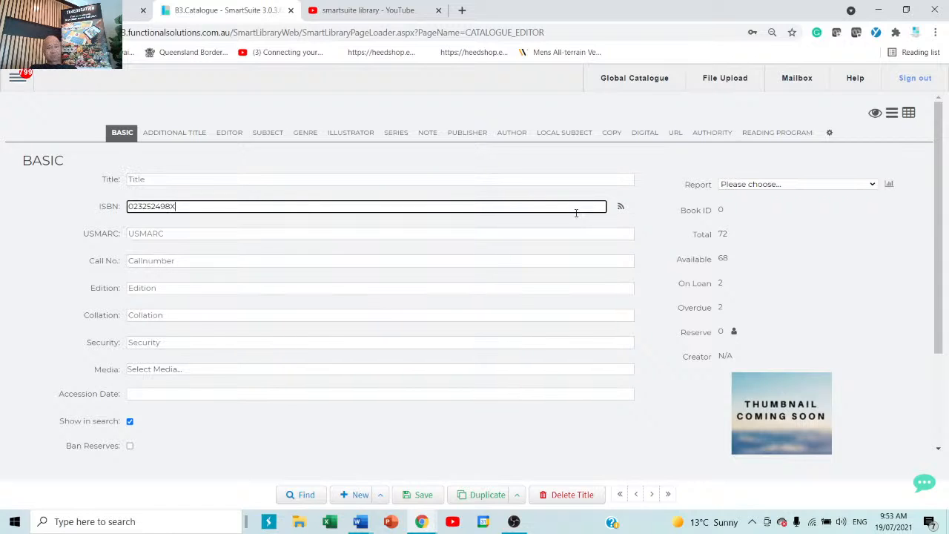
click(622, 209)
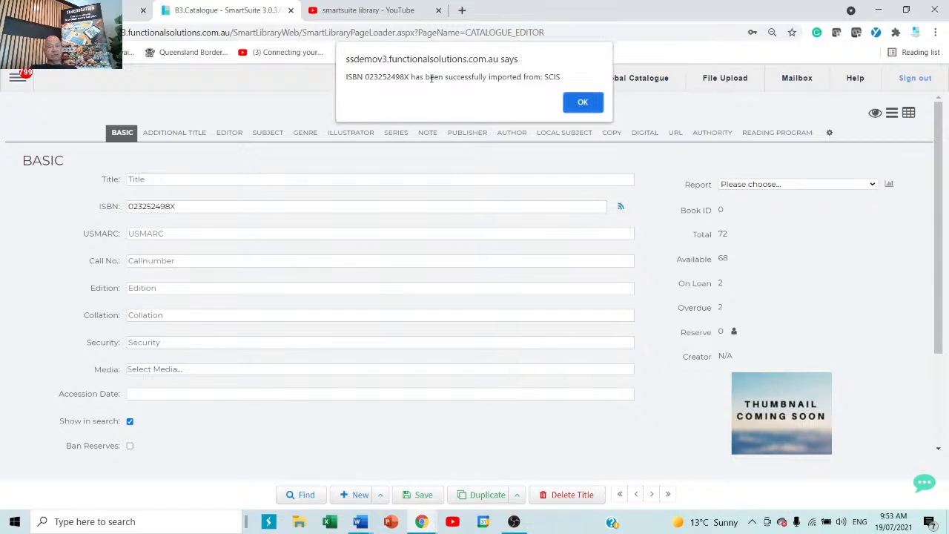
click(582, 102)
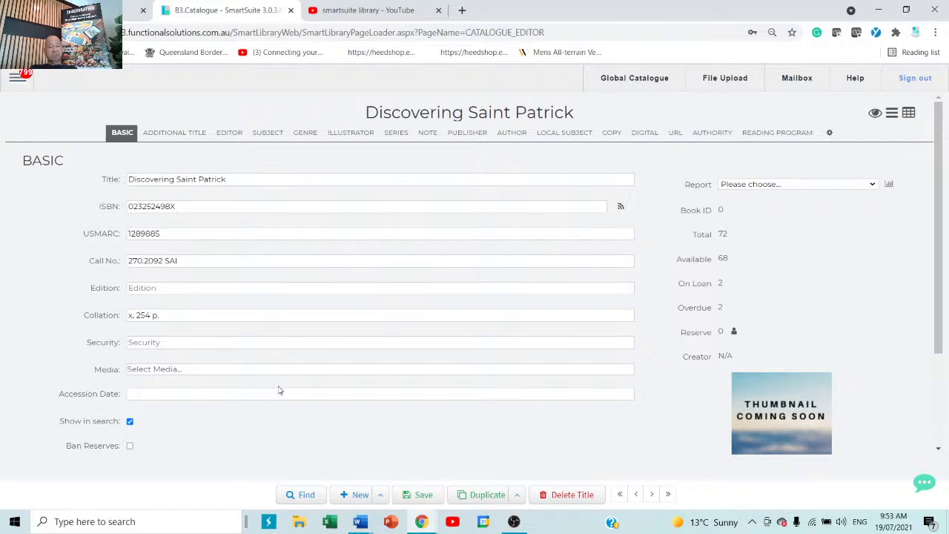
click(611, 132)
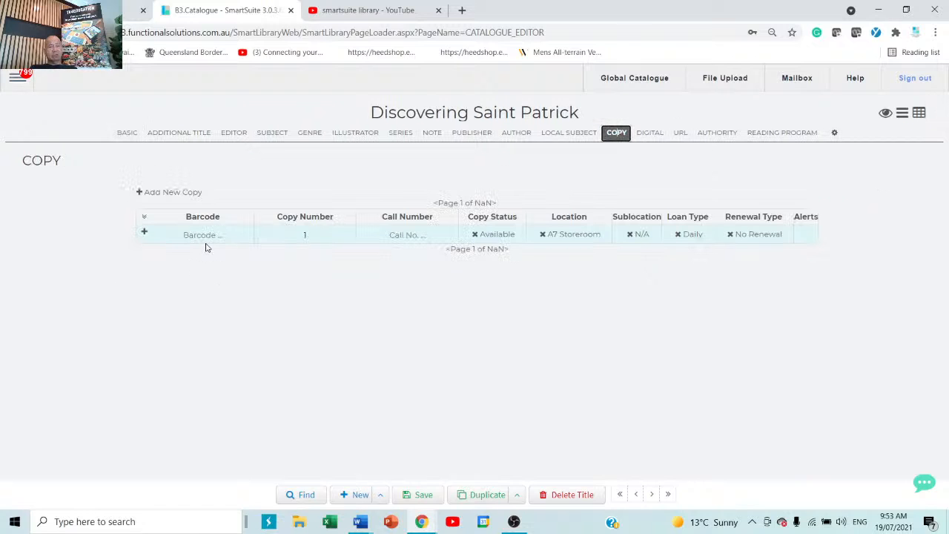
click(122, 132)
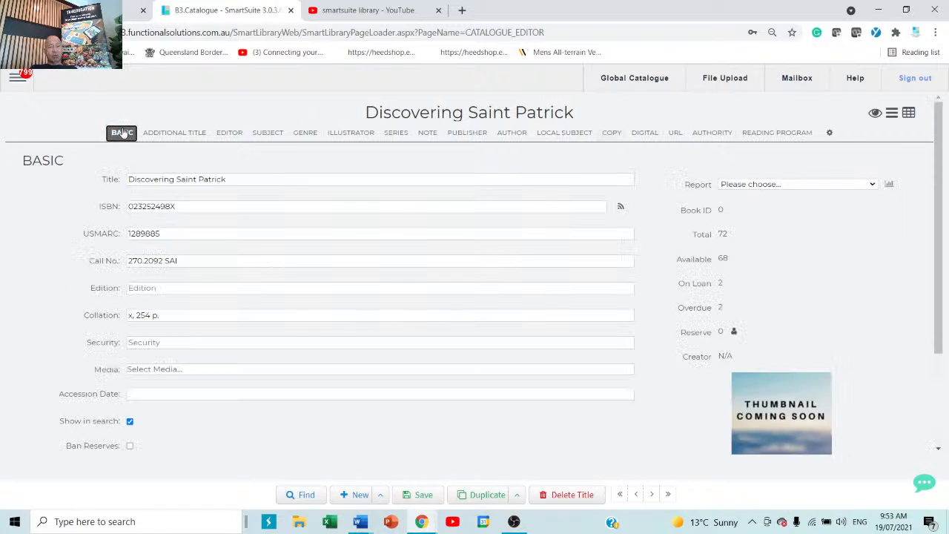
click(186, 132)
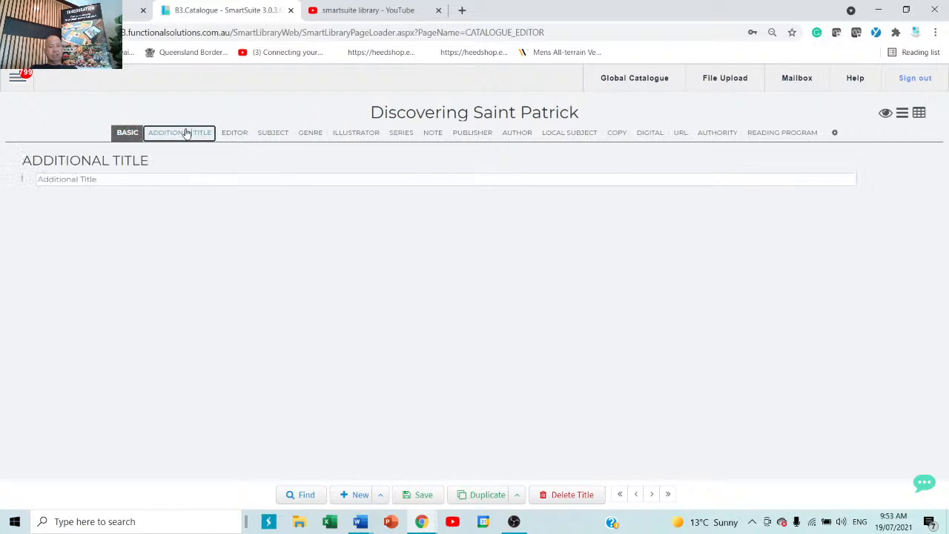
click(240, 135)
click(267, 134)
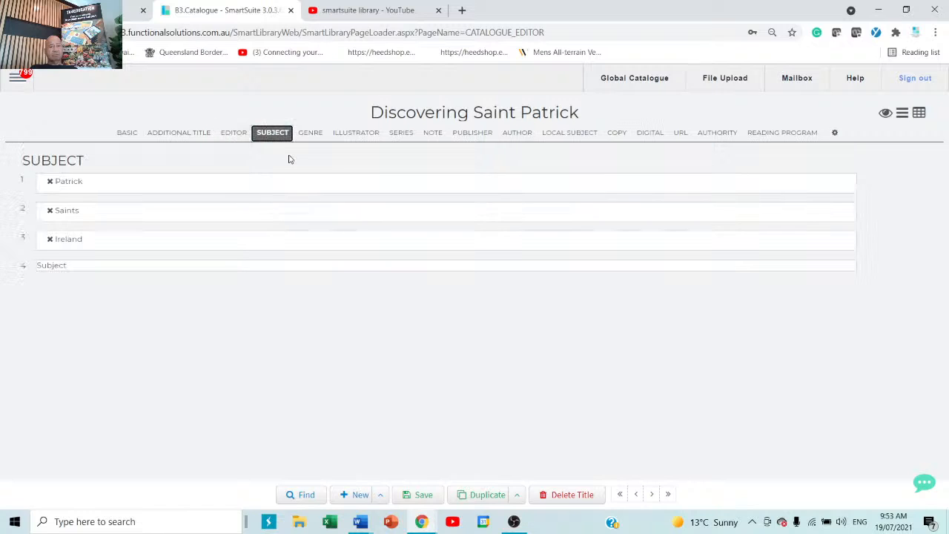
click(310, 132)
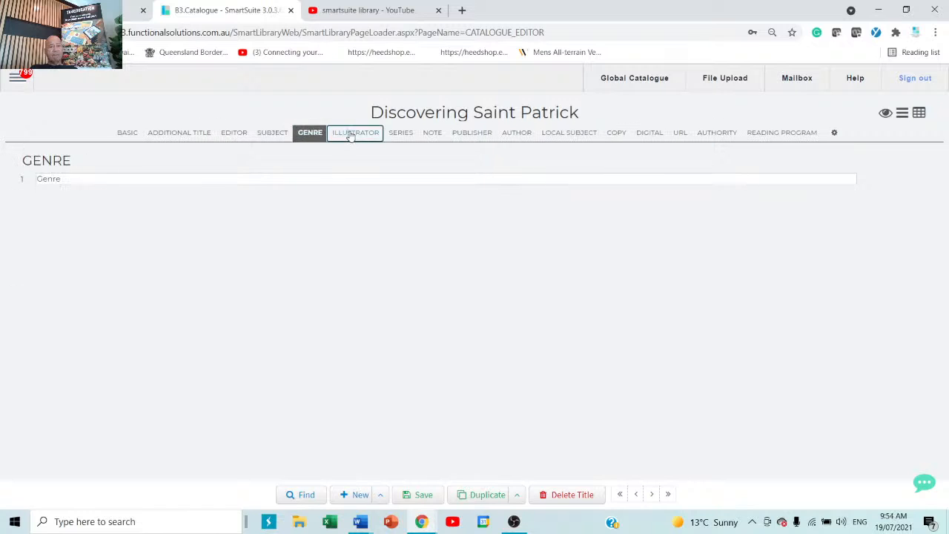
click(353, 133)
click(401, 138)
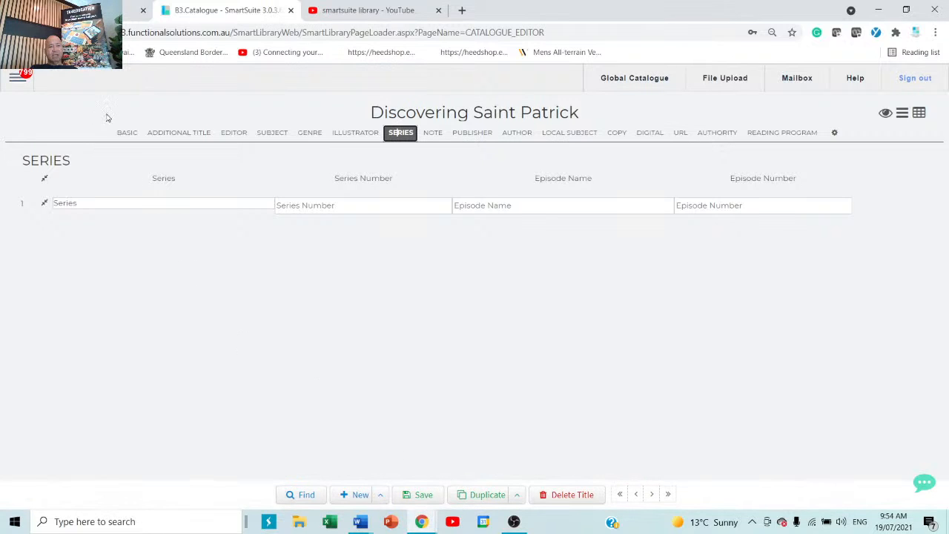
click(133, 137)
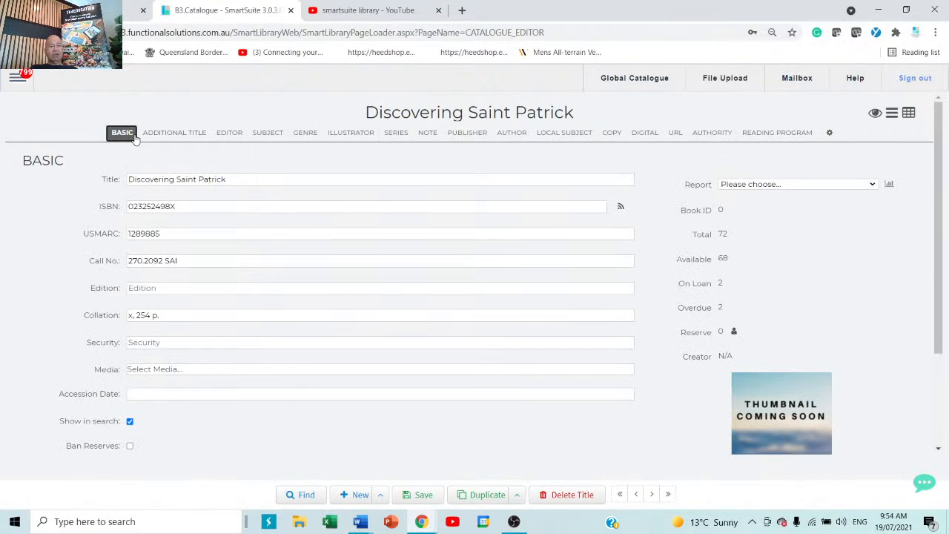
Dismiss the unsaved-changes warnings and try saving, which reports the media is blank.
click(359, 497)
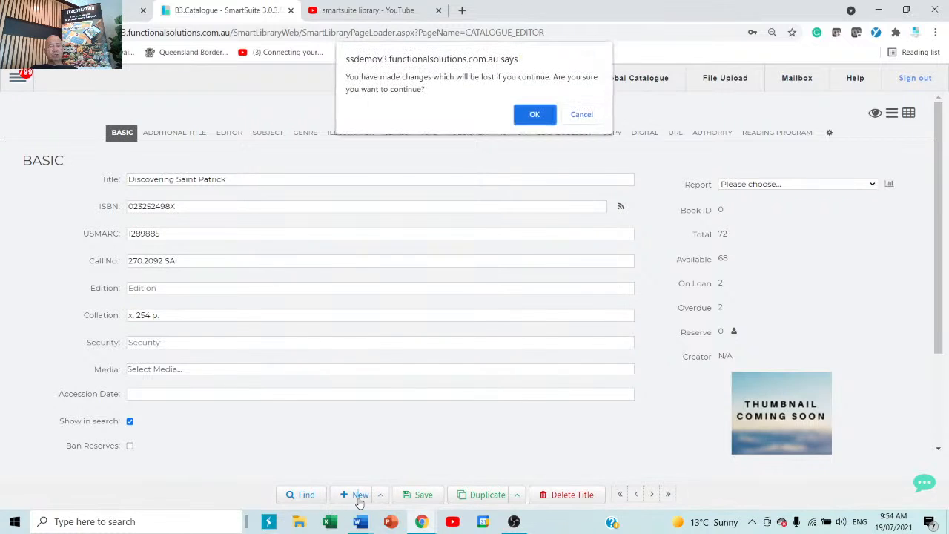
click(535, 117)
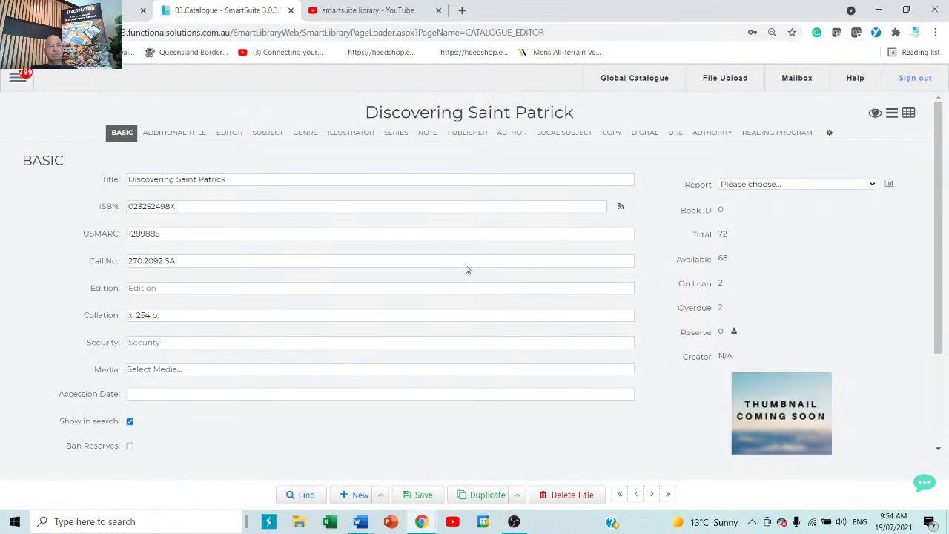
click(359, 496)
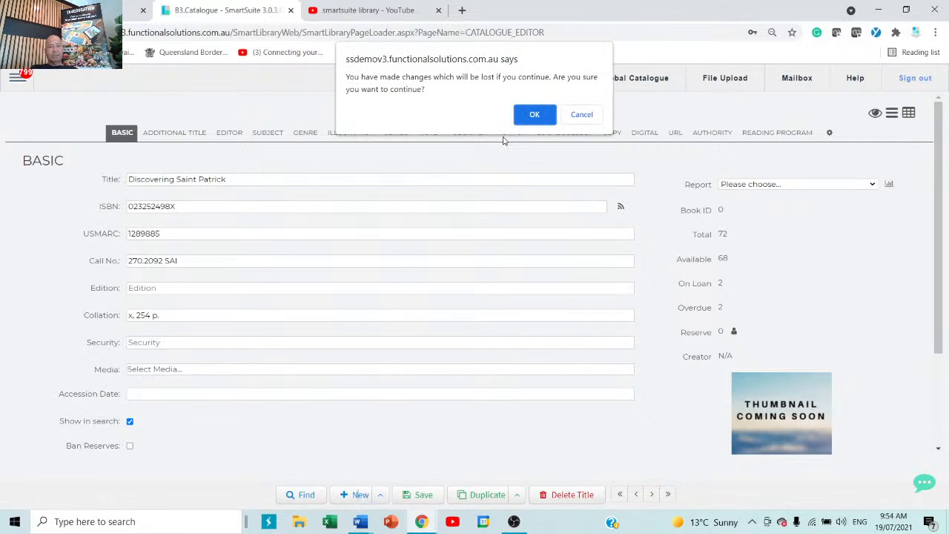
click(538, 117)
click(421, 494)
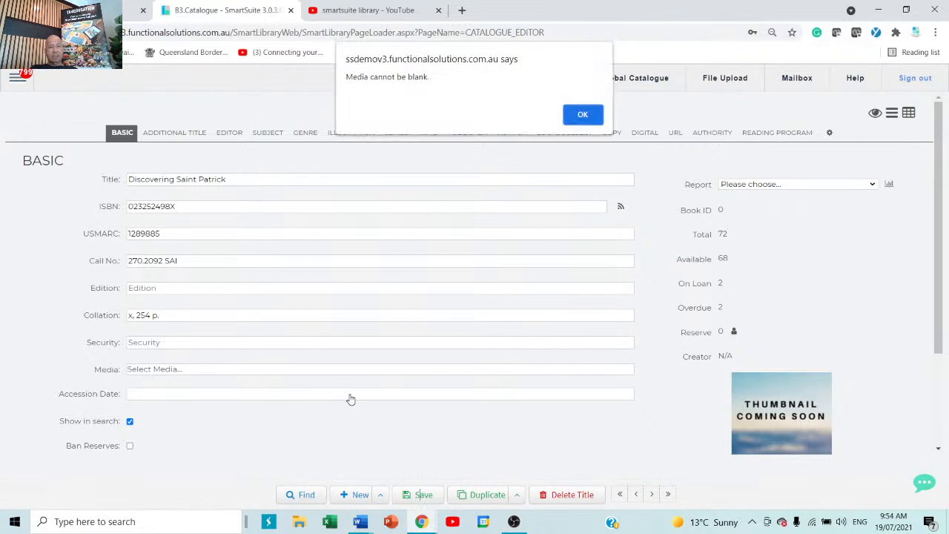
click(576, 116)
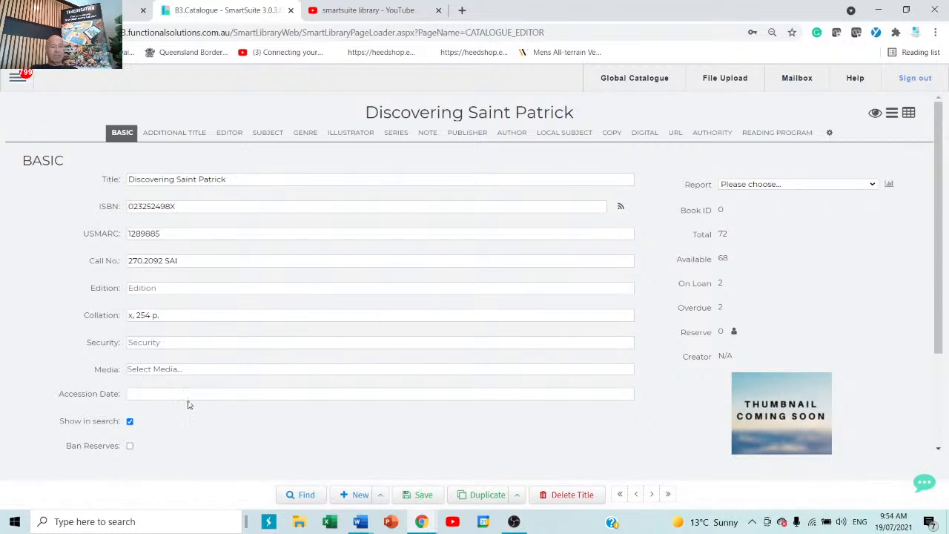
Set the media type to Book, save as Book ID 23184, and start a blank record.
click(186, 393)
click(218, 375)
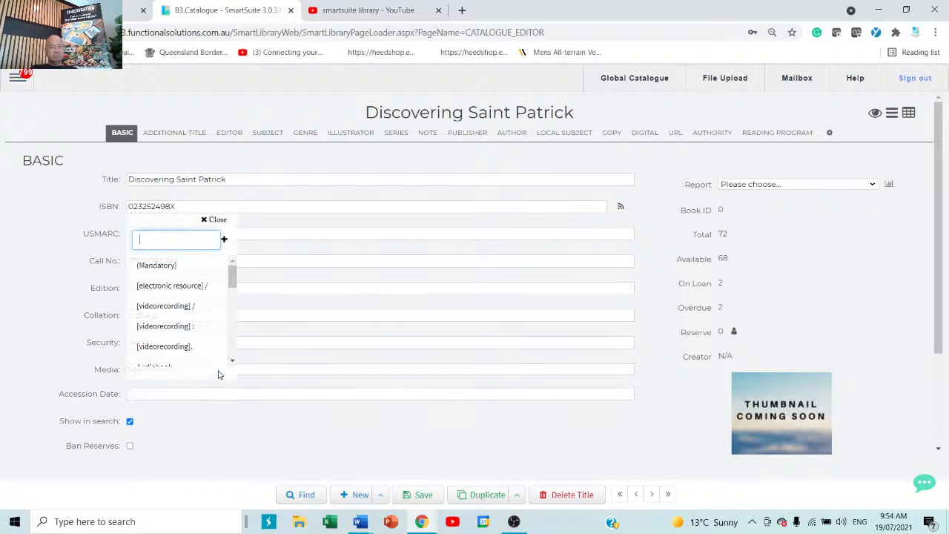
text(b)
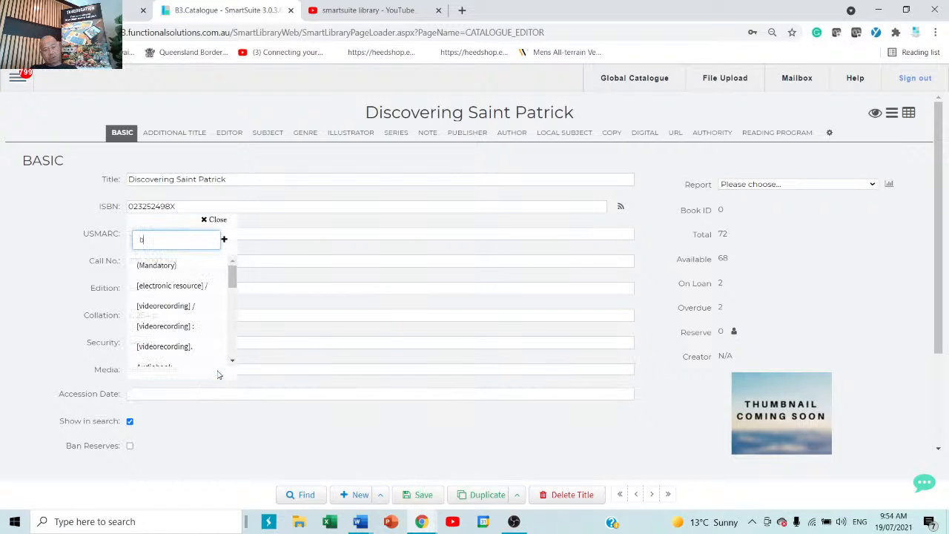
click(145, 267)
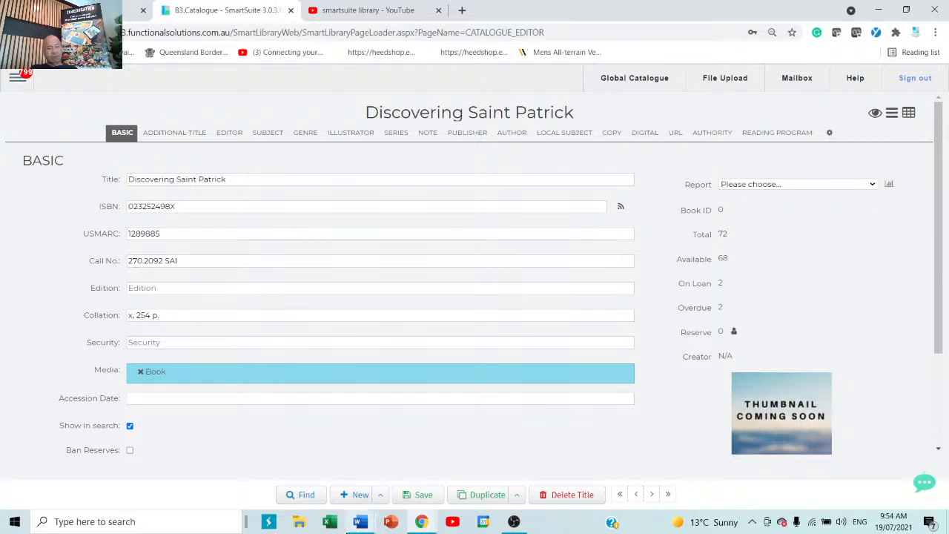
click(409, 496)
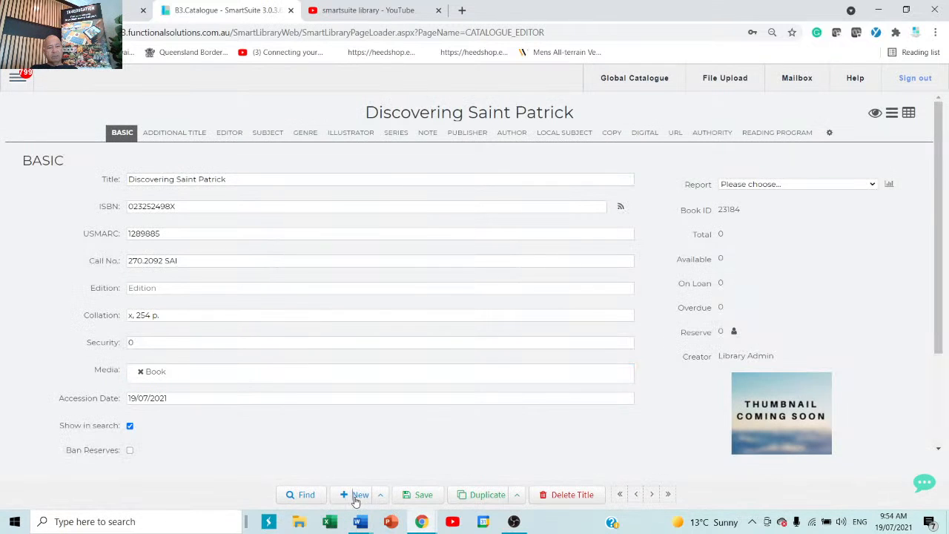
click(357, 495)
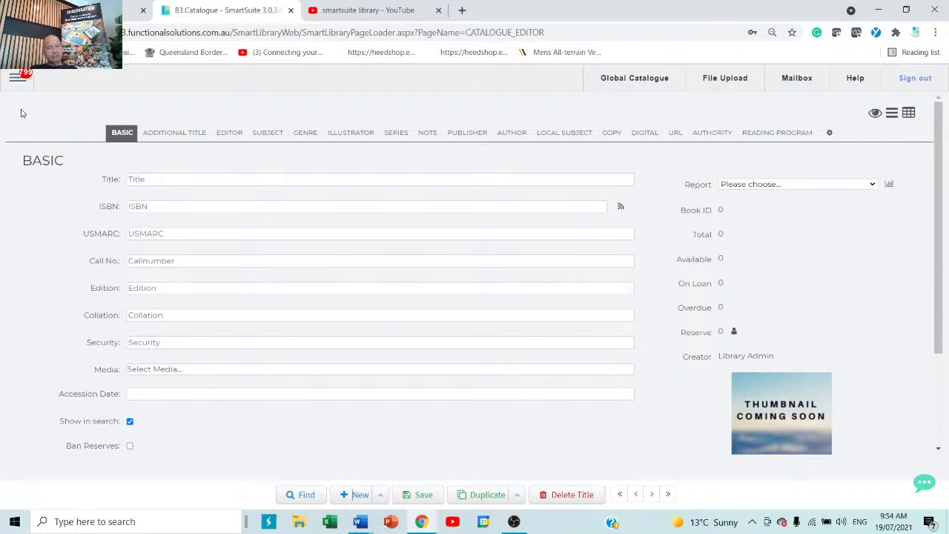
Navigate to Catalogue > Global Catalogue from the side menu.
click(17, 77)
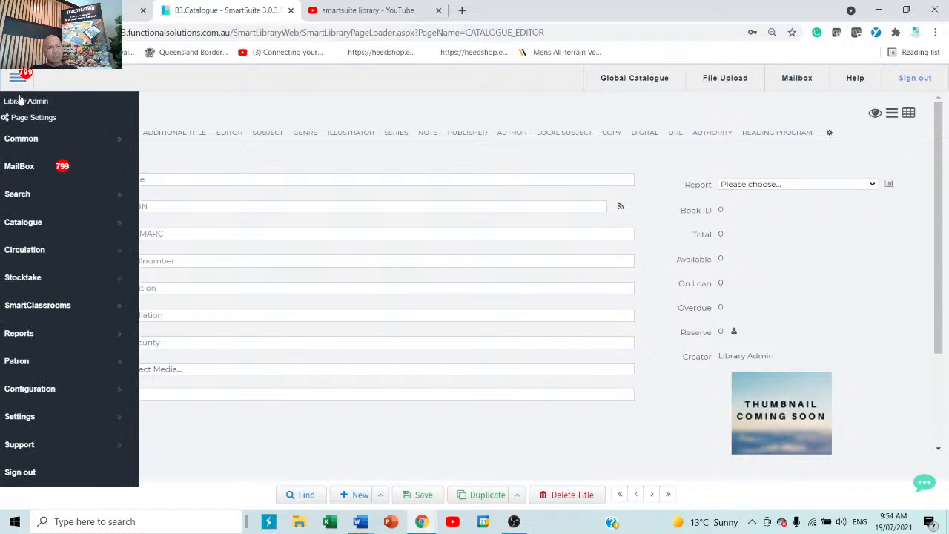
click(38, 226)
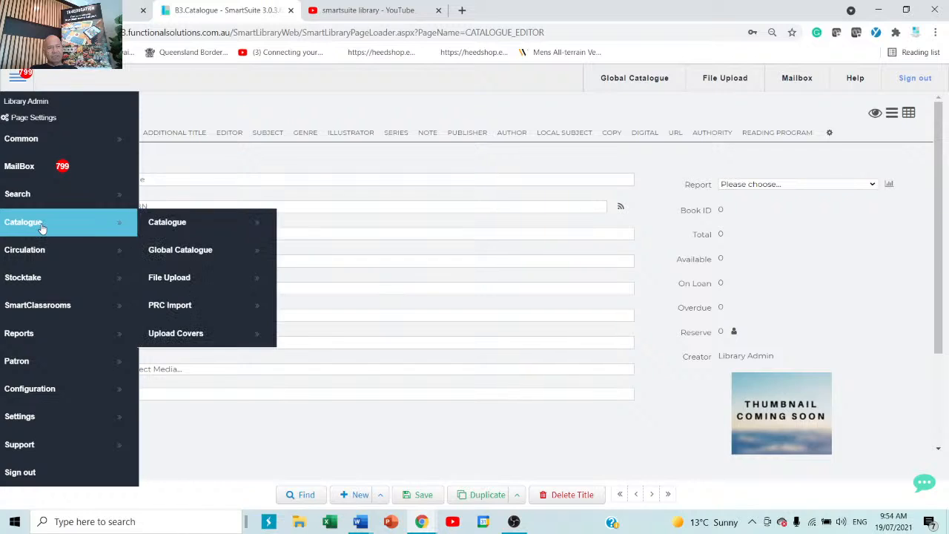
click(220, 259)
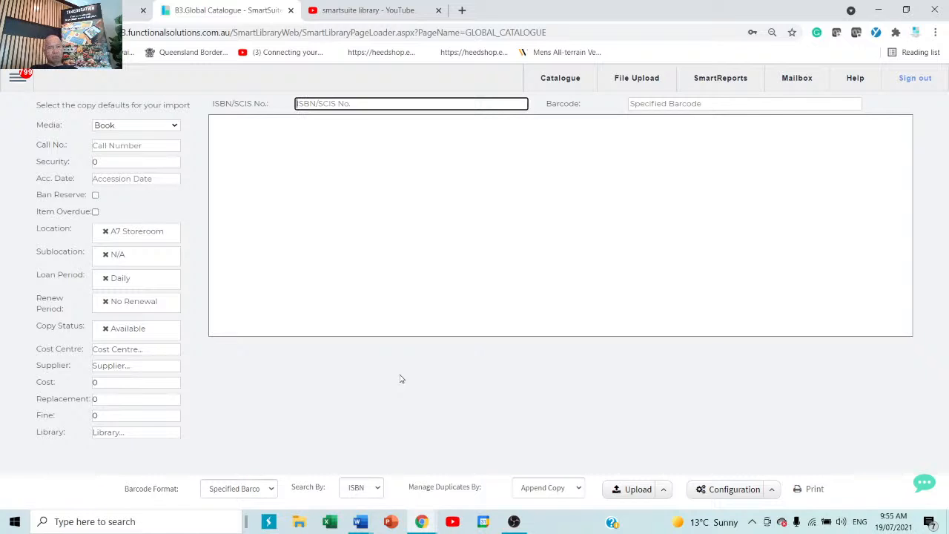
Set the default location to B3 Classroom and import the first copy, barcode kllklklkl.
click(160, 239)
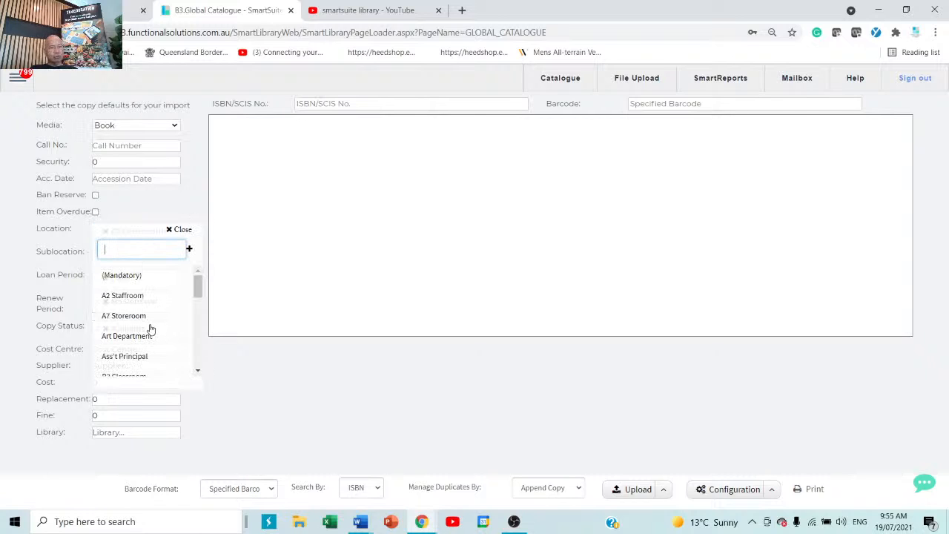
scroll(151, 328, down, 1)
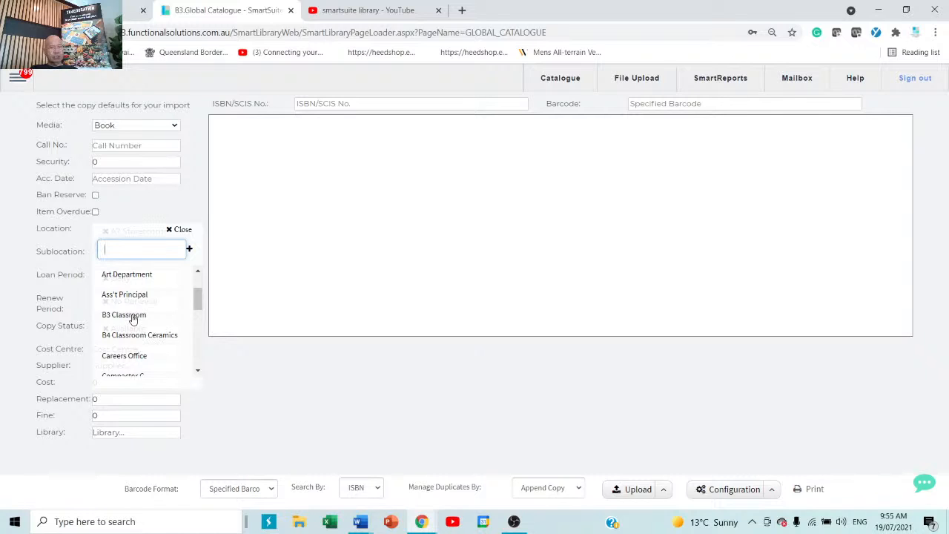
click(133, 317)
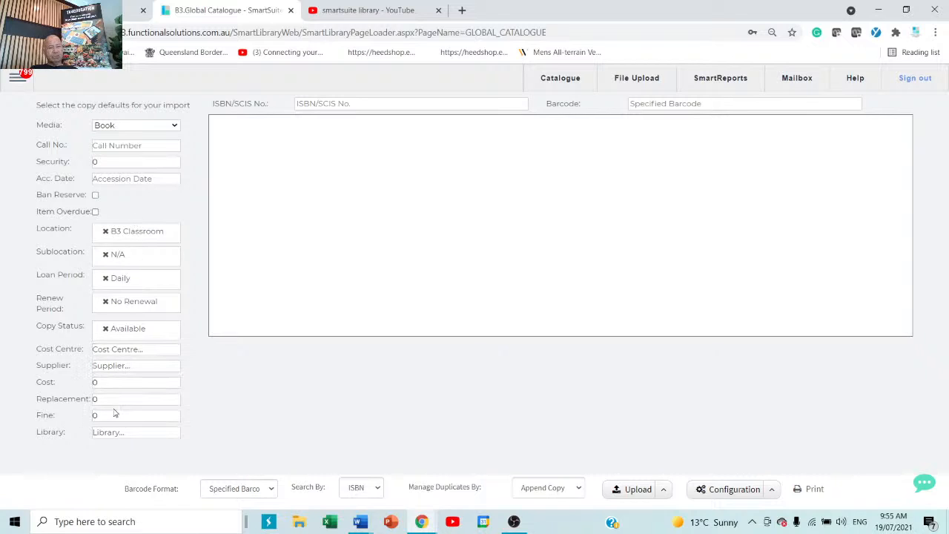
click(381, 106)
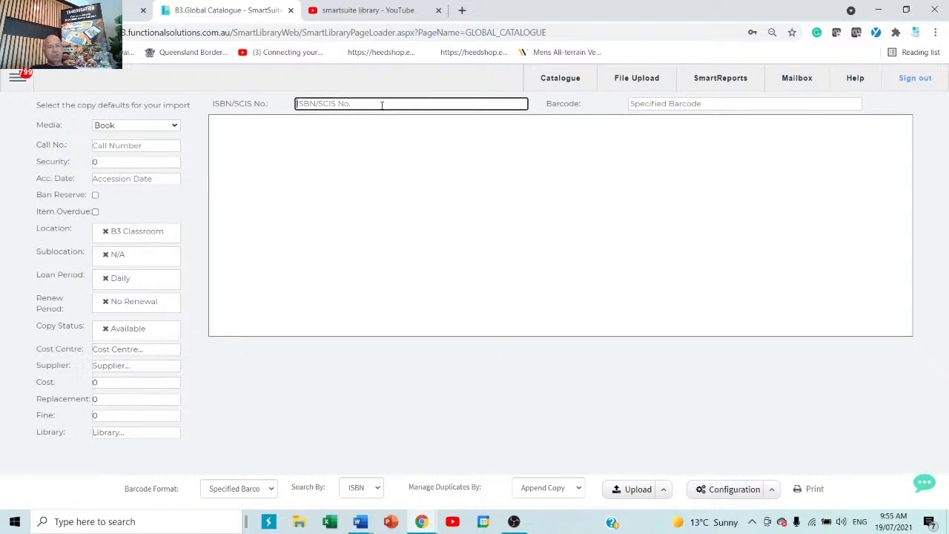
right_click(382, 109)
click(424, 217)
click(767, 106)
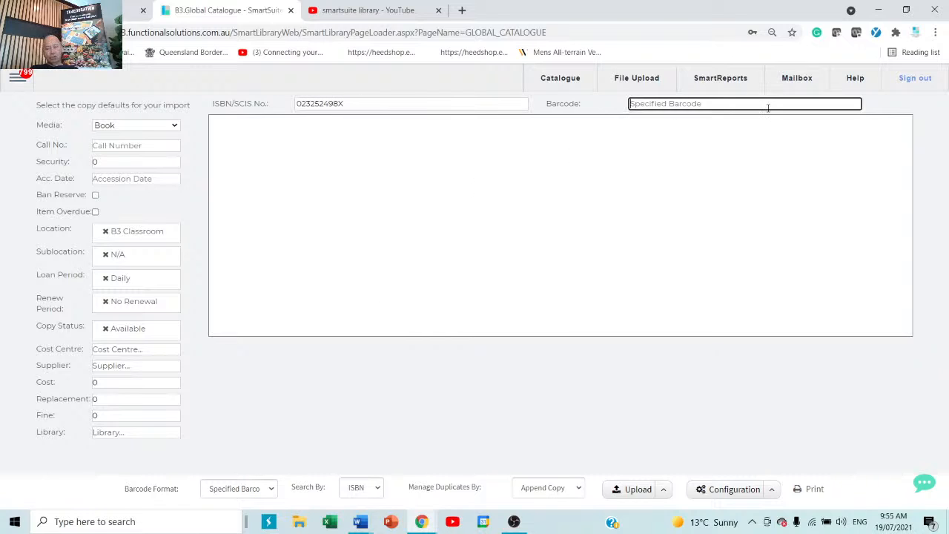
text(kllklklkl)
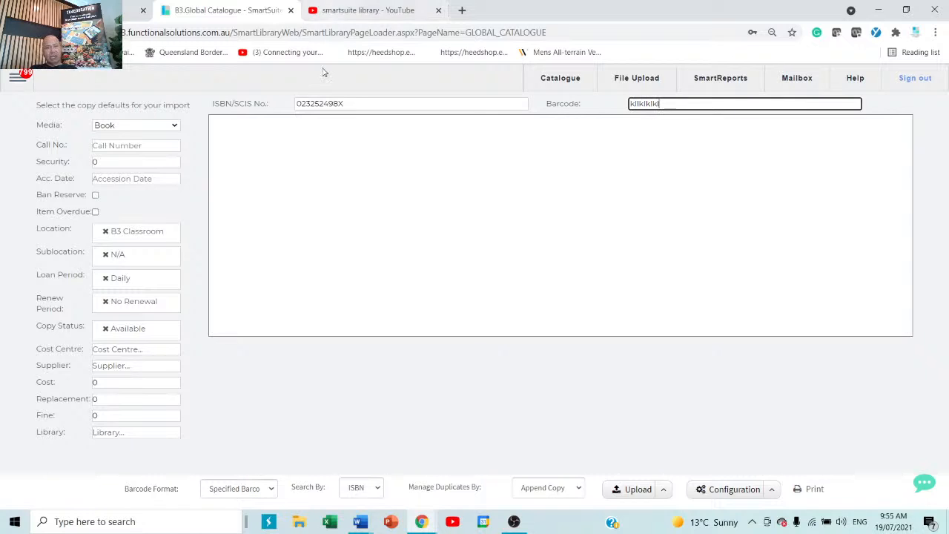
key(Return)
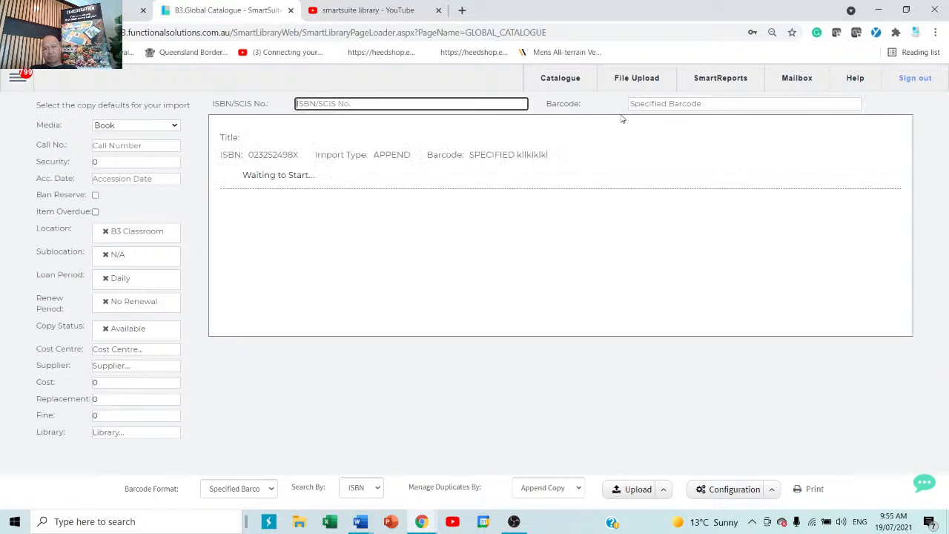
Import two more copies of ISBN 023252498X with barcodes gfhytryrt and ytu768yu.
right_click(405, 107)
click(444, 206)
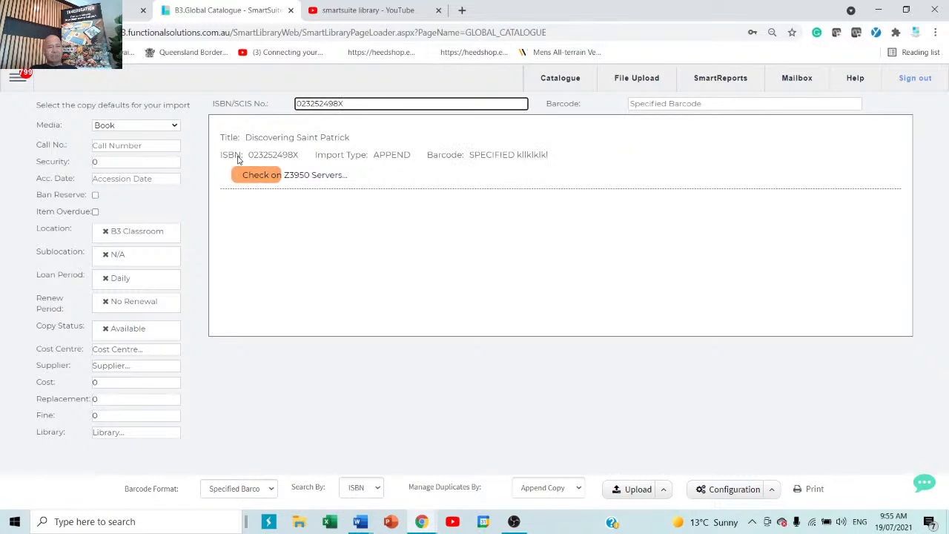
click(810, 105)
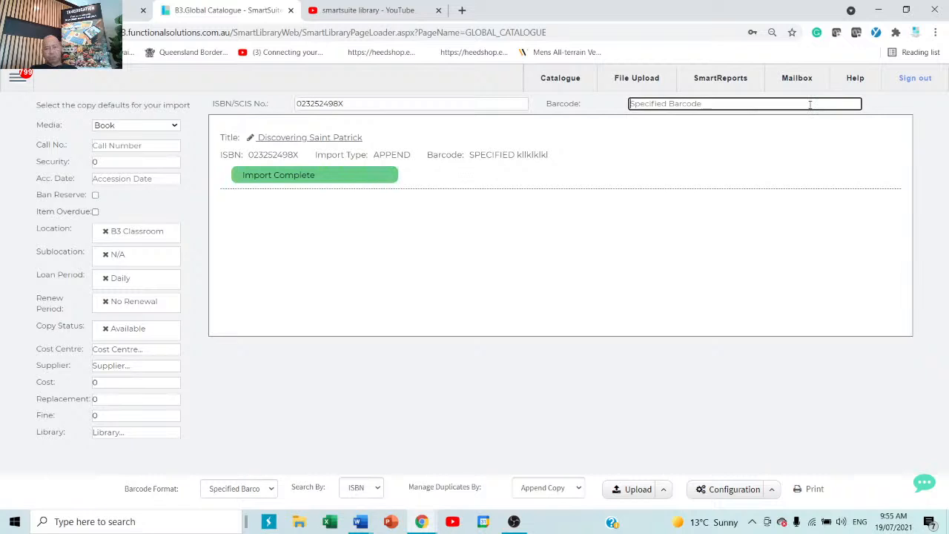
text(gfhytryrt)
key(Return)
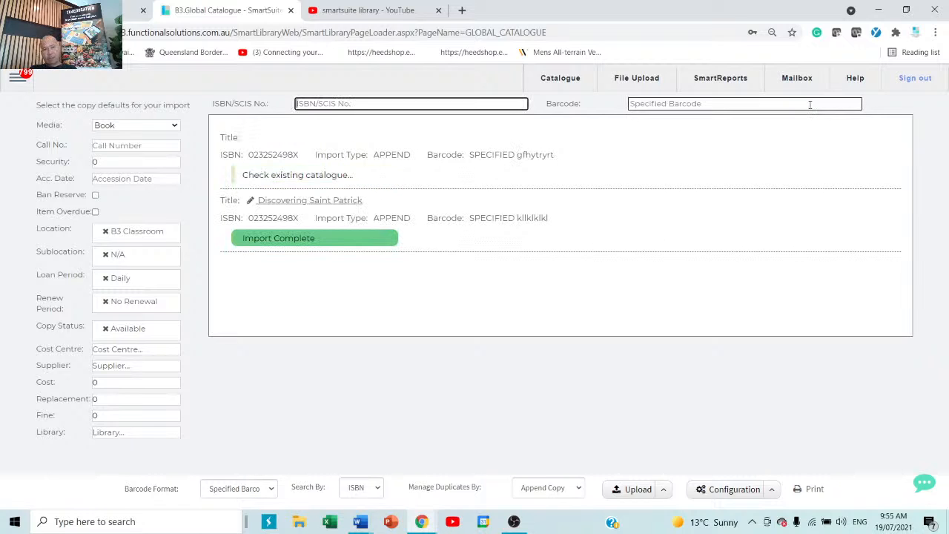
right_click(458, 104)
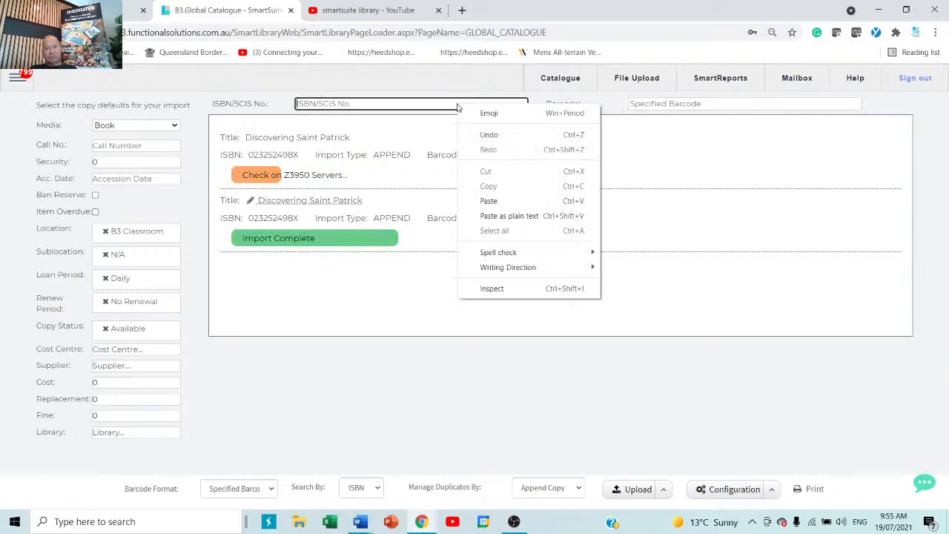
click(508, 201)
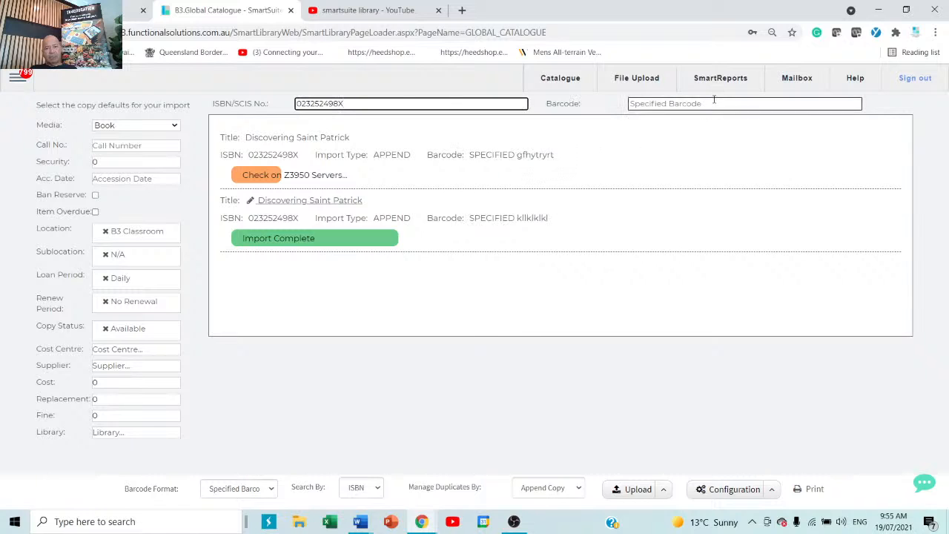
click(714, 103)
text(ytu768)
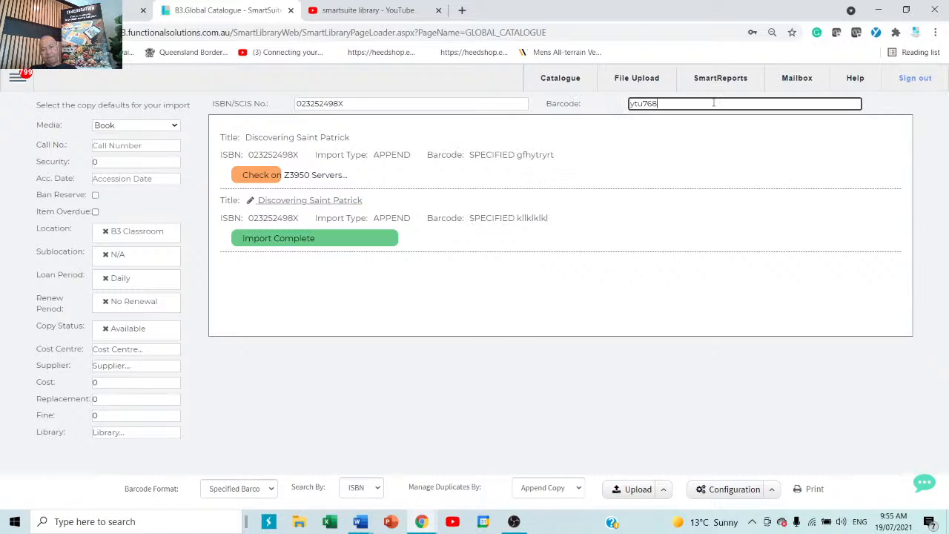
text(yu)
key(Return)
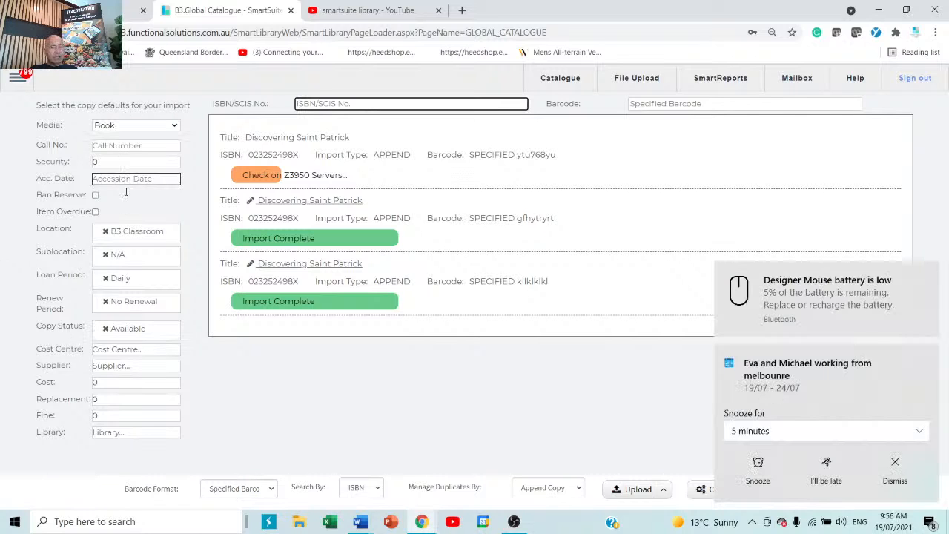
click(927, 358)
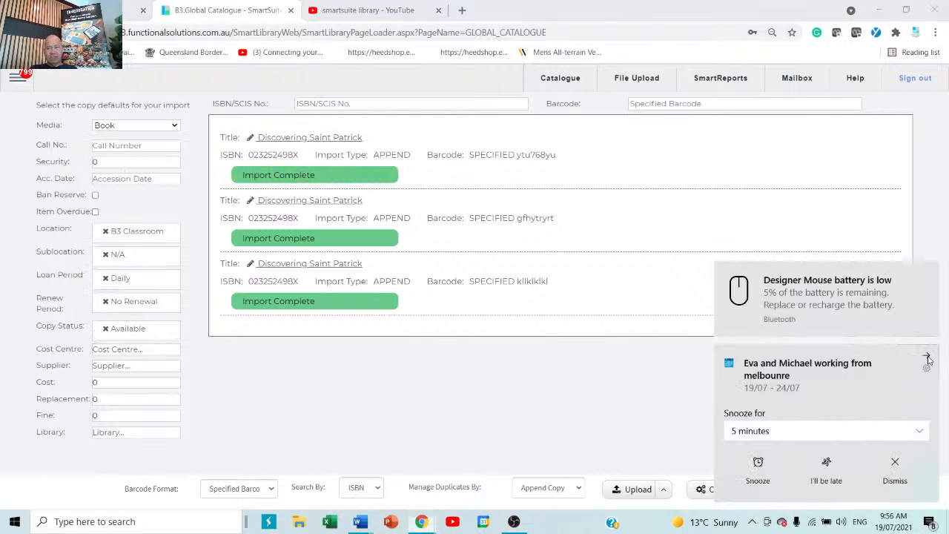
click(591, 405)
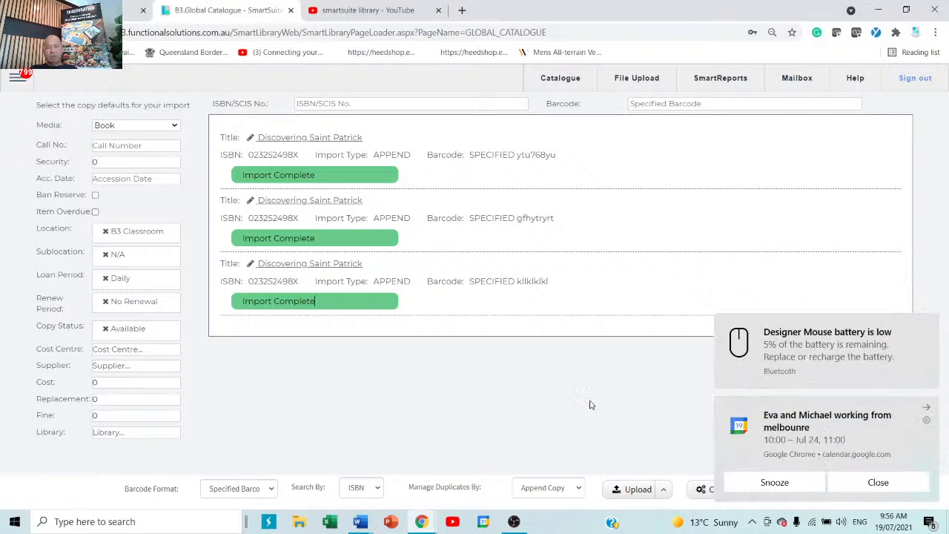
click(891, 482)
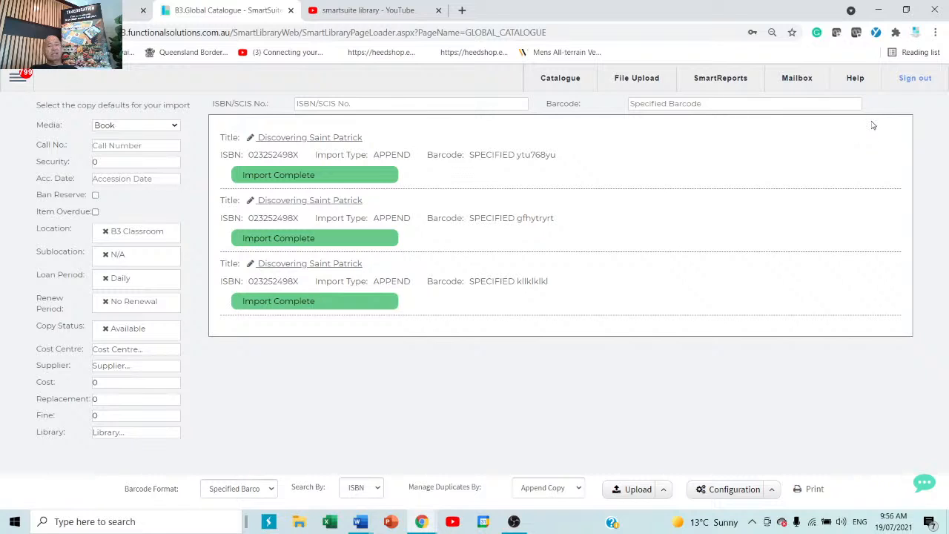
Open the Raeco 12603 label report and generate it skipping 4 blank labels.
click(811, 494)
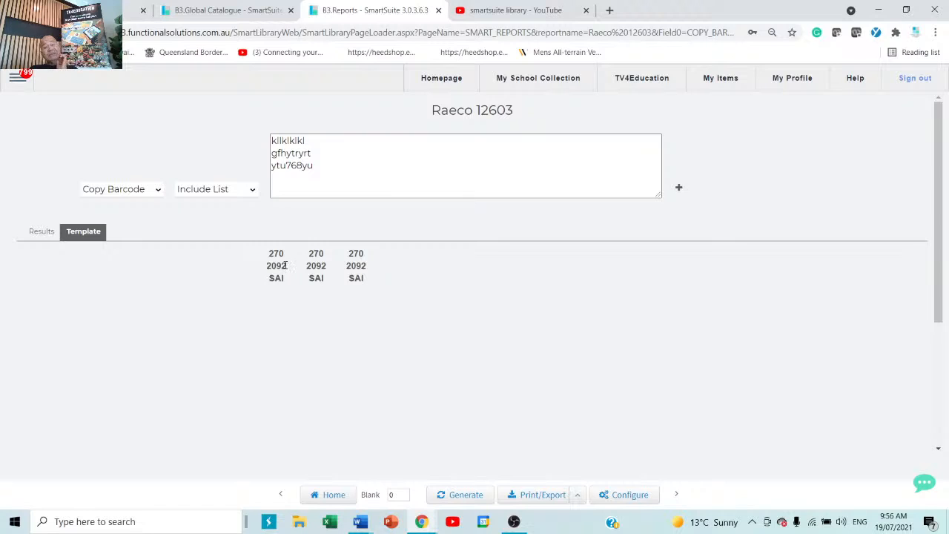
double_click(398, 495)
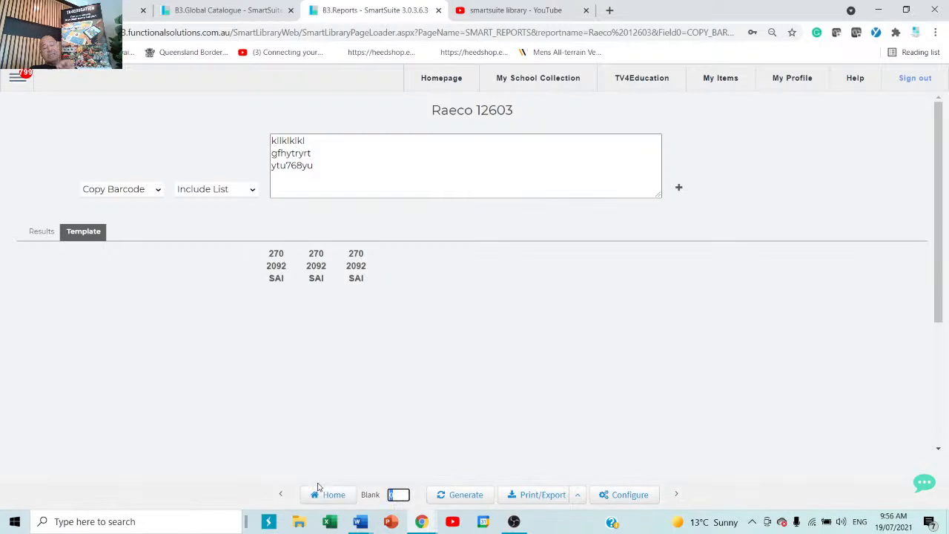
text(4)
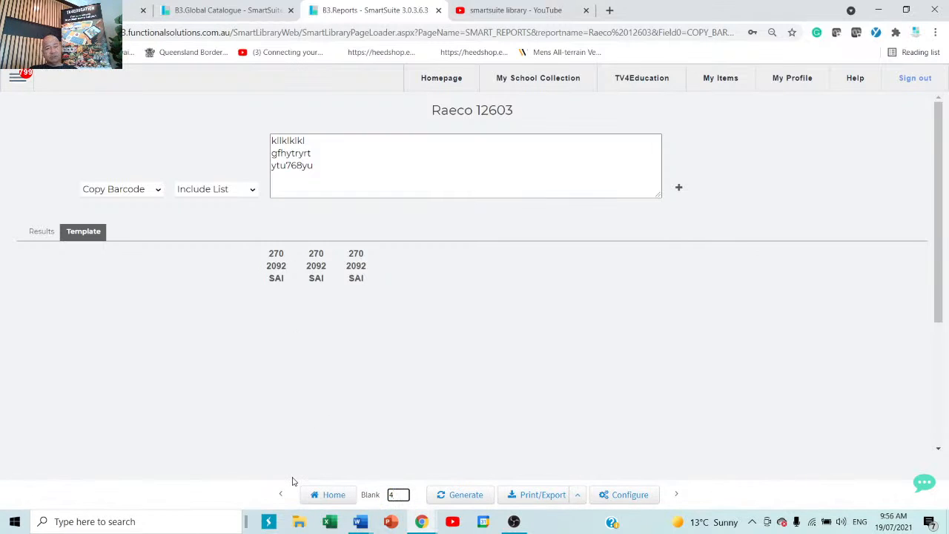
click(482, 502)
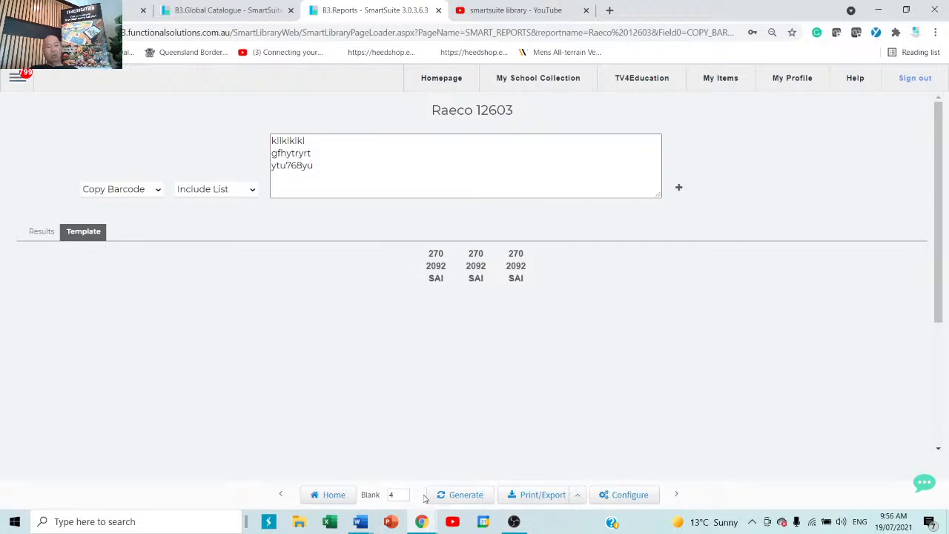
Regenerate the label sheet starting after 17 blank labels.
double_click(393, 495)
text(17)
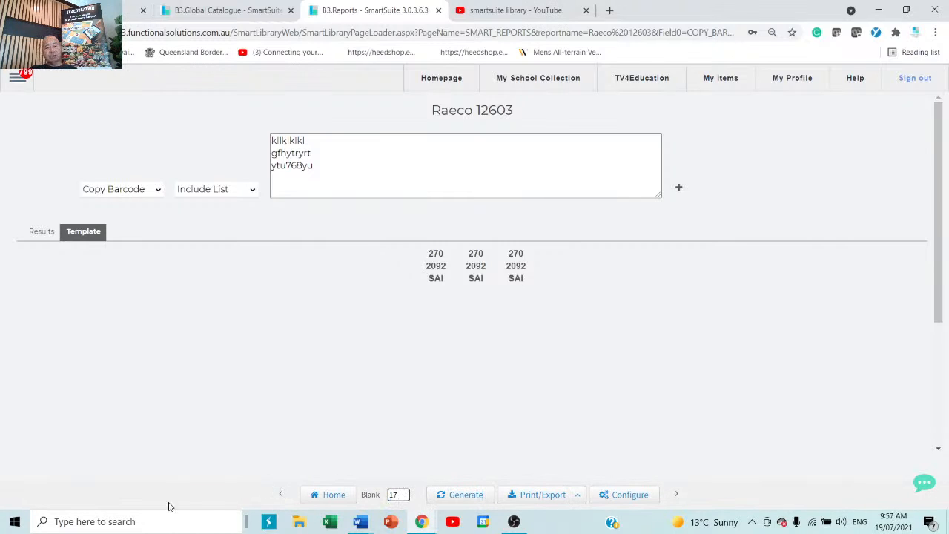
click(454, 497)
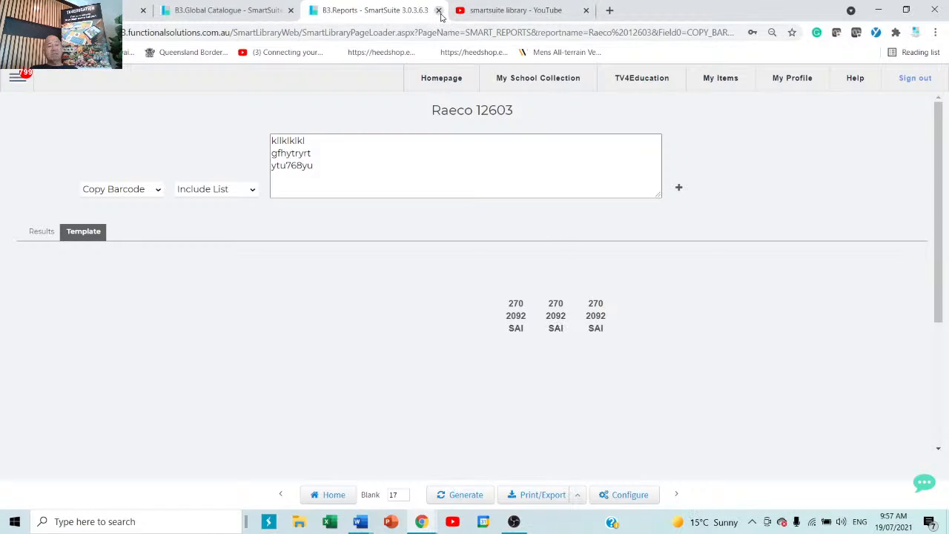
Close the Reports tab, look over the Copy Default settings, then reopen the Configuration options.
click(438, 10)
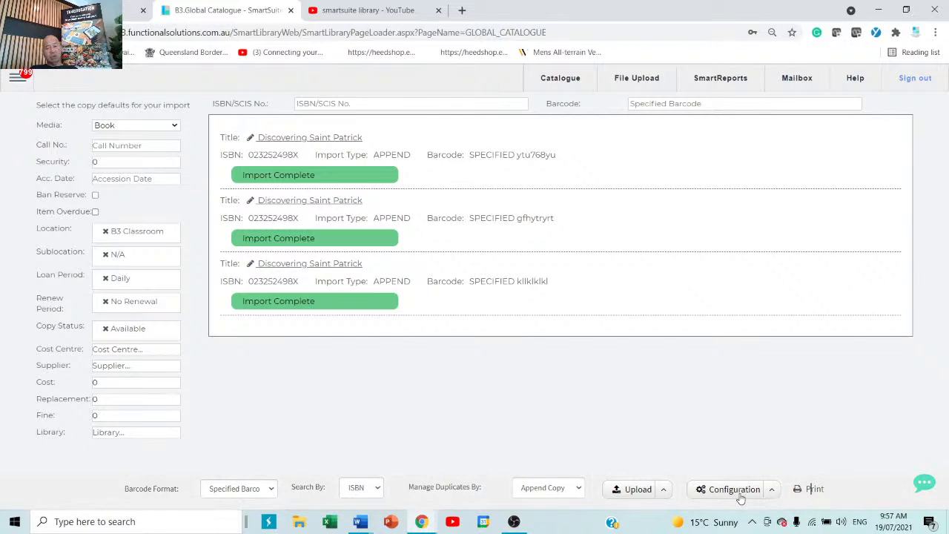
click(772, 490)
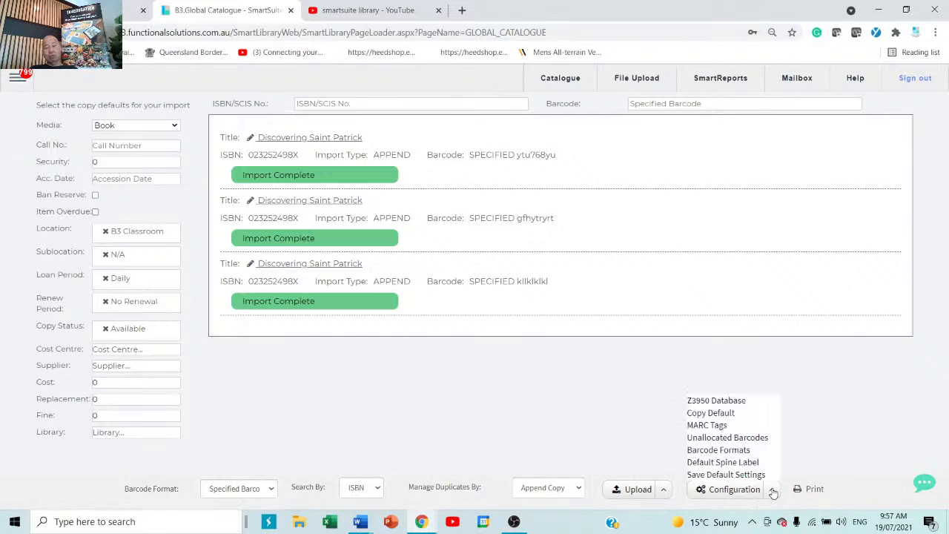
click(716, 490)
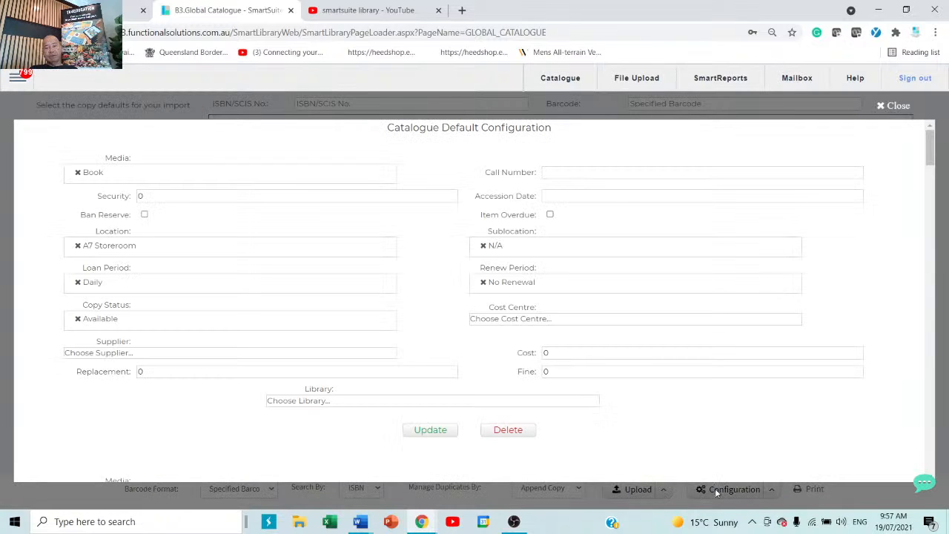
click(894, 107)
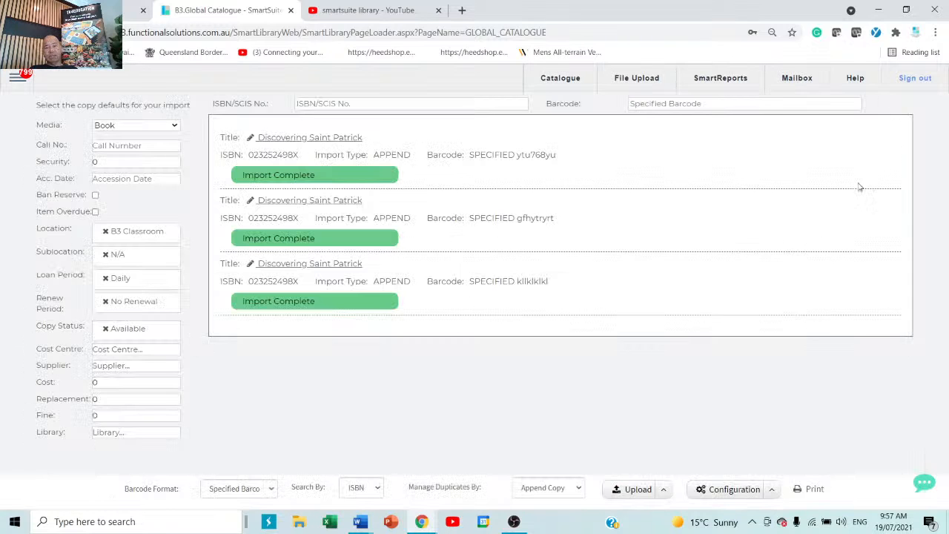
click(771, 490)
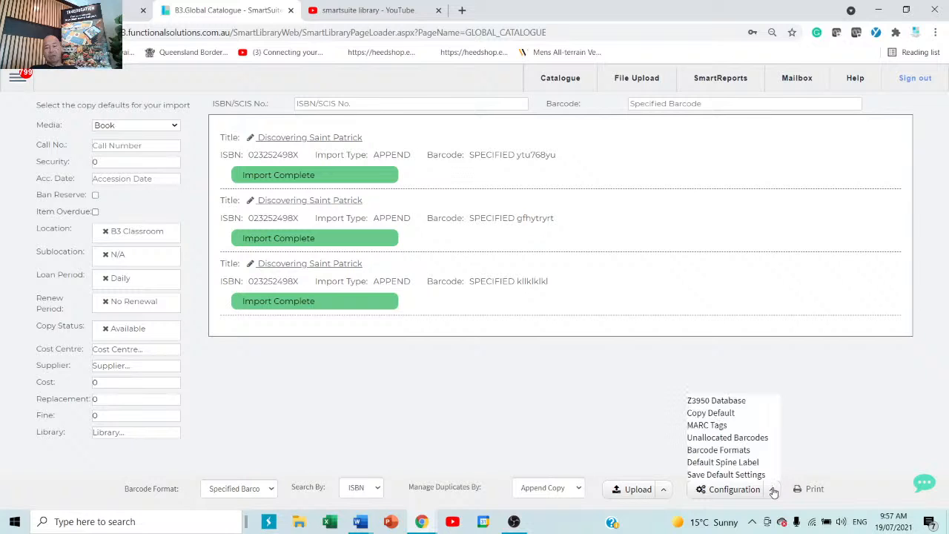
Check the SCIS Z3950 username and password and update the server (z3950.scisdata.com, port 210).
click(701, 401)
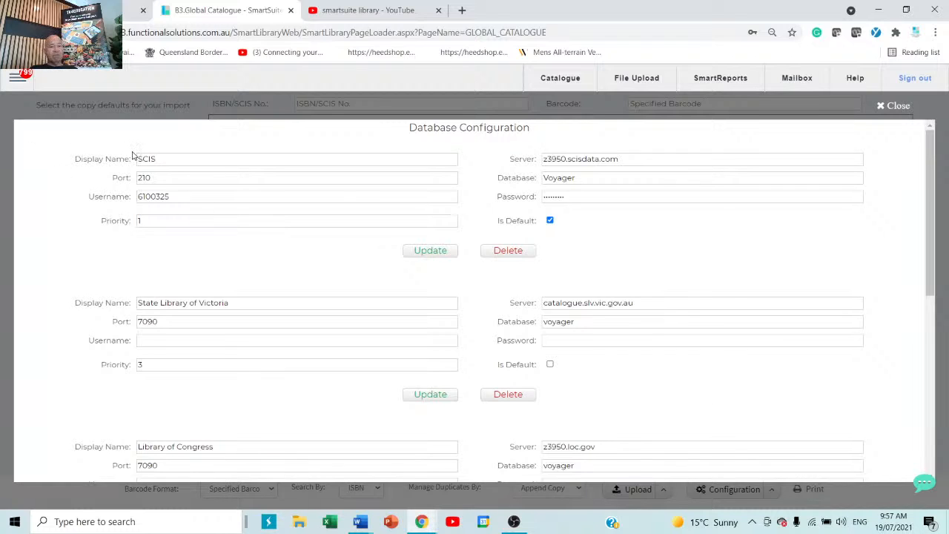
click(169, 157)
drag(199, 197, 110, 193)
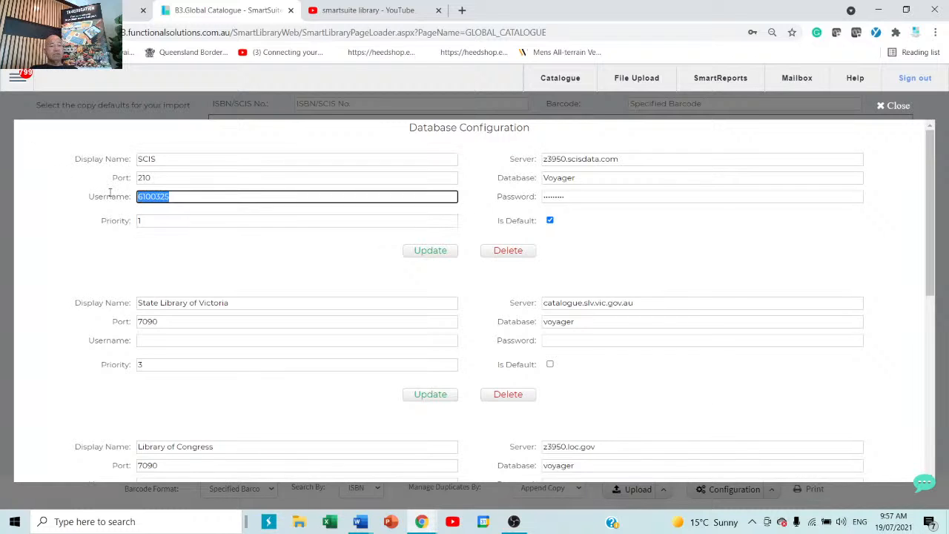
click(570, 197)
drag(590, 195, 518, 196)
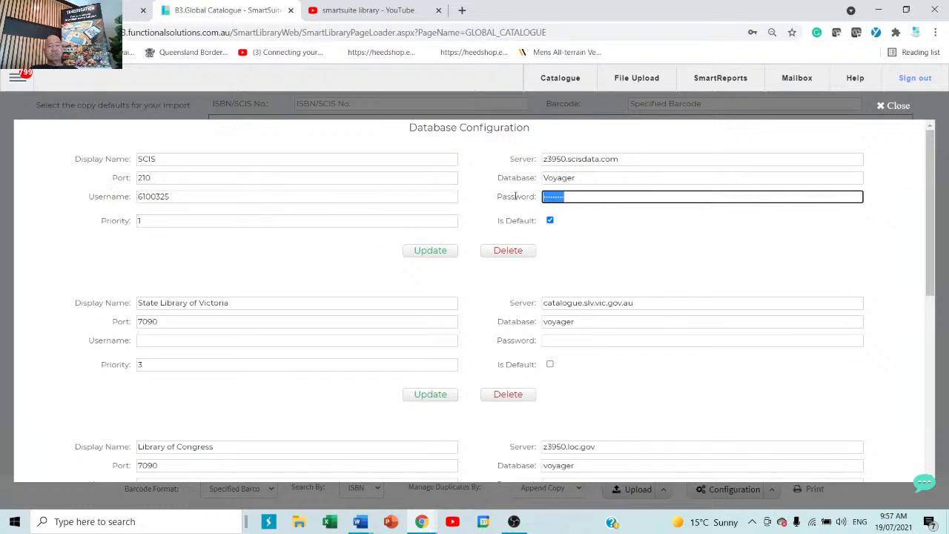
click(437, 252)
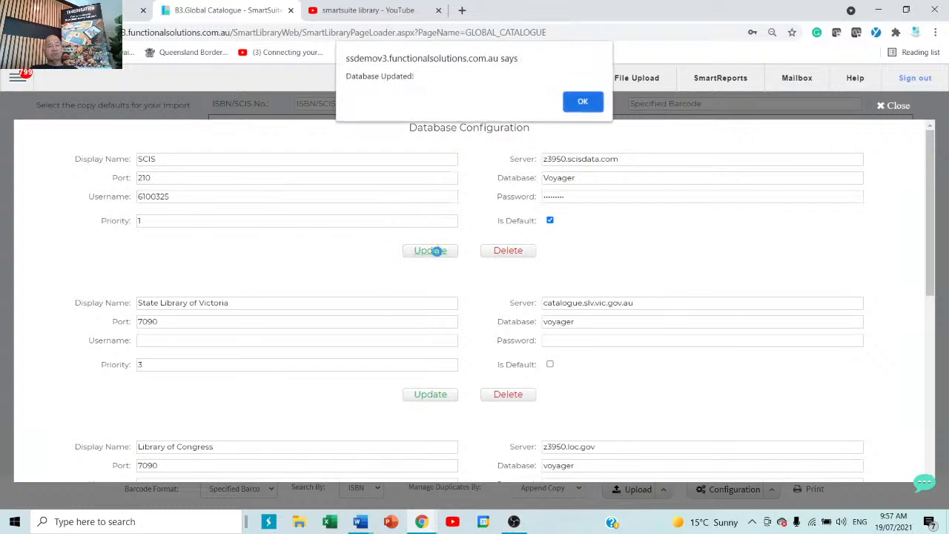
click(588, 104)
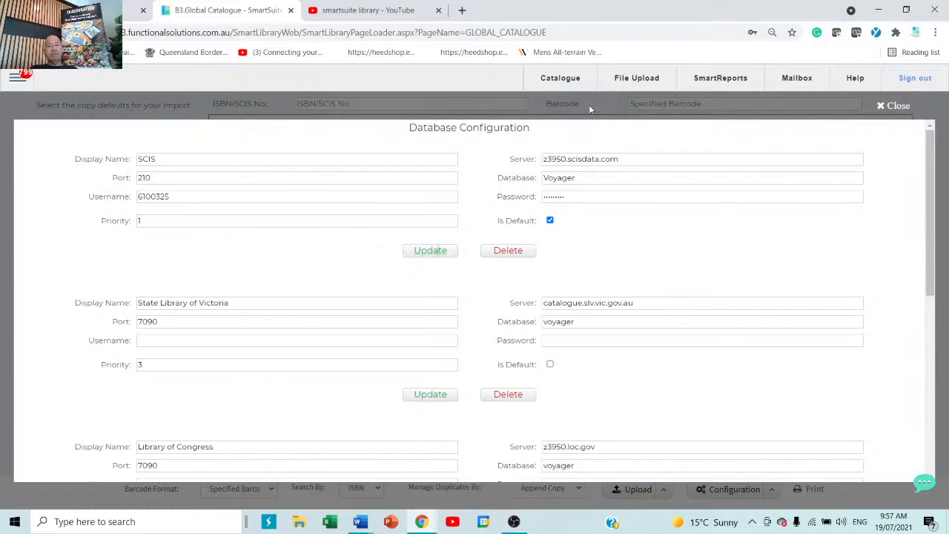
click(899, 106)
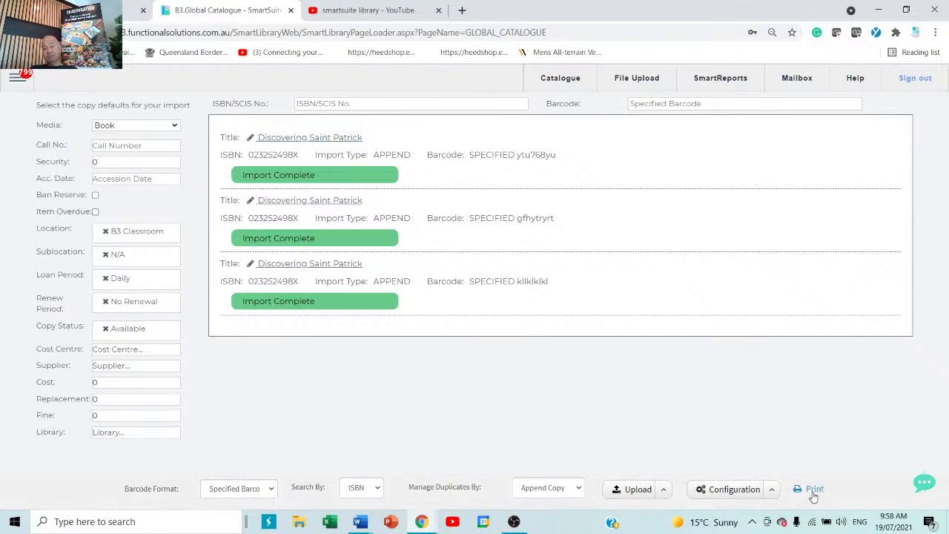
Keep Raeco 12603 as the Default Spine Label report and close the dialog.
click(772, 491)
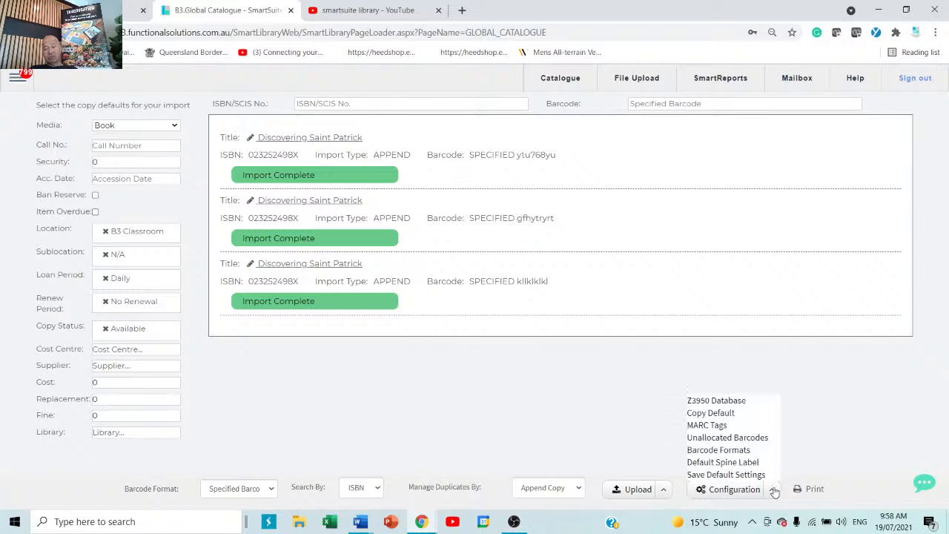
click(723, 462)
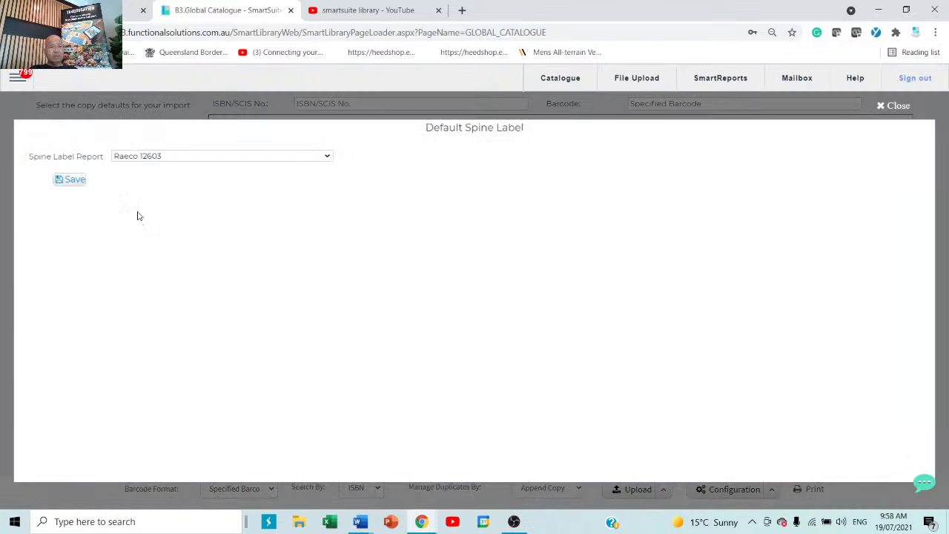
click(208, 160)
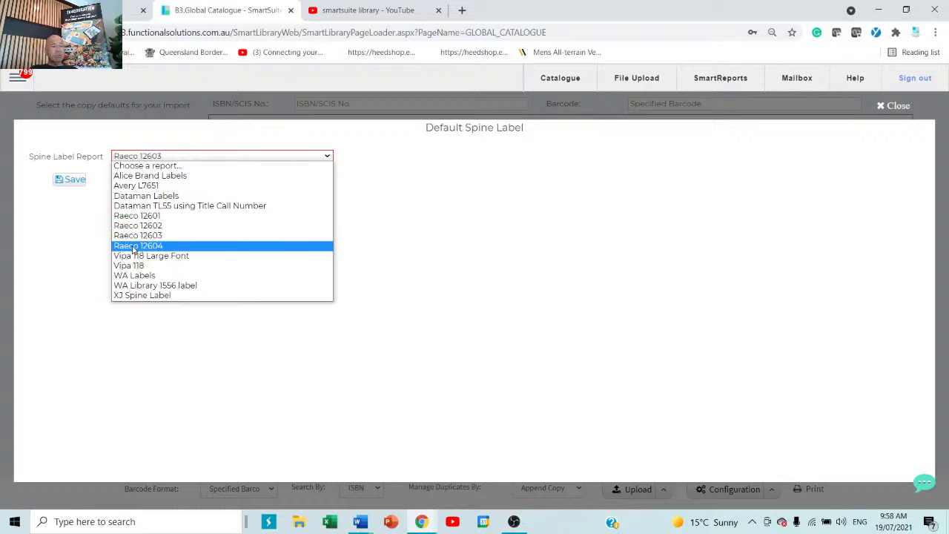
click(231, 236)
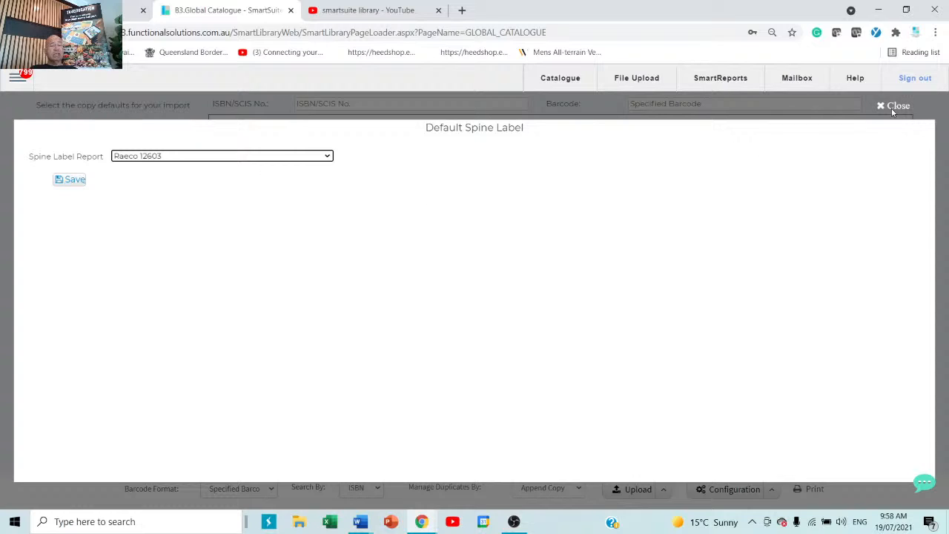
click(242, 156)
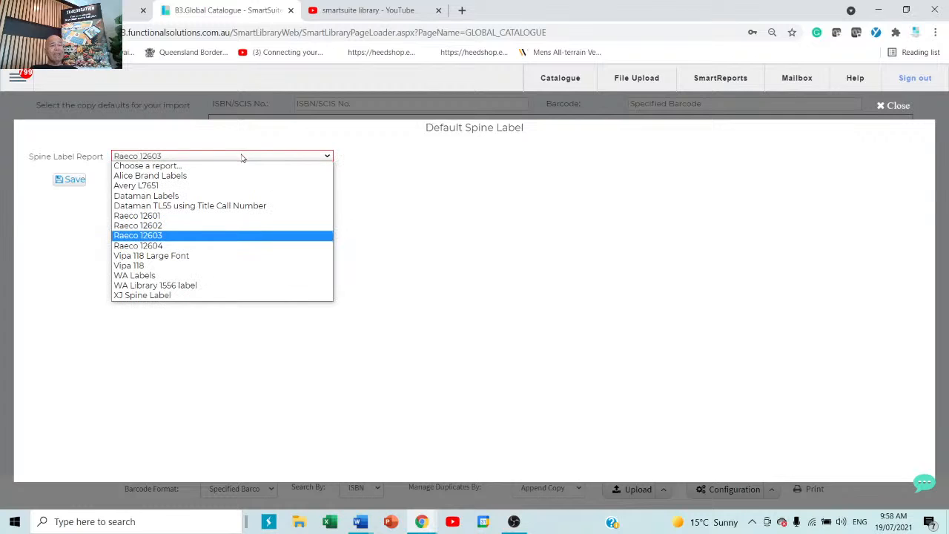
click(893, 110)
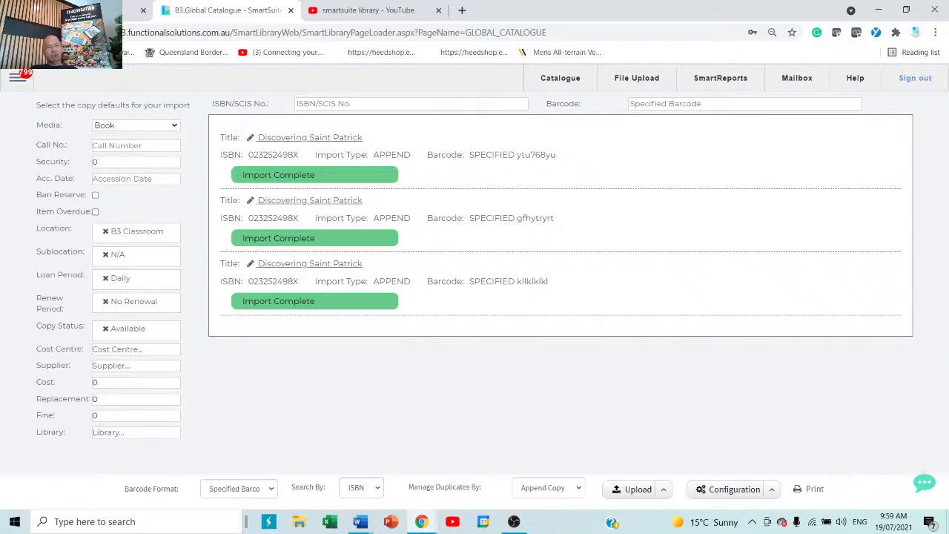
Go to the Circulation loan screen from the side menu.
click(17, 79)
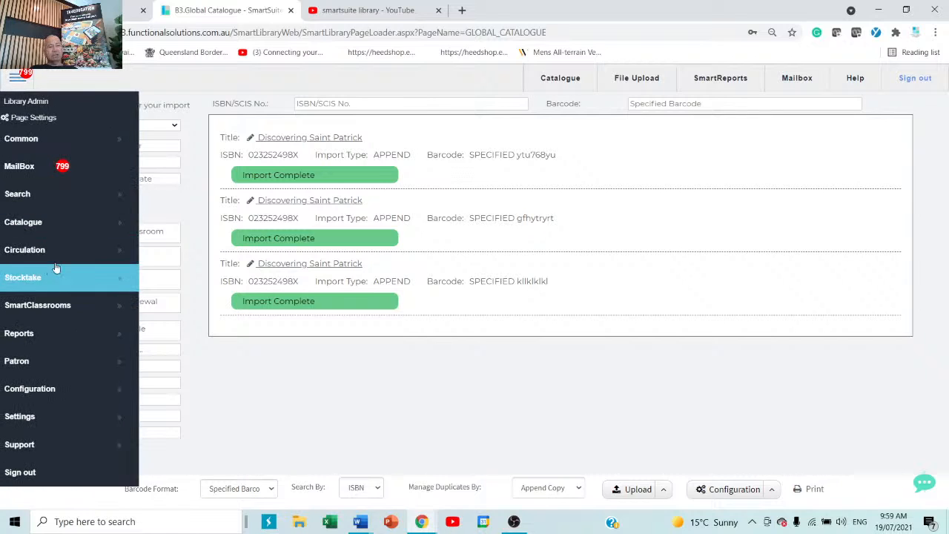
click(203, 261)
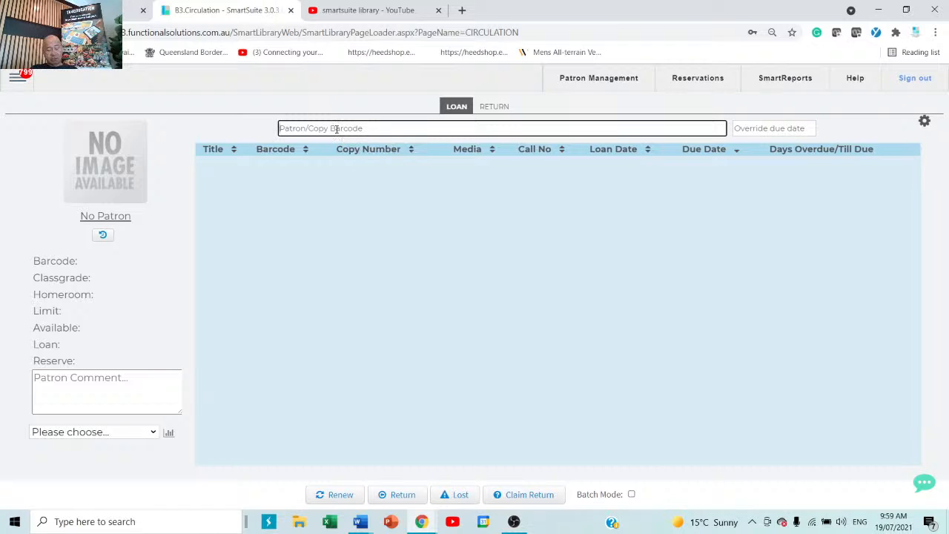
Load the Year 1 patron from homeroom LA5 and lend copy 33, The cat on the mat is flat.
text(sm)
key(Return)
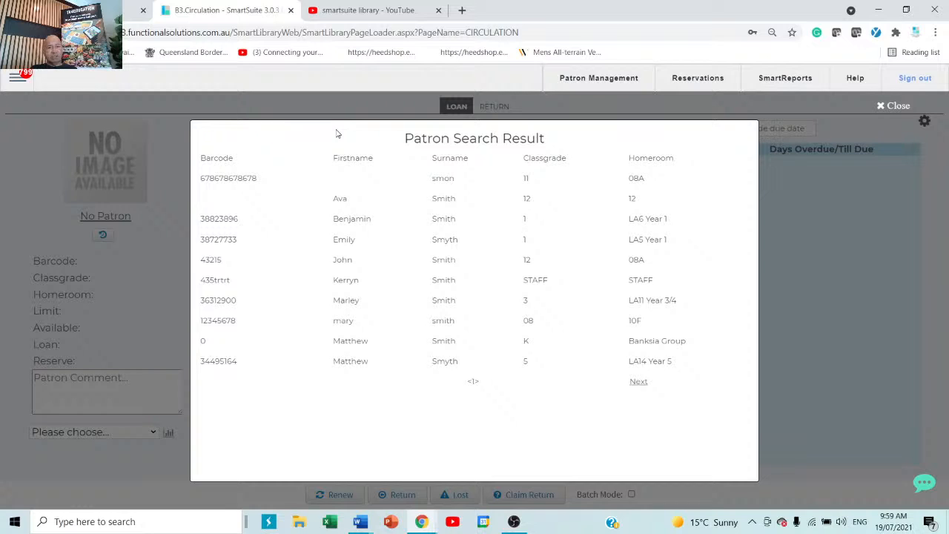
click(435, 241)
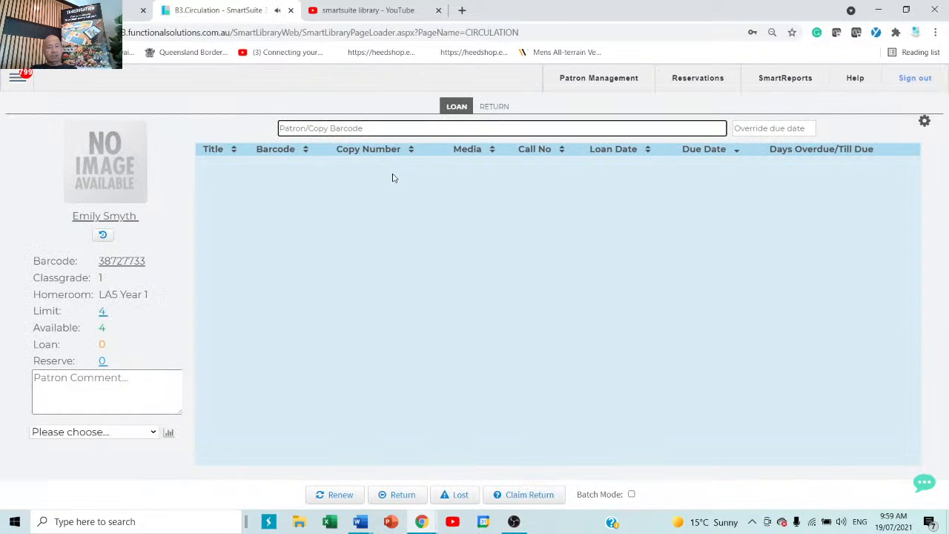
text(33)
key(Return)
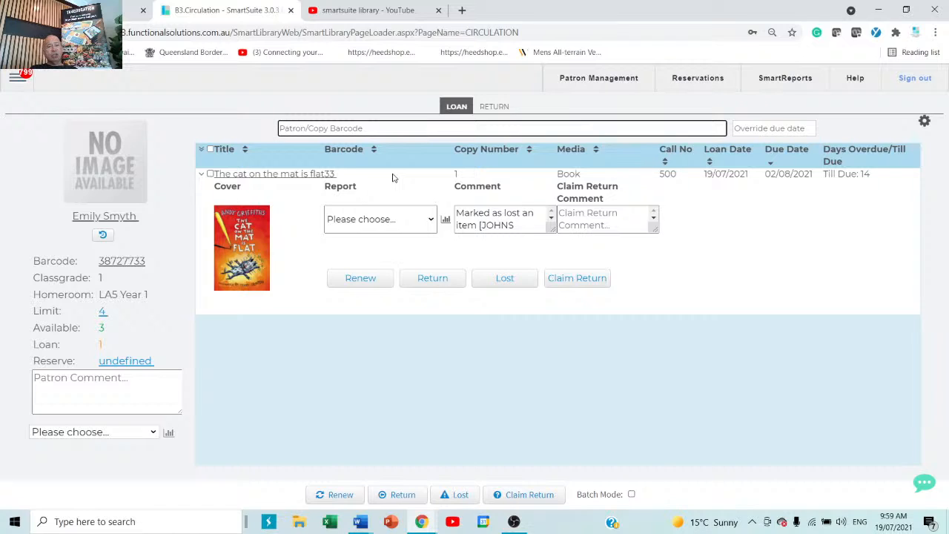
Return copy 33 of The cat on the mat is flat, accepting the circulation warnings.
click(494, 108)
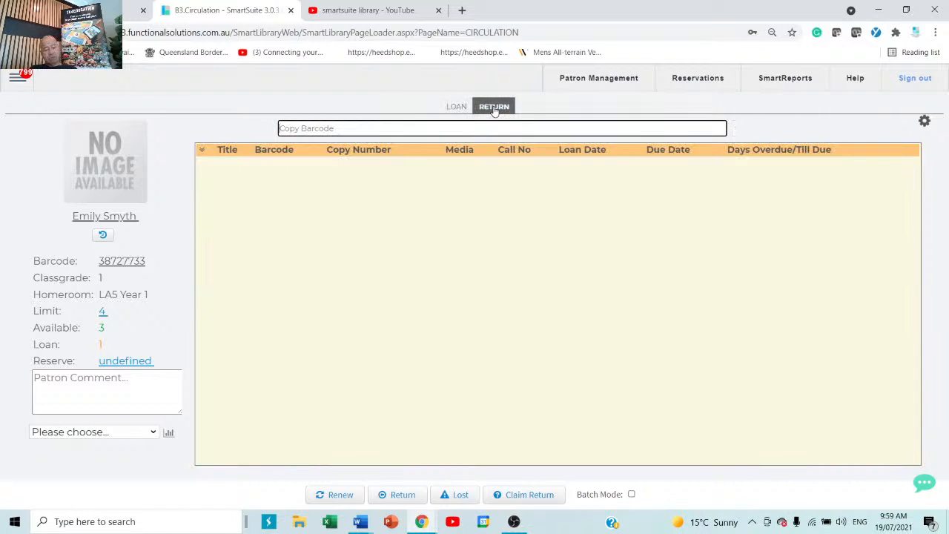
text(33)
key(Return)
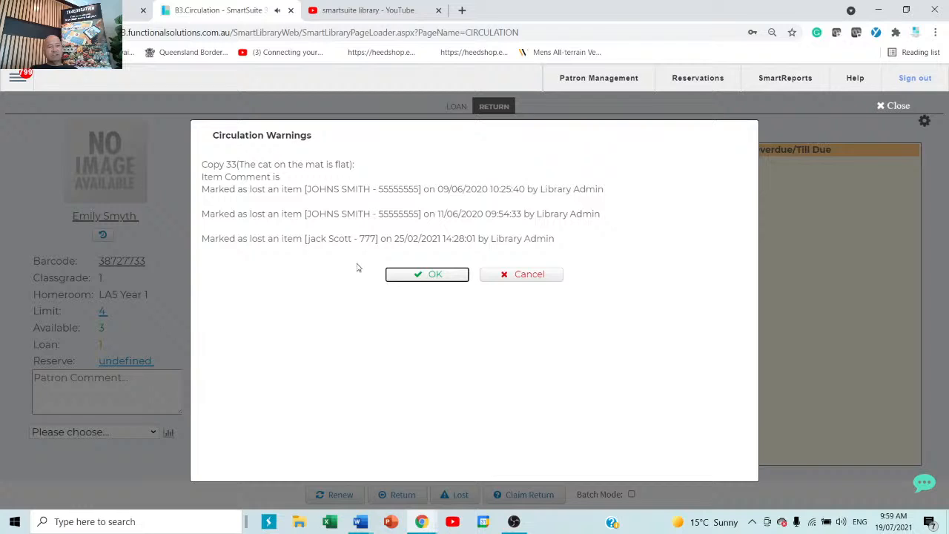
click(436, 275)
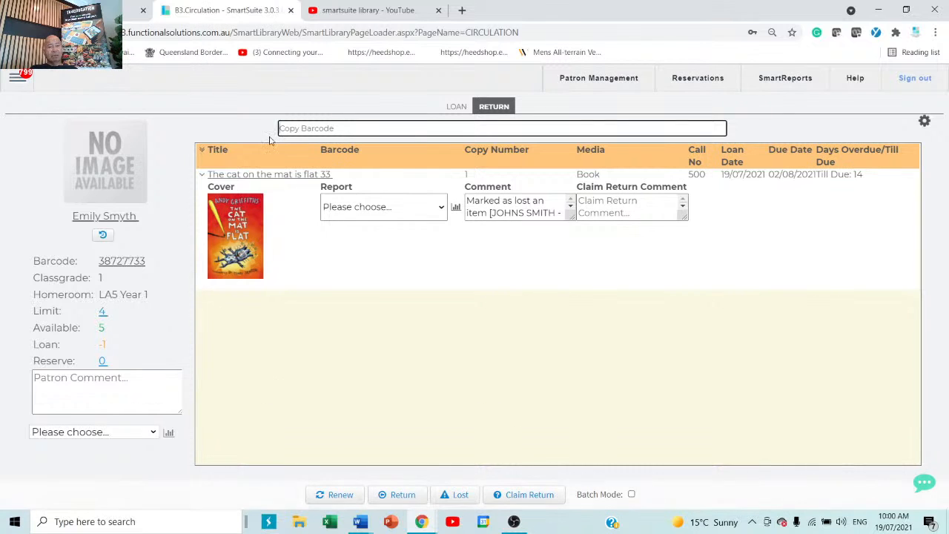
Switch back to Loan and reload the Year 1 patron from homeroom LA5.
click(460, 108)
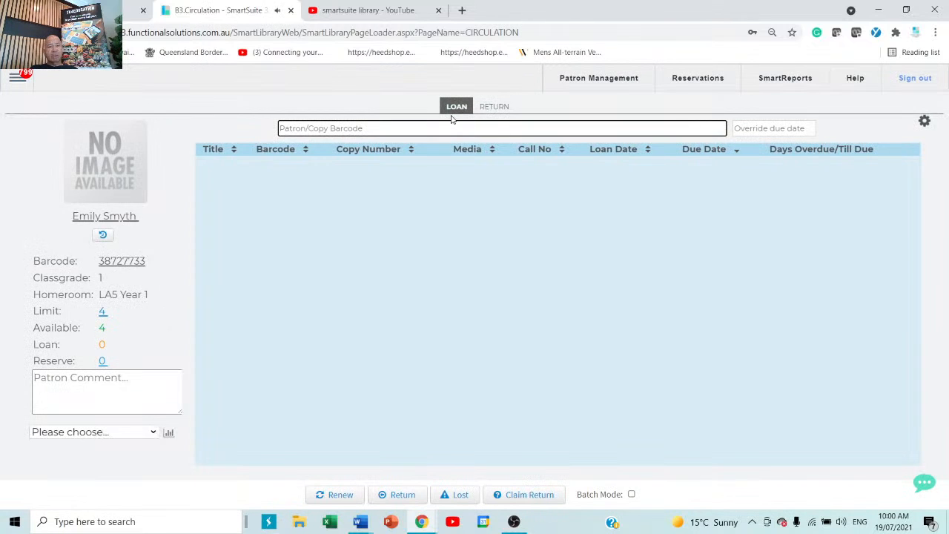
text(smi)
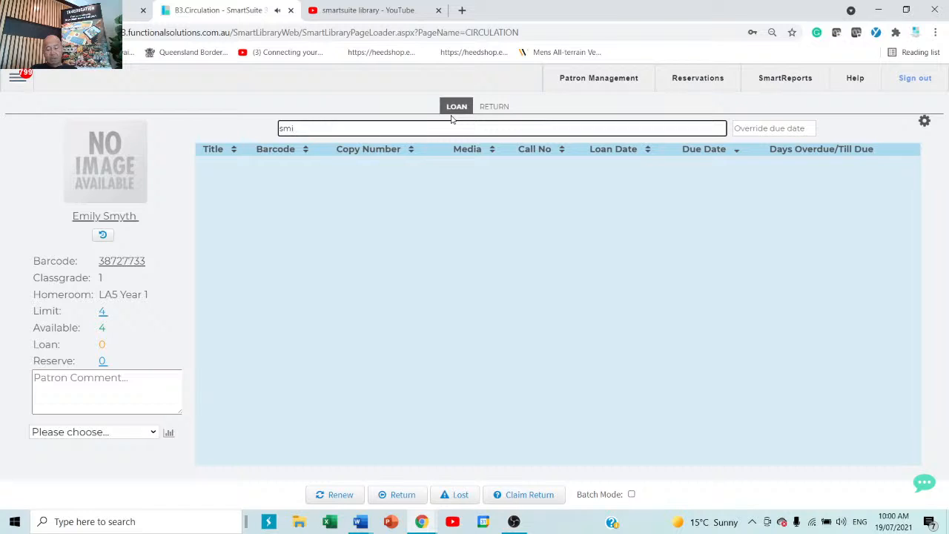
key(Return)
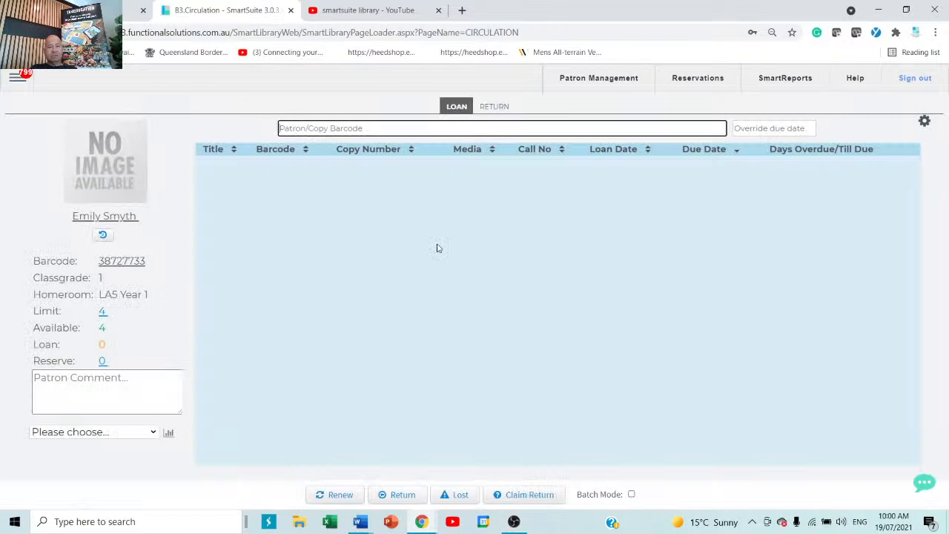
click(436, 245)
click(217, 187)
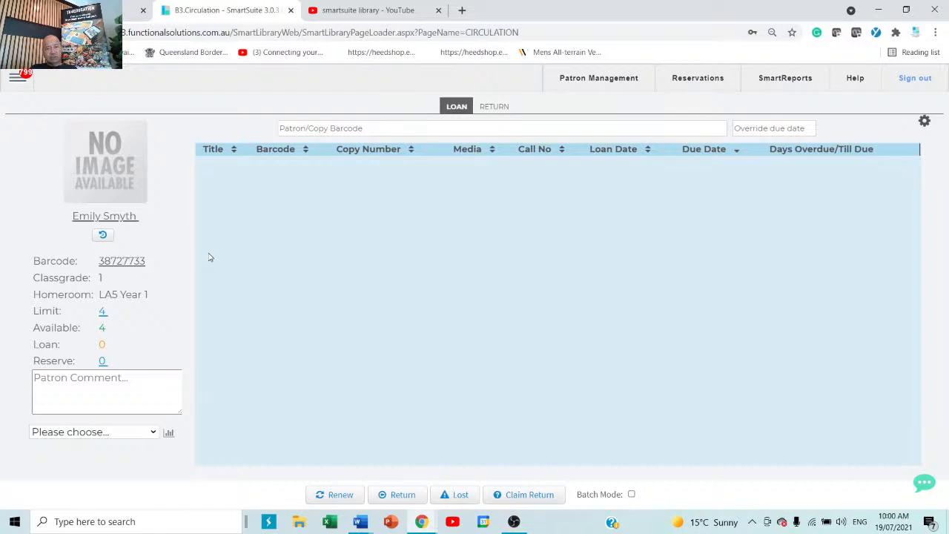
Search by surname, load the Year 12 patron from homeroom 08A, and acknowledge the overdue warning.
click(305, 129)
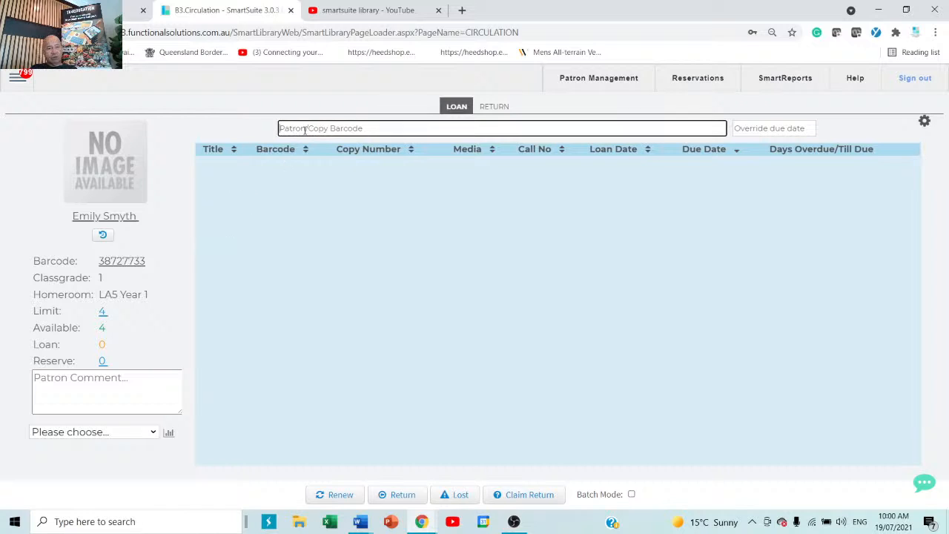
text(smith)
key(Return)
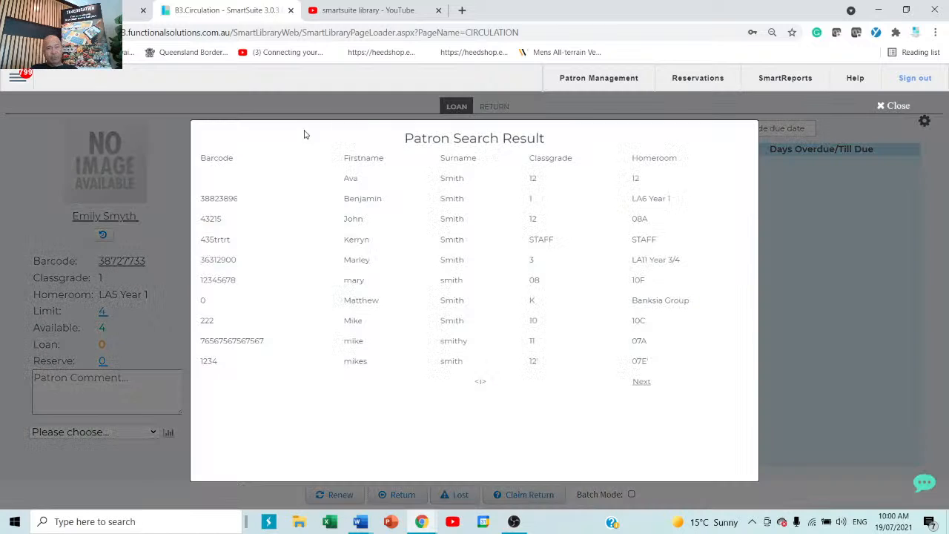
click(412, 229)
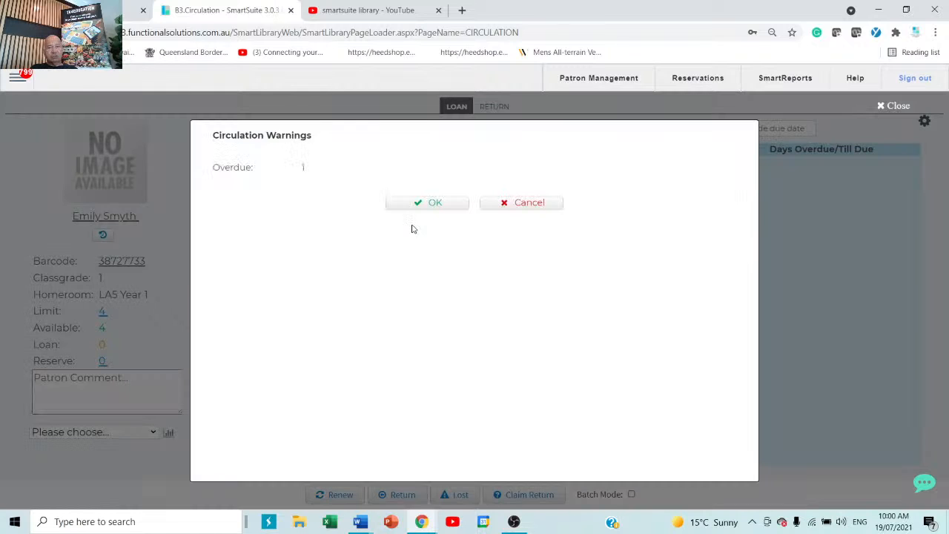
click(430, 204)
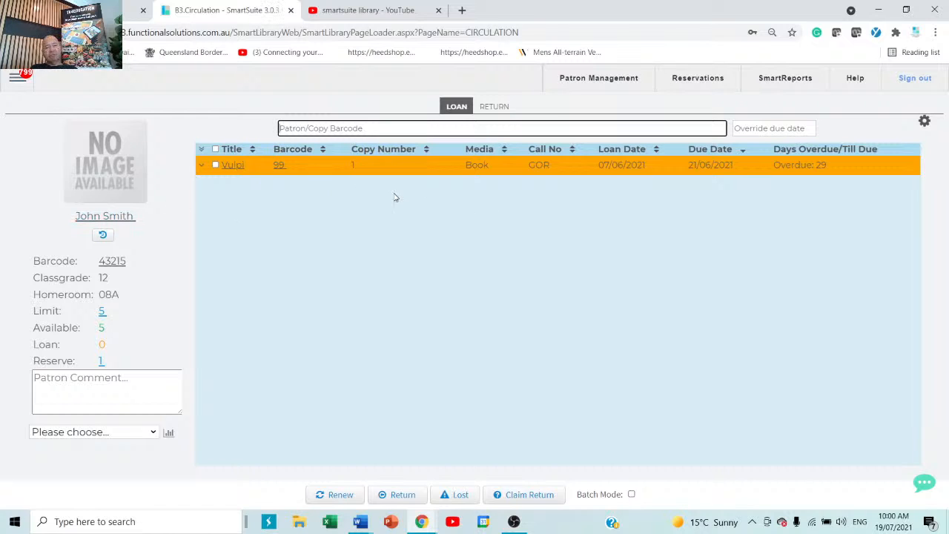
Tick the overdue Vulpi loan and run the Current Loans patron report.
click(215, 164)
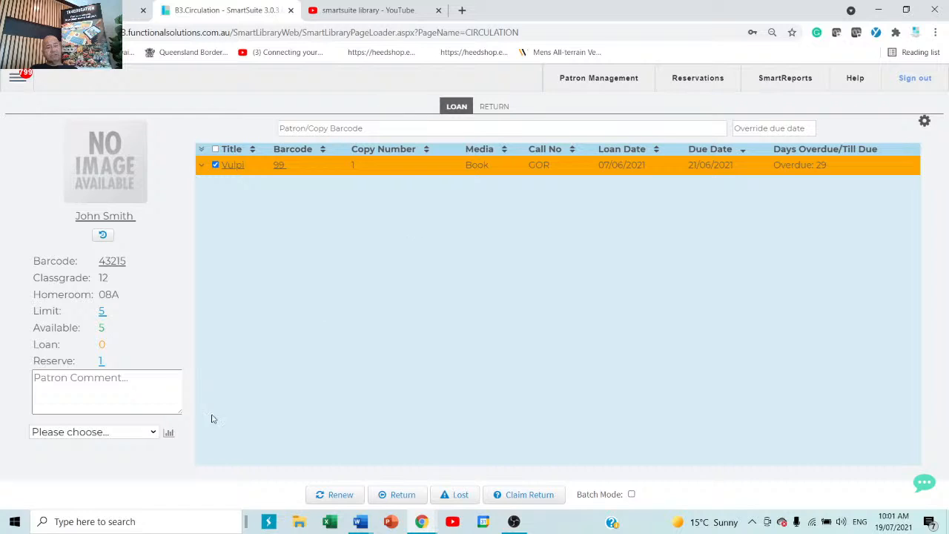
click(154, 432)
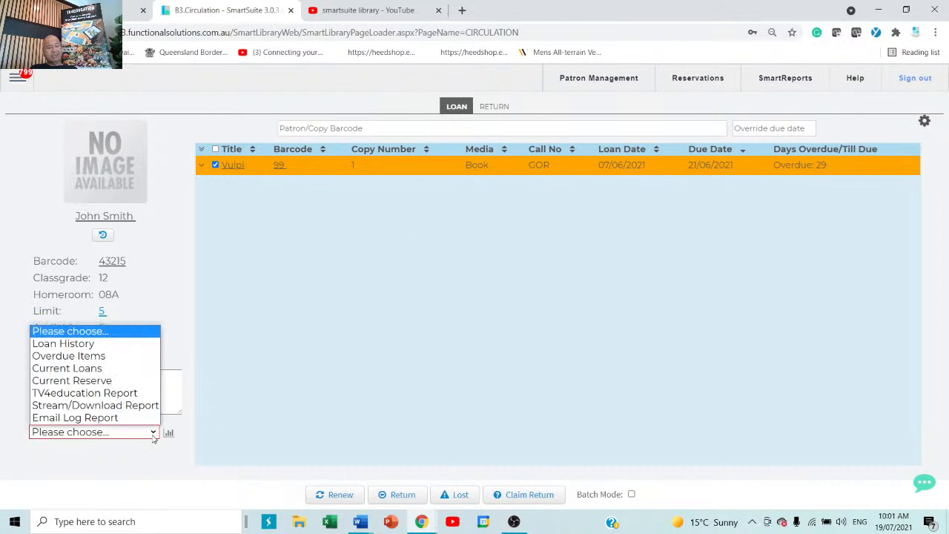
click(76, 368)
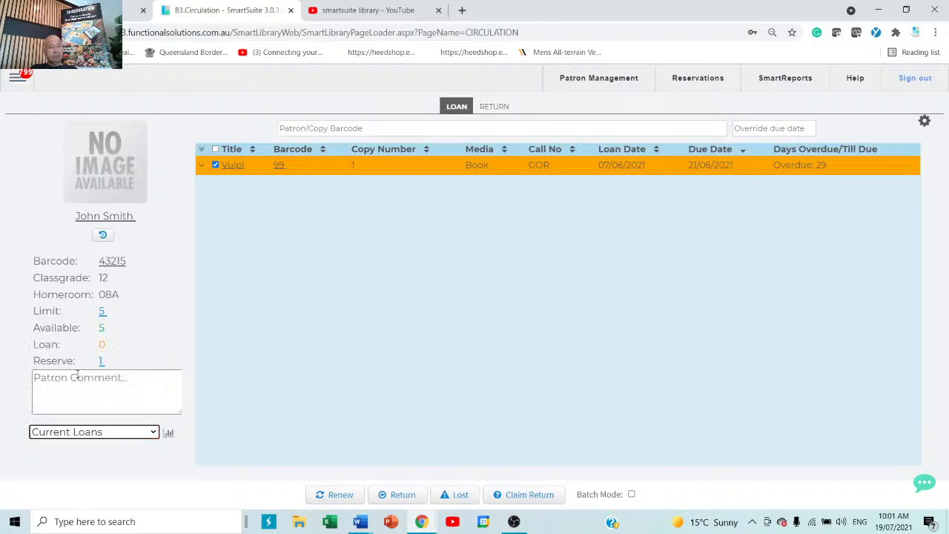
click(169, 434)
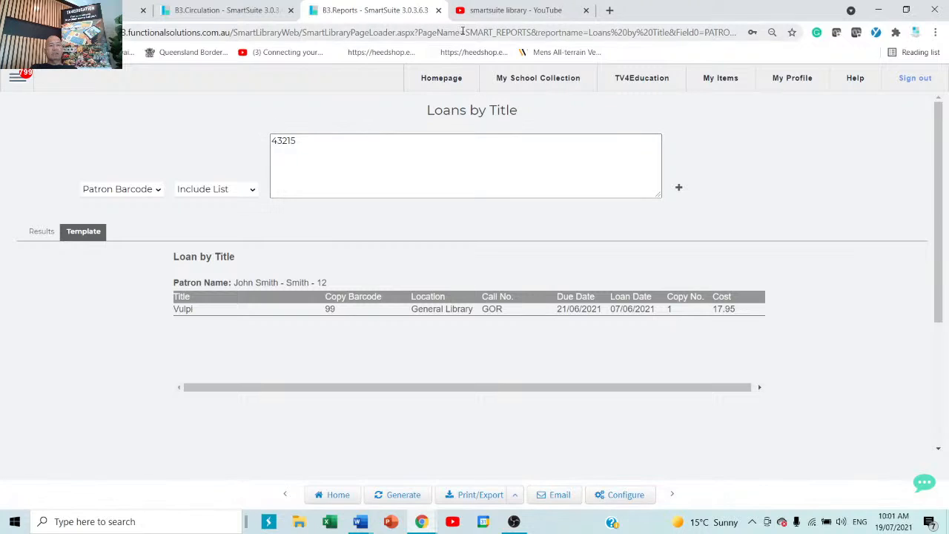
Close the report tab to return to the patron's Circulation loan screen.
click(439, 11)
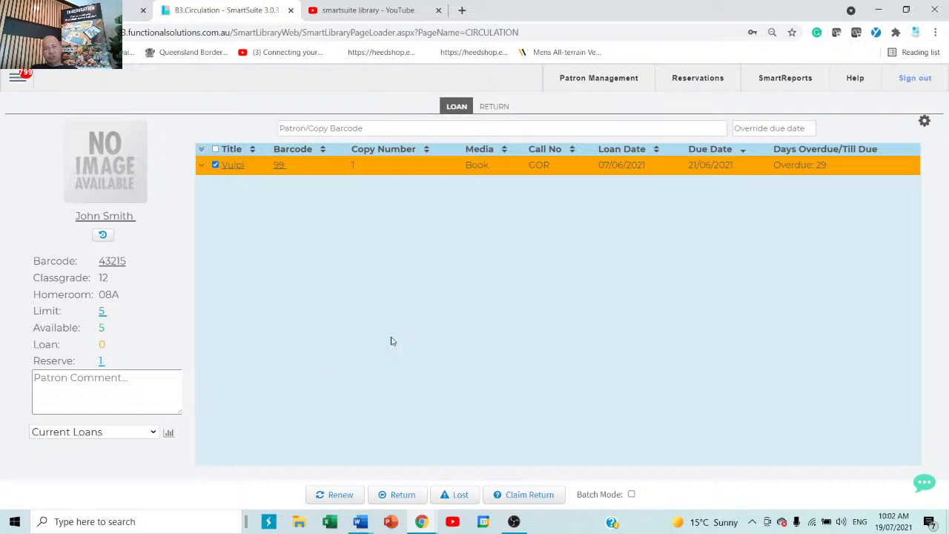
click(924, 124)
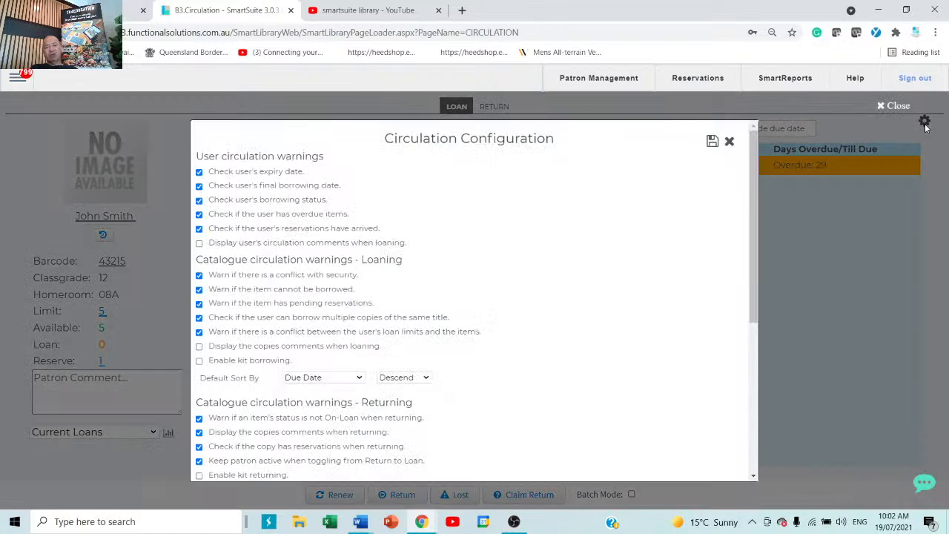
scroll(253, 371, down, 5)
scroll(252, 373, down, 1)
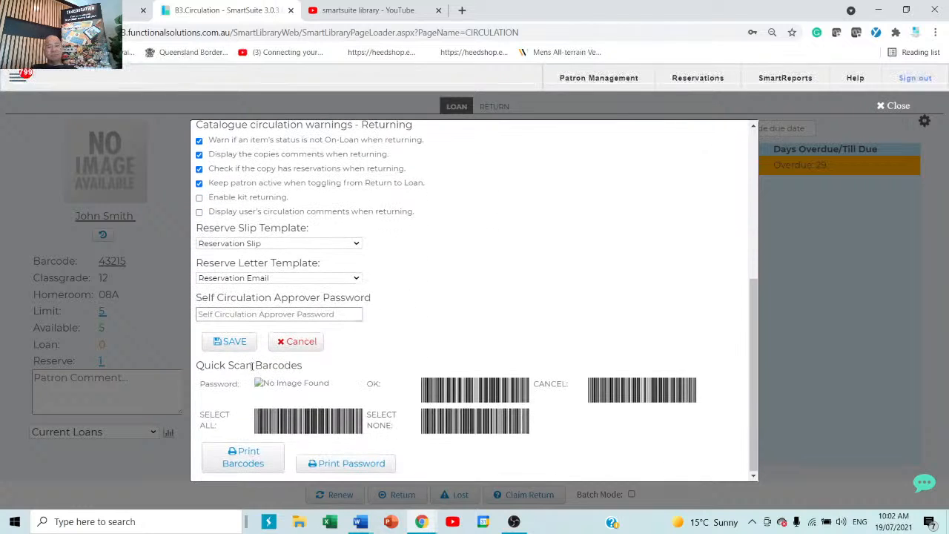
scroll(253, 365, up, 6)
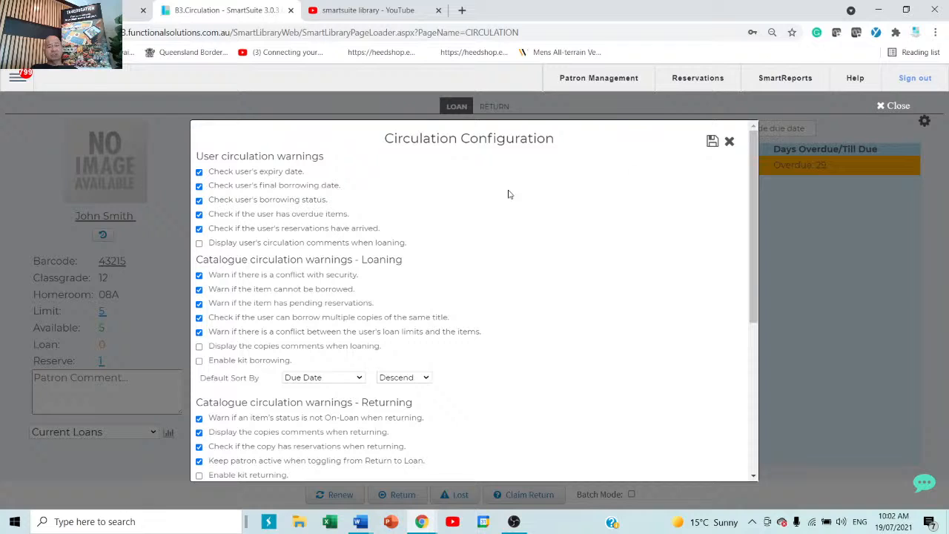
click(728, 141)
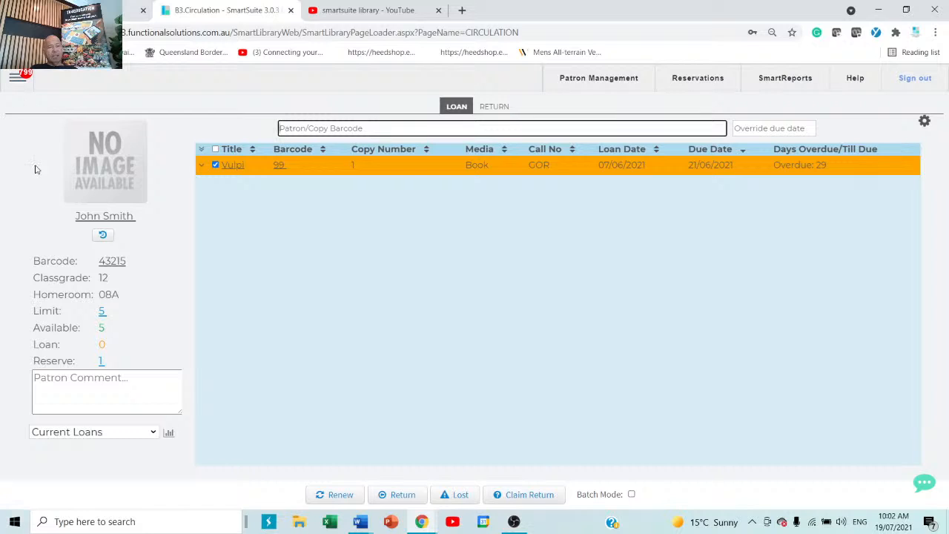
Go to the Reports page and browse the catalogue, current loans and patron report lists.
click(18, 77)
mouse_move(44, 338)
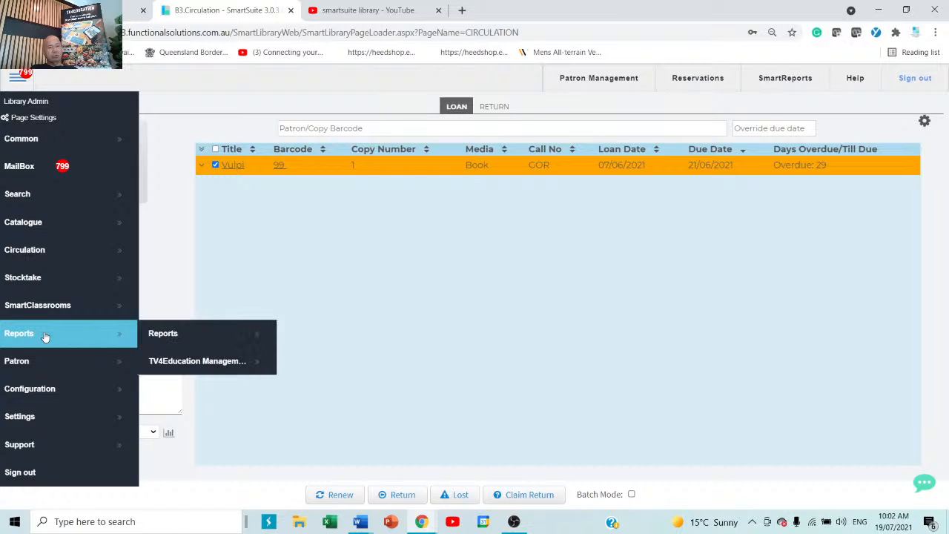
click(189, 337)
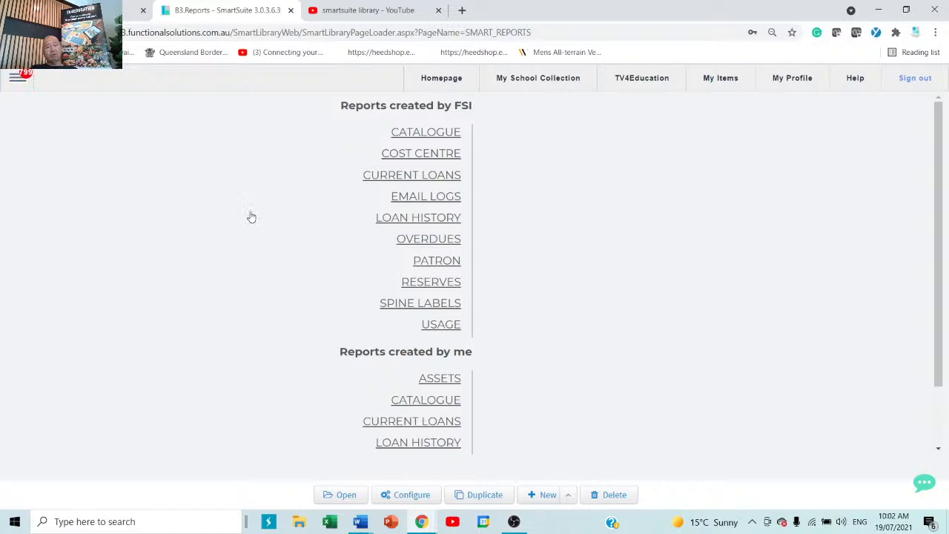
click(420, 138)
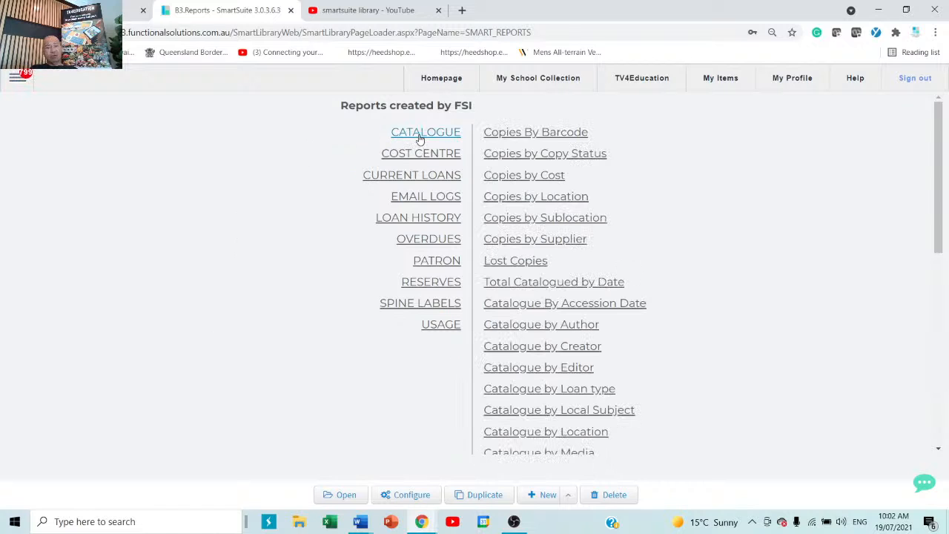
click(443, 177)
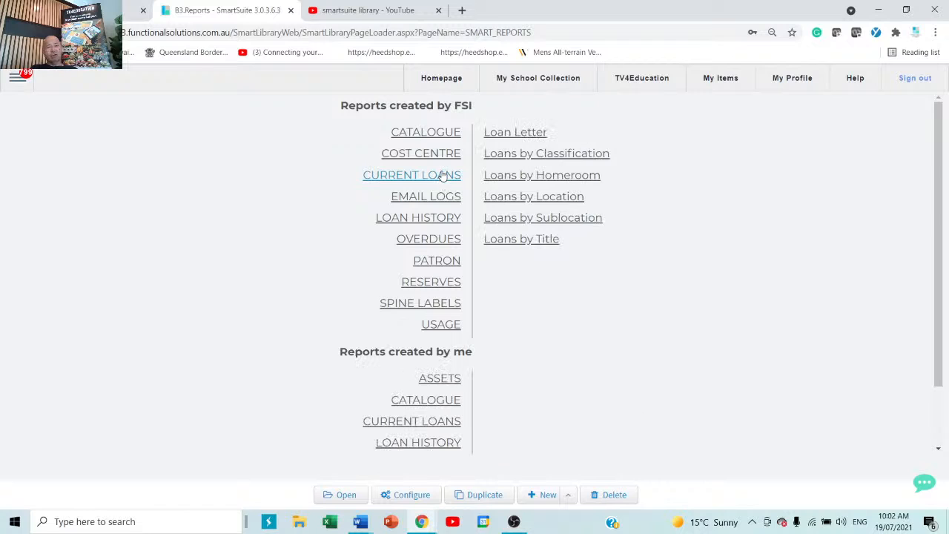
click(440, 264)
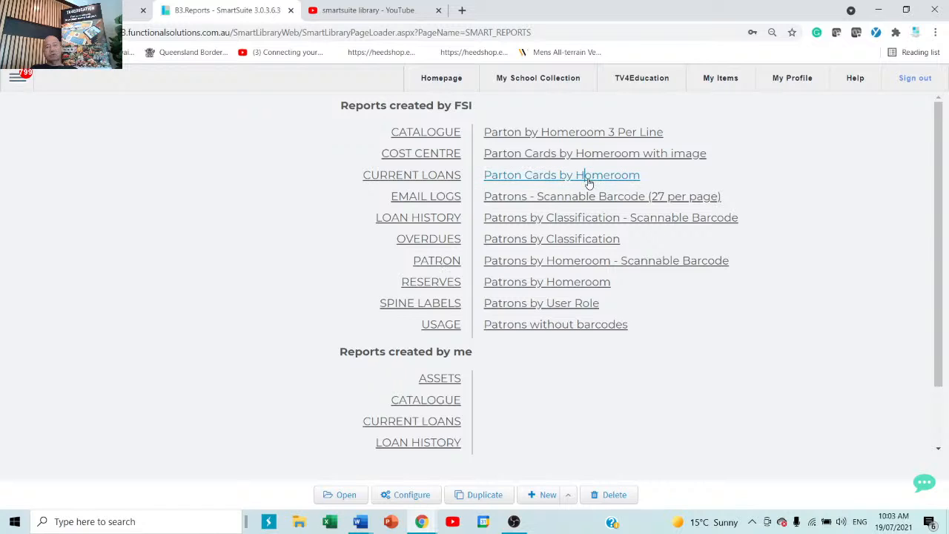
Open Parton Cards by Homeroom and generate it with no homeroom selected.
click(588, 182)
double_click(588, 182)
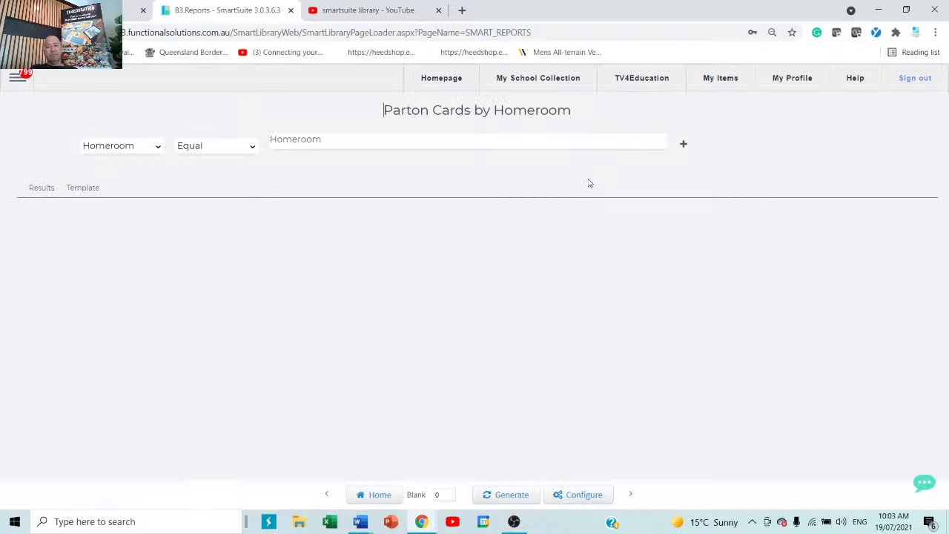
click(373, 144)
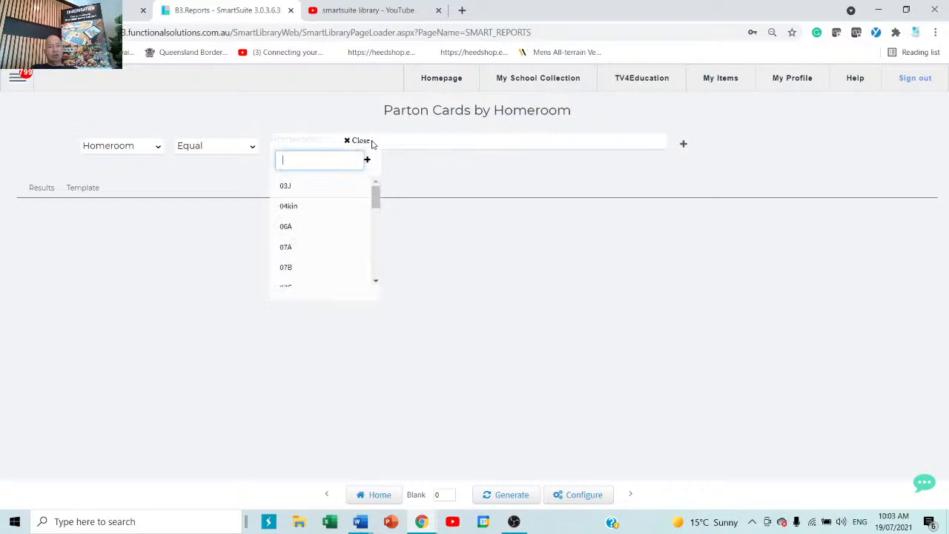
click(502, 298)
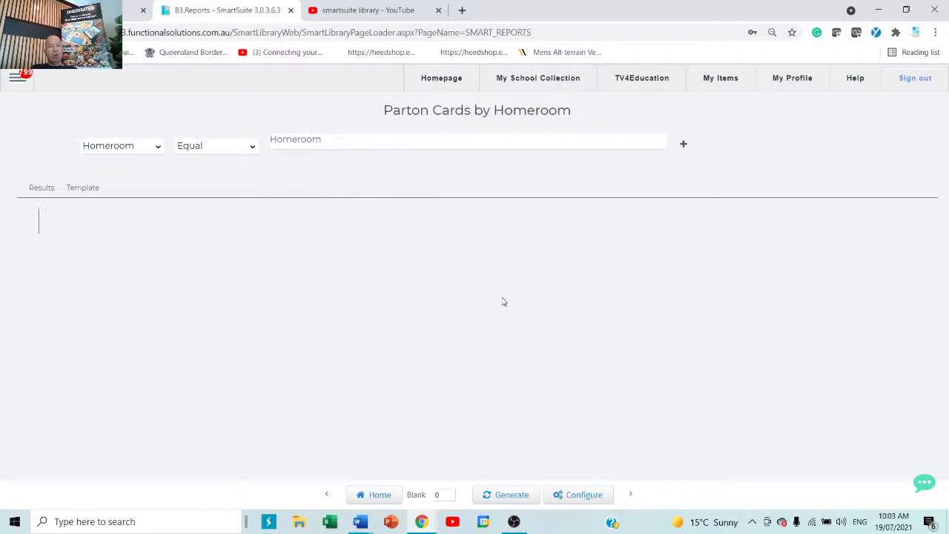
click(509, 495)
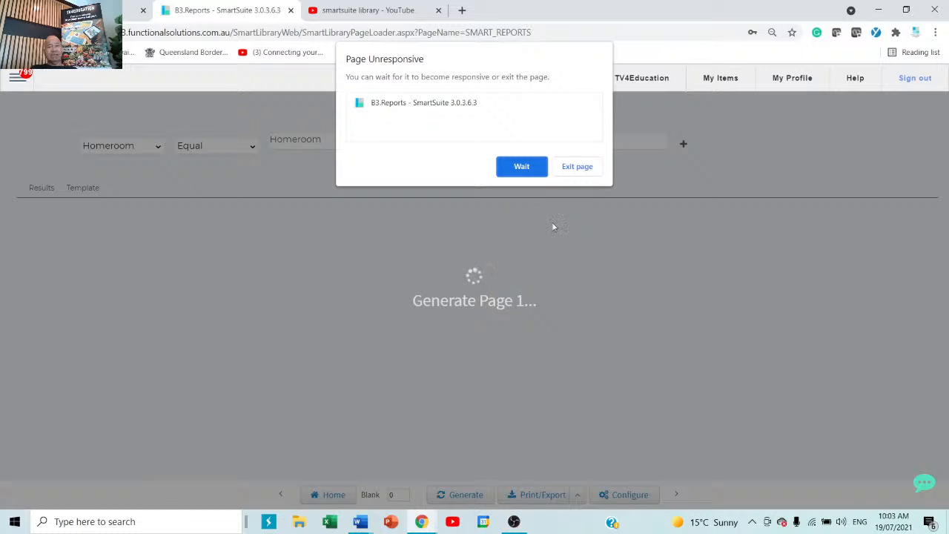
Exit the hung homeroom card report page, leaving the tab on an Aw, Snap! error.
click(571, 171)
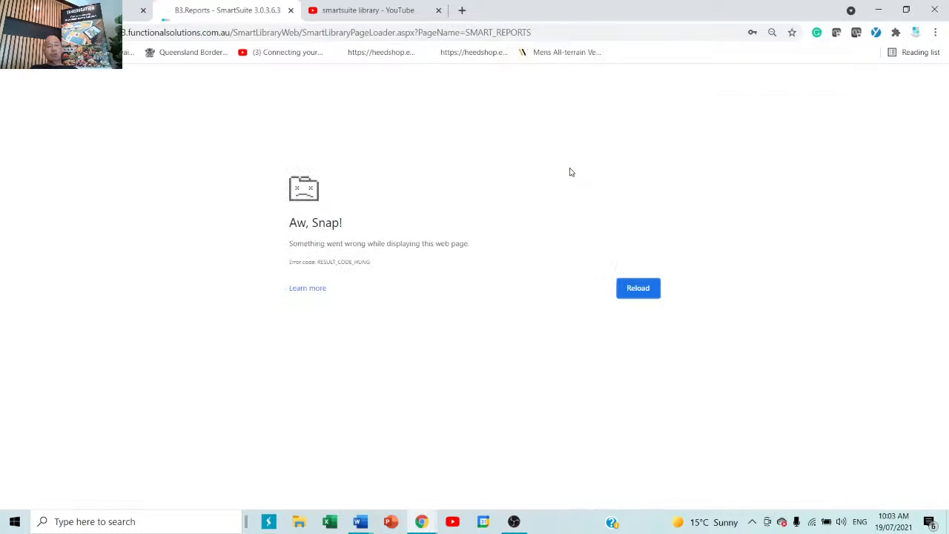
Replace the crashed tab with a new tab loading ssdemov3.functionalsolutions.com.au.
click(291, 11)
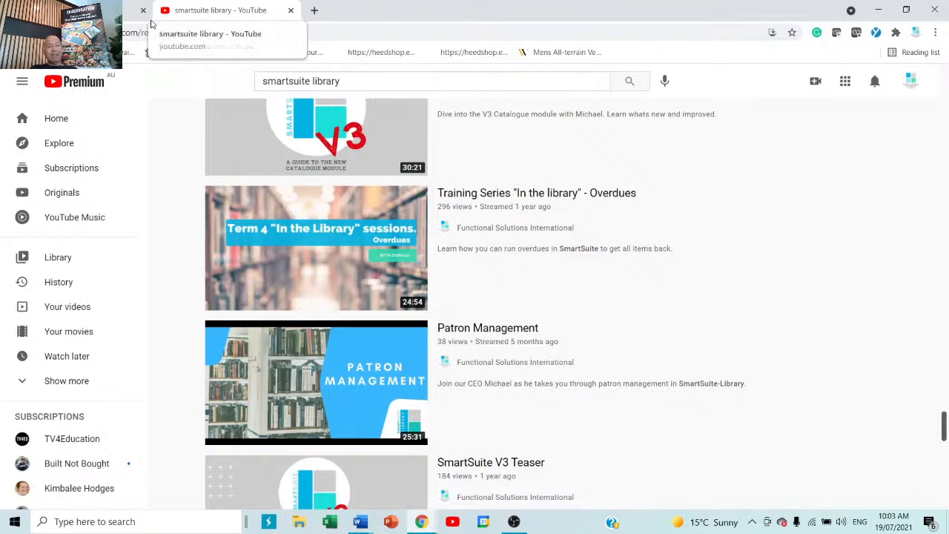
click(315, 11)
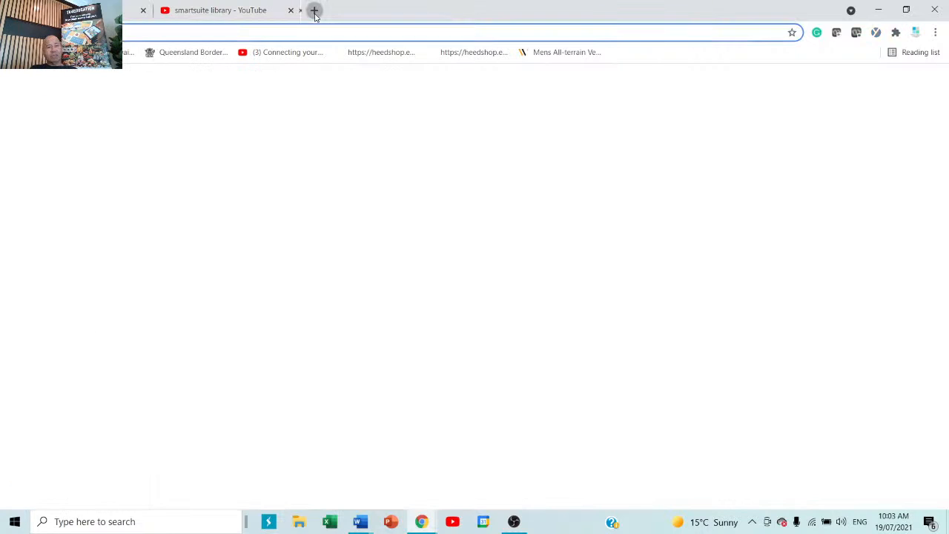
text(ssdemov3.functionalsolutions.com.au)
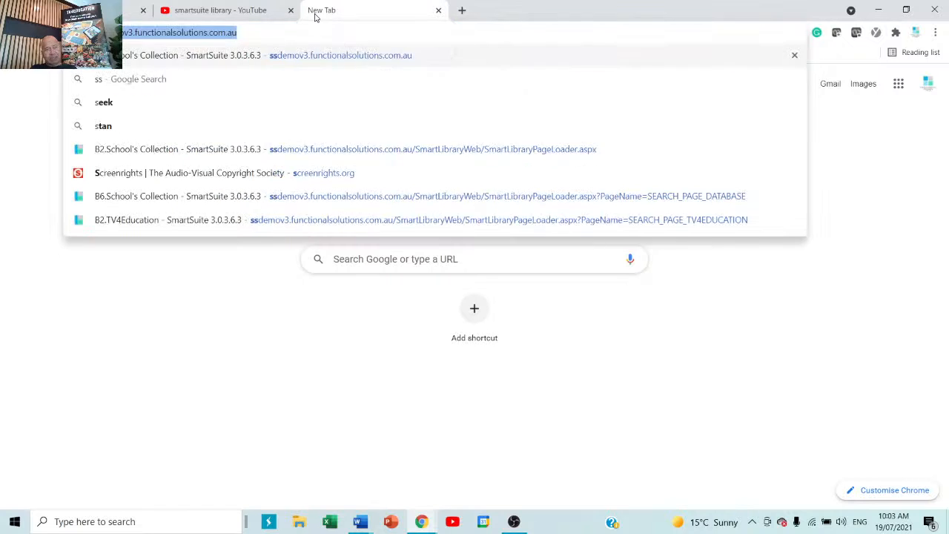
key(Return)
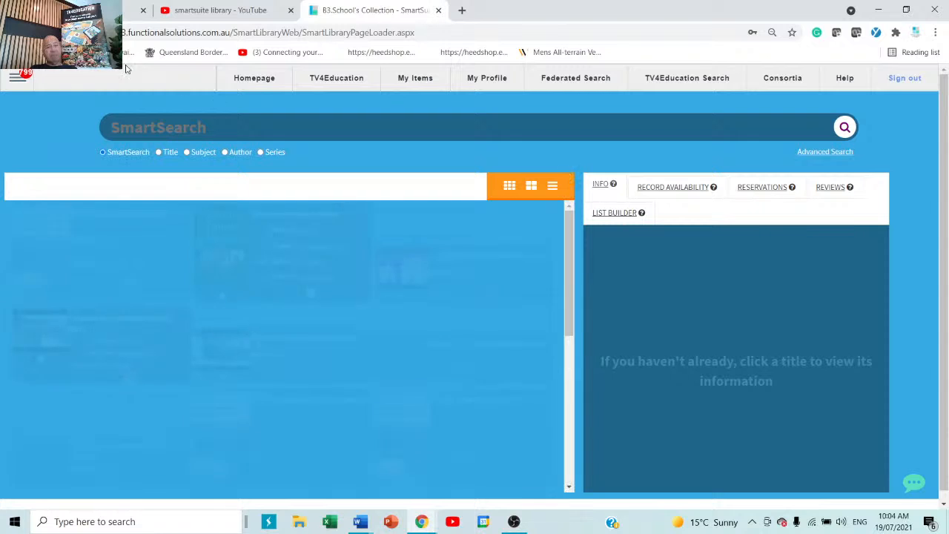
Go to Reports from the main menu and list the PATRON reports.
click(17, 77)
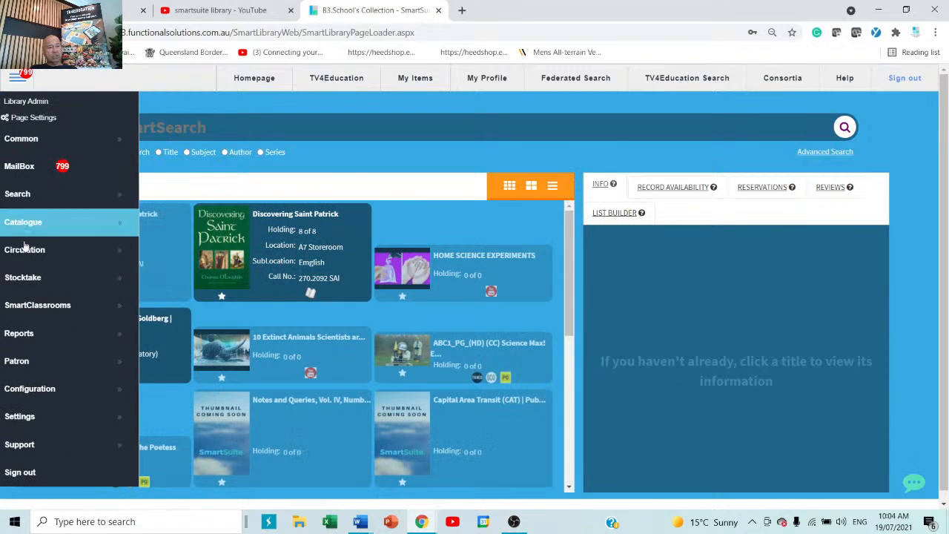
click(209, 334)
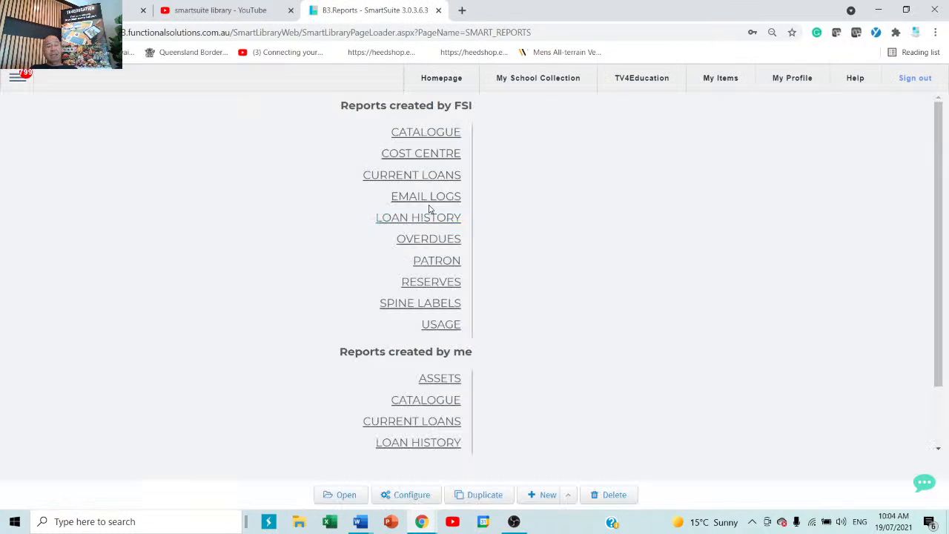
click(438, 263)
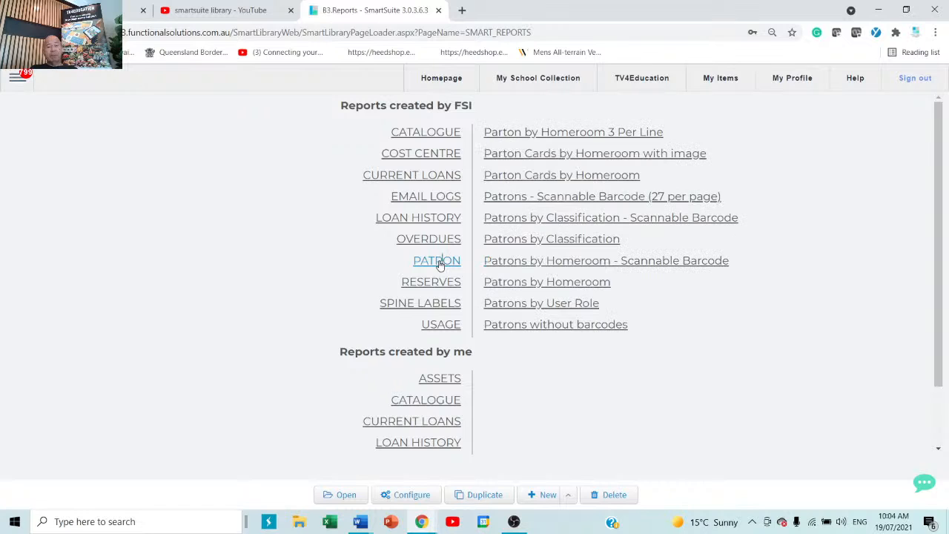
Open Parton Cards by Homeroom and filter it to homerooms 06A, 07A and 08E.
click(603, 178)
double_click(603, 178)
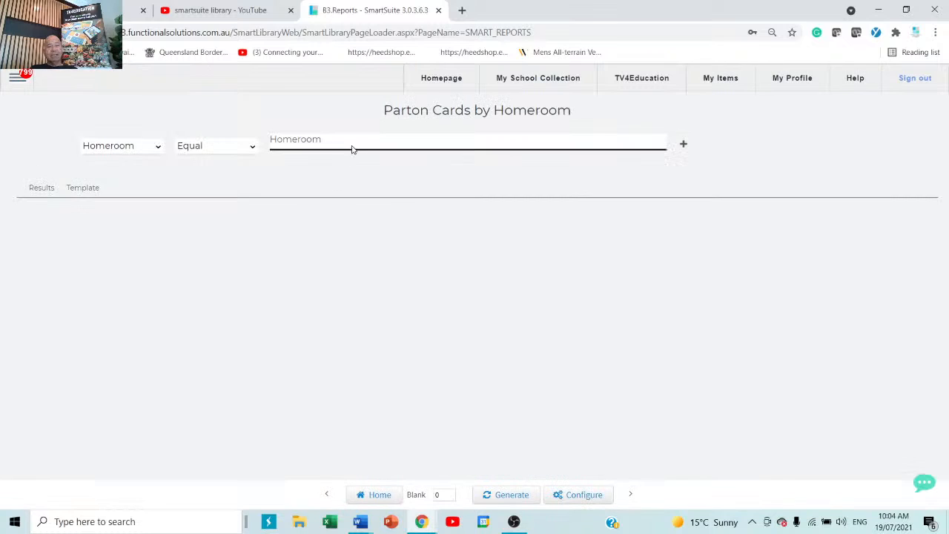
click(353, 148)
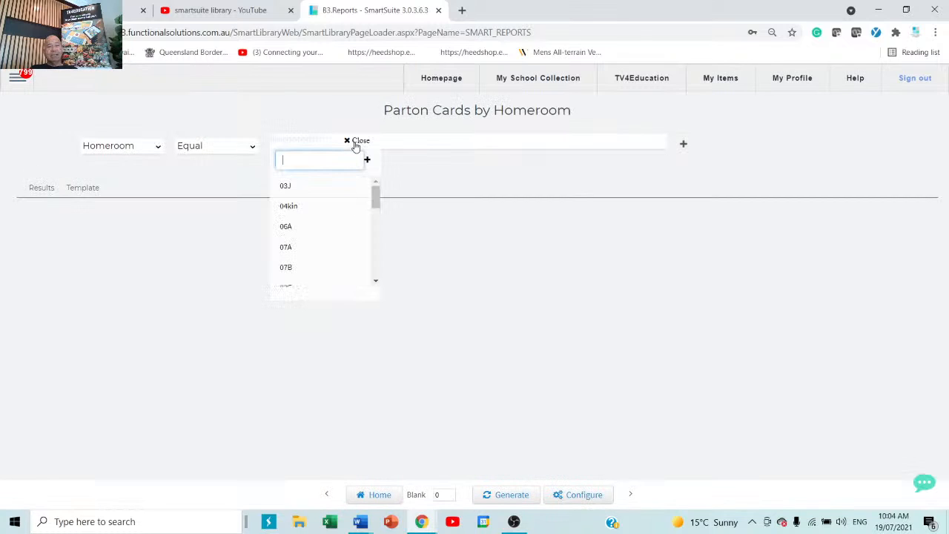
click(292, 227)
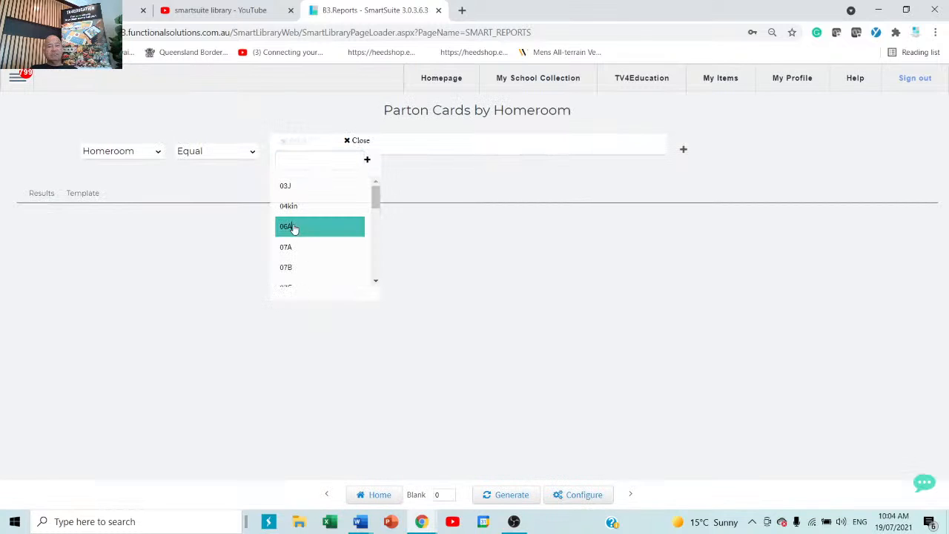
click(289, 248)
scroll(291, 250, down, 2)
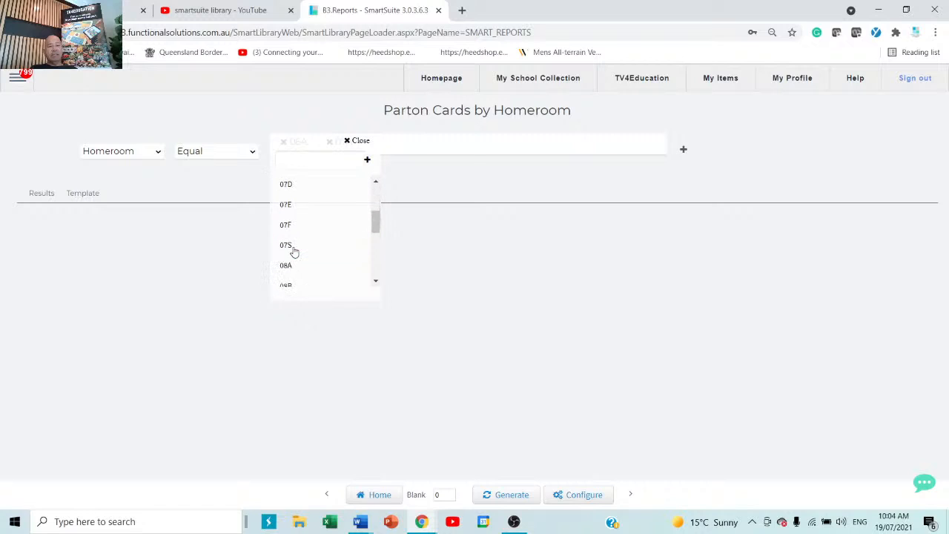
scroll(284, 267, down, 2)
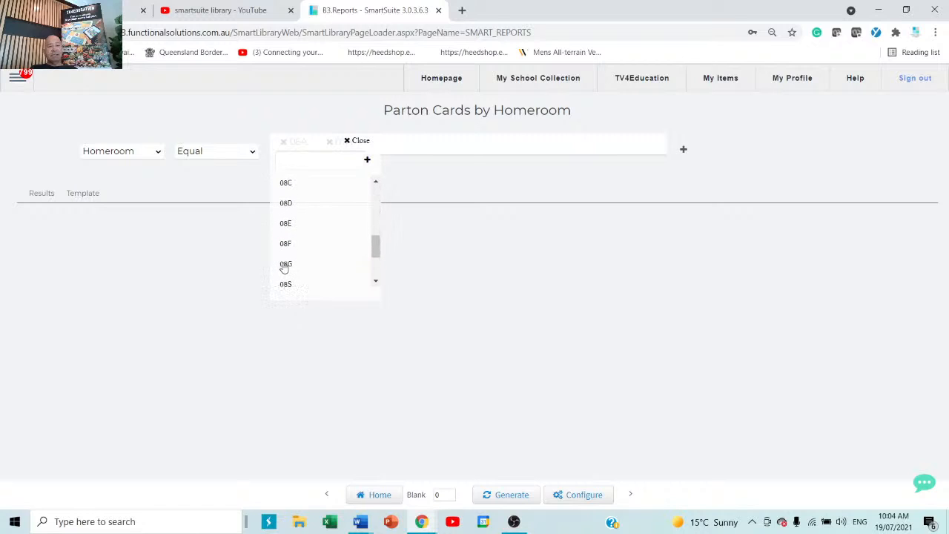
click(294, 222)
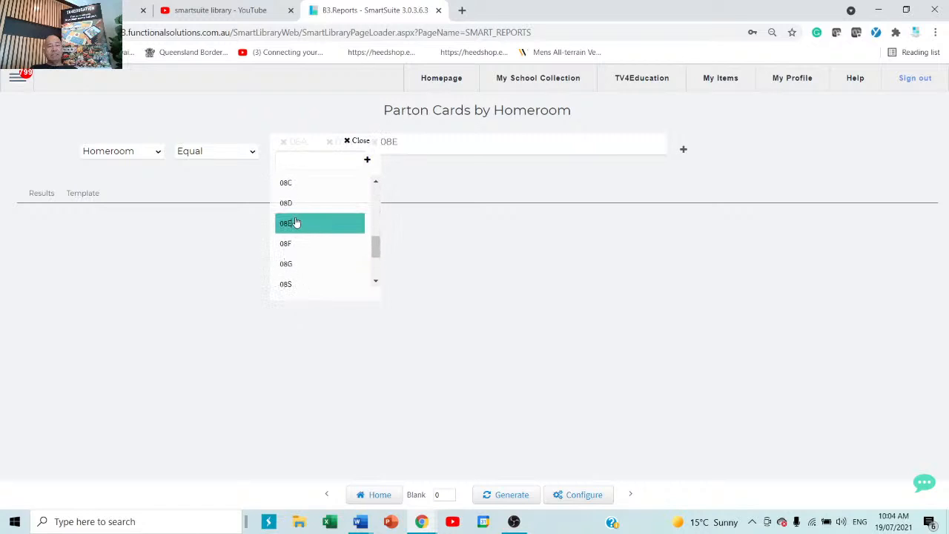
Generate the barcode cards for those homerooms and scroll through them.
click(499, 498)
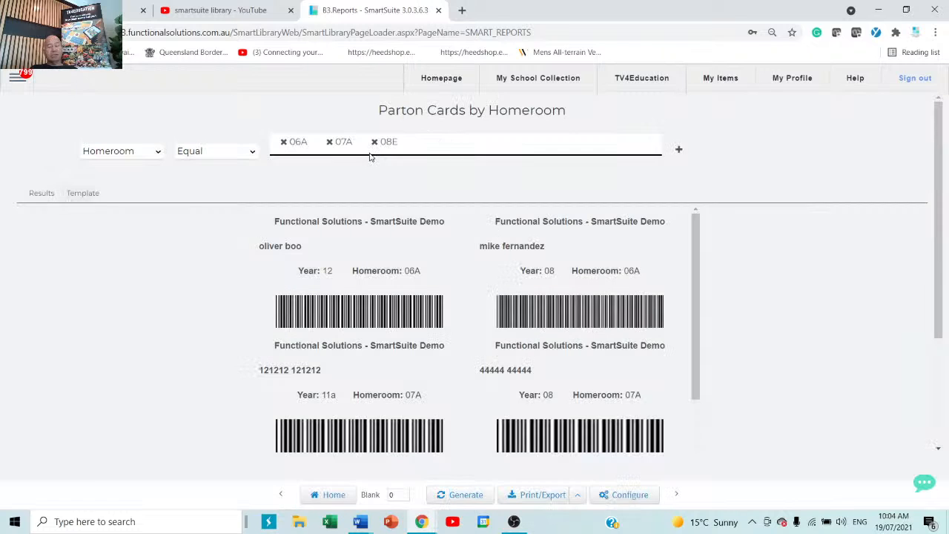
scroll(593, 390, down, 4)
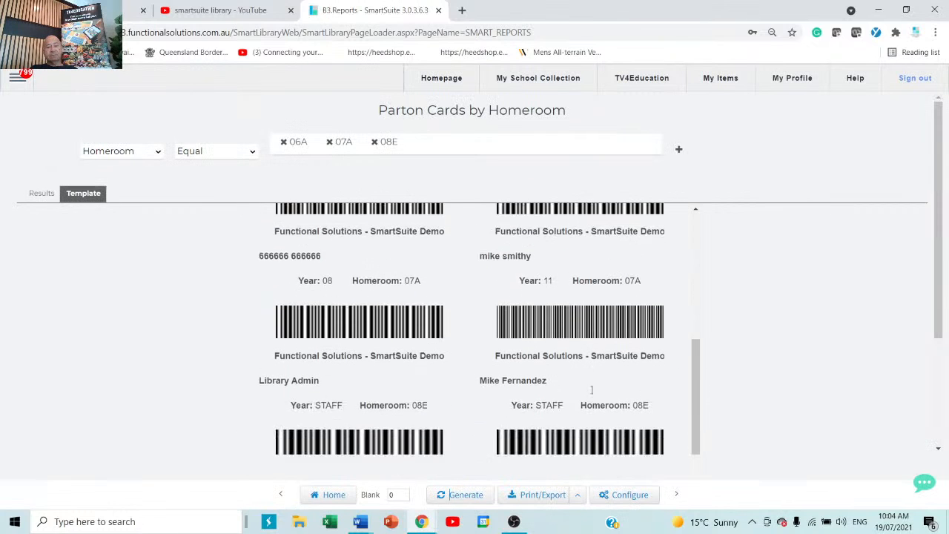
scroll(592, 393, down, 3)
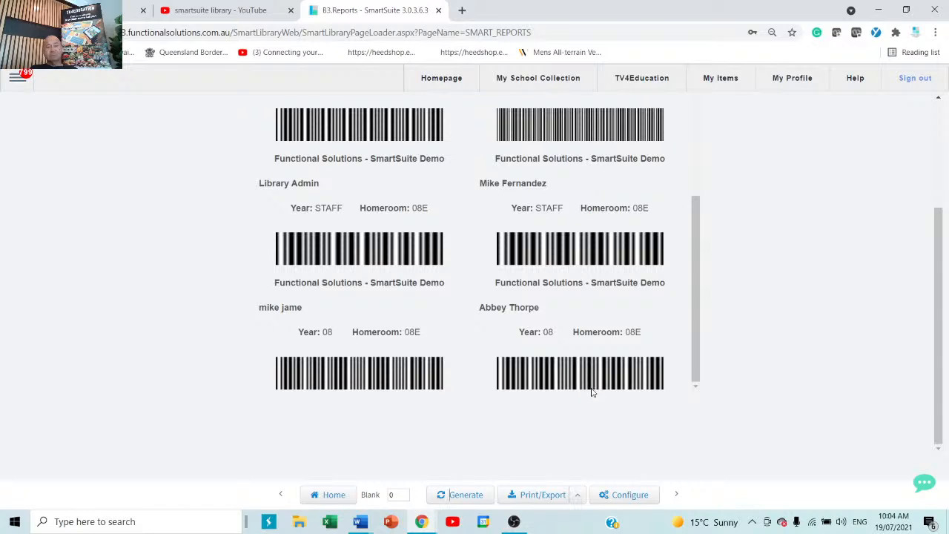
scroll(592, 393, up, 4)
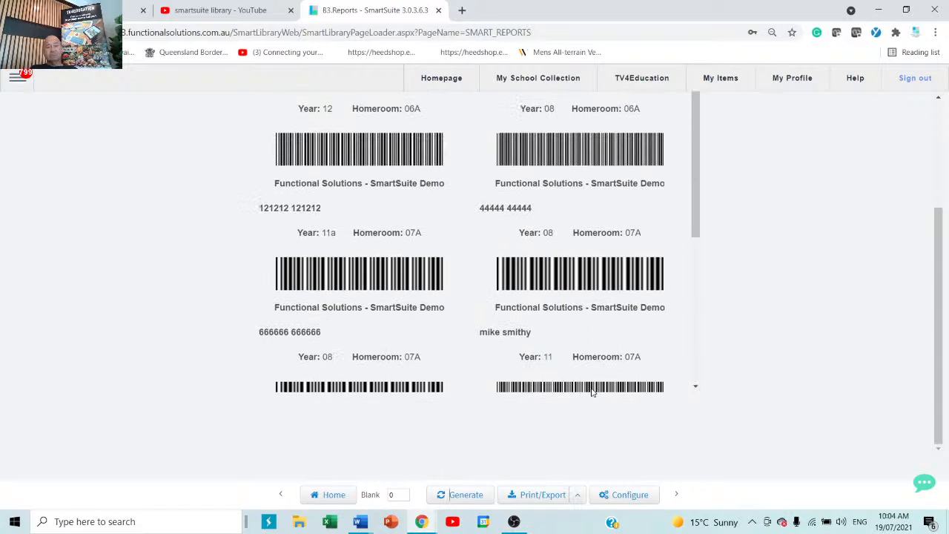
scroll(592, 391, up, 5)
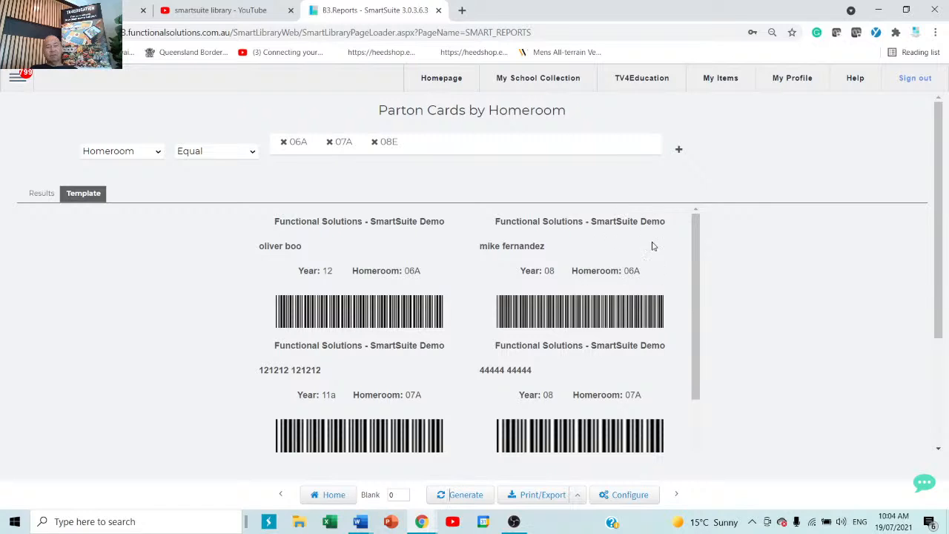
scroll(645, 334, down, 3)
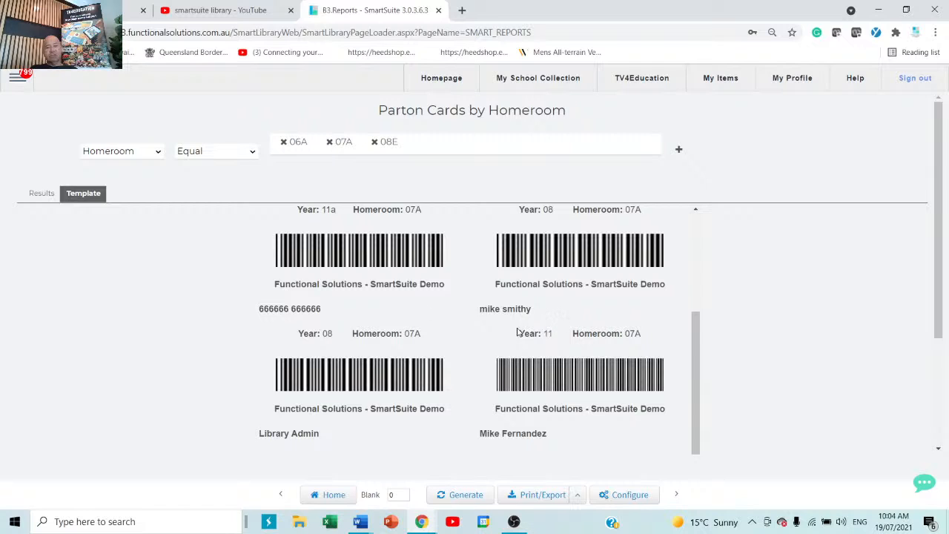
scroll(510, 321, down, 1)
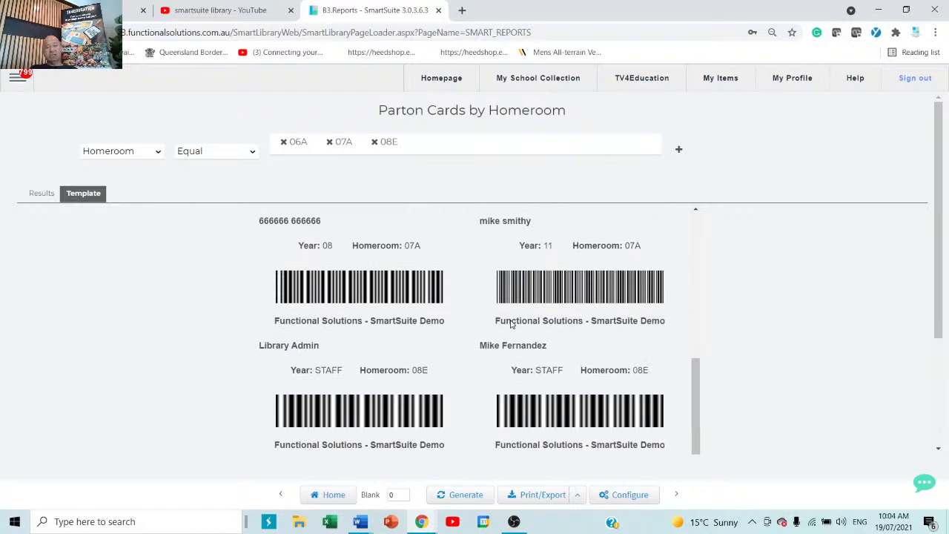
scroll(510, 322, up, 5)
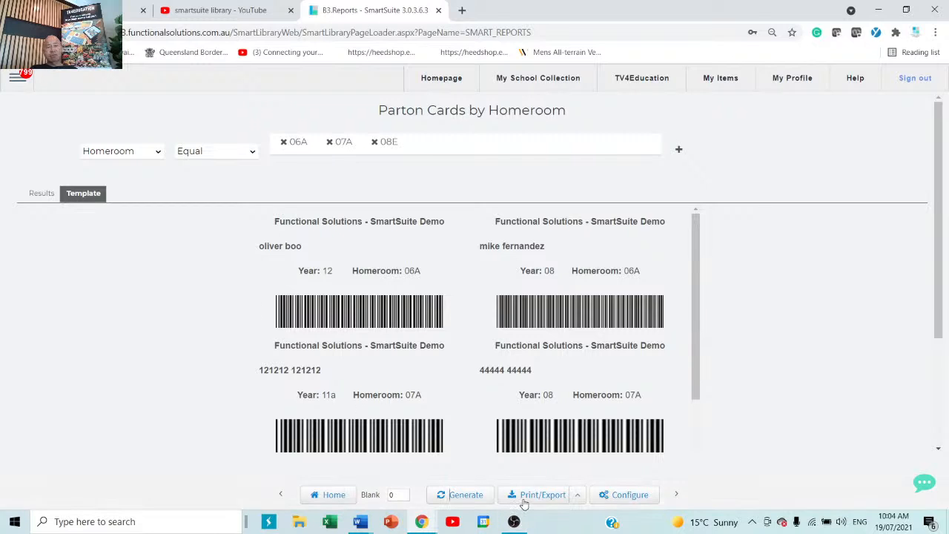
Return to the saved report list and open the Patrons by Homeroom report.
click(332, 495)
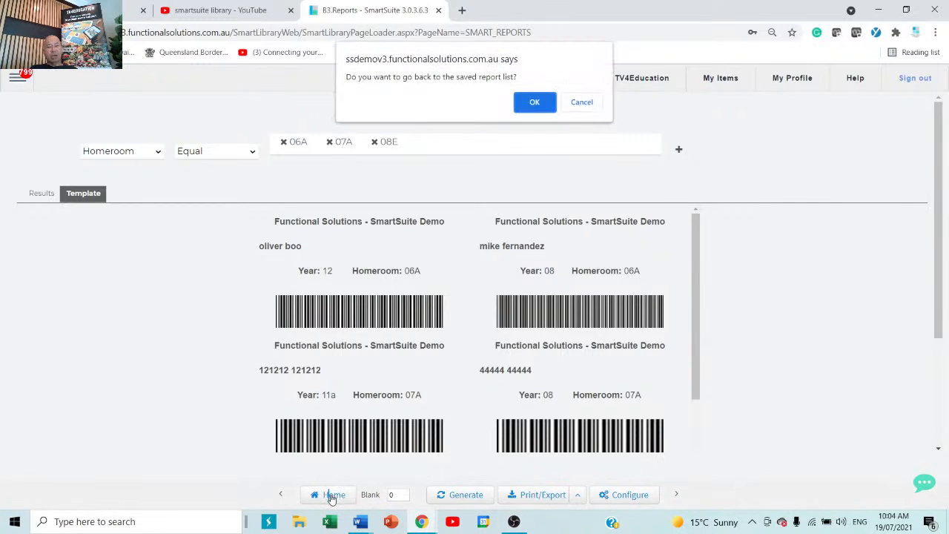
click(541, 103)
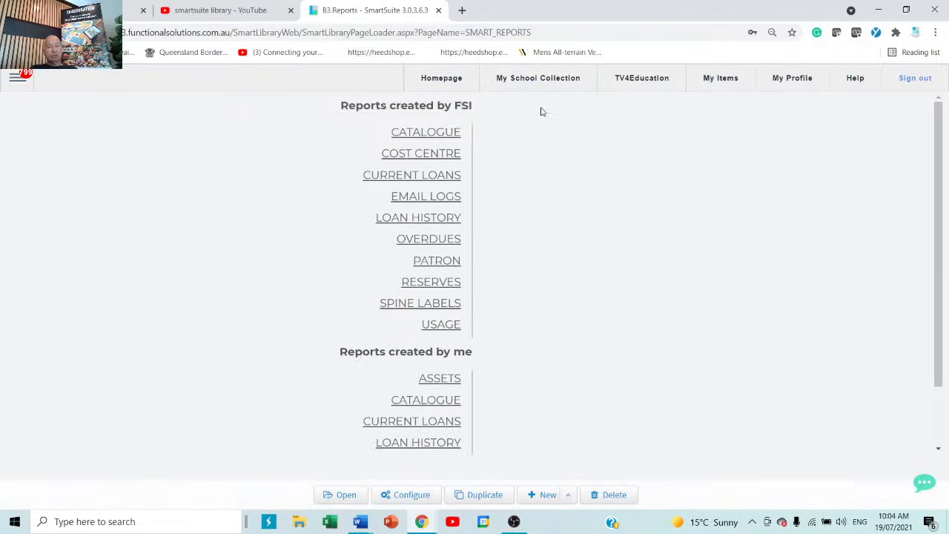
click(436, 260)
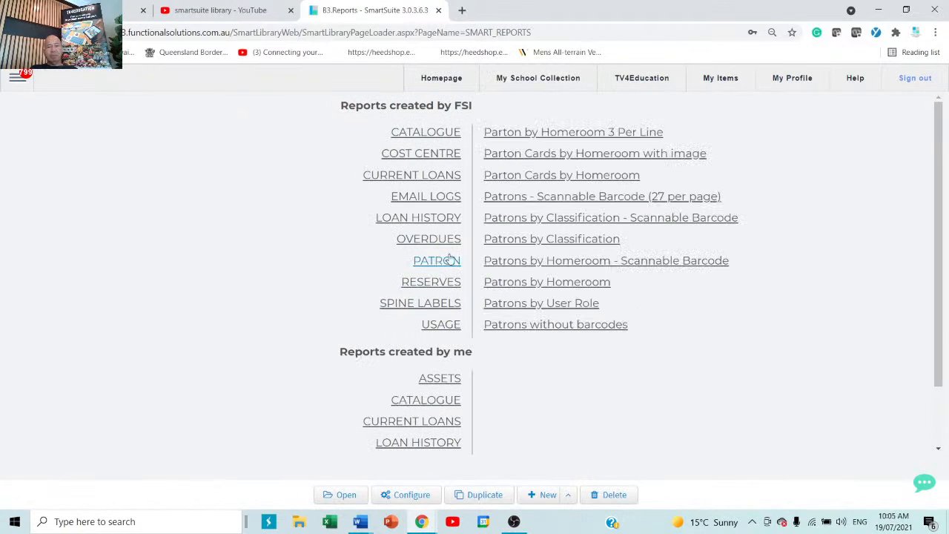
click(561, 283)
double_click(561, 283)
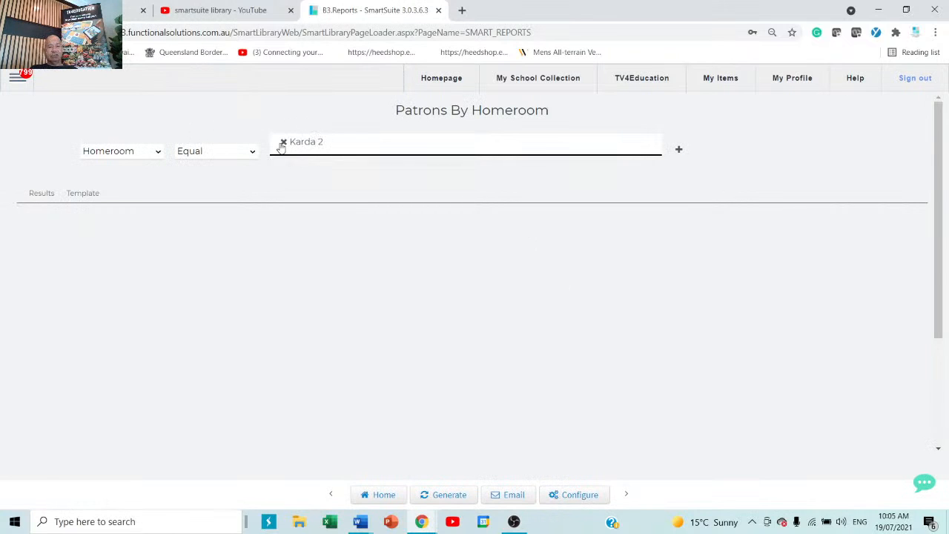
Replace the Karda 2 homeroom filter with 09D, 09G and 10E and generate the report.
click(283, 143)
click(396, 148)
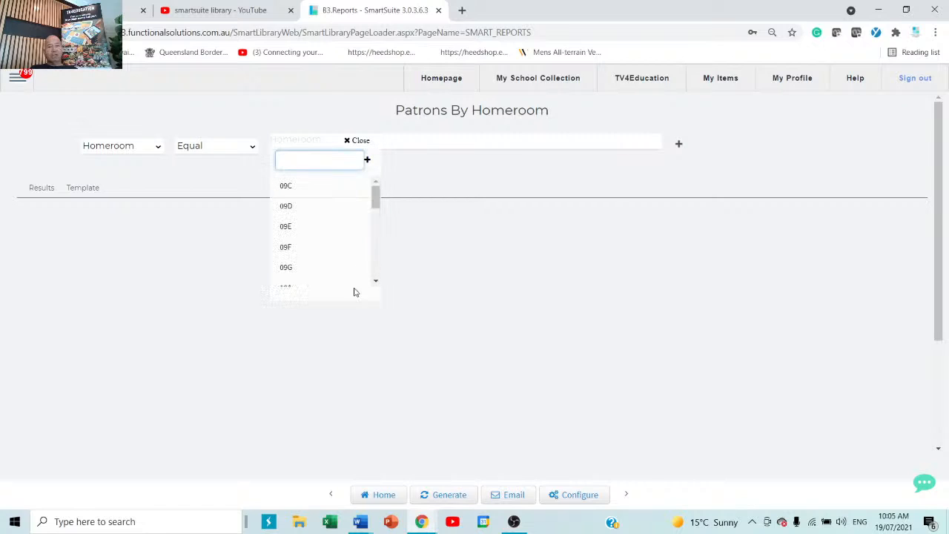
scroll(313, 220, down, 2)
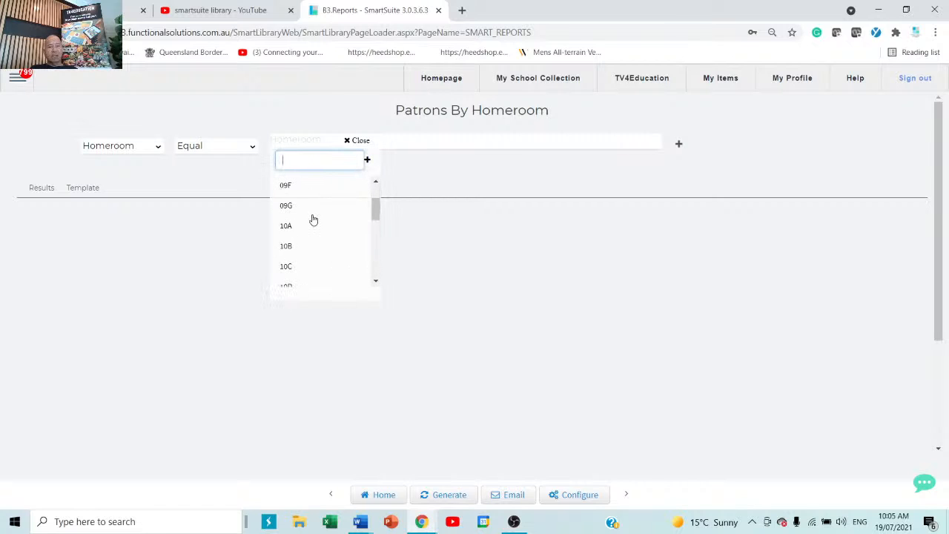
scroll(313, 220, up, 2)
click(301, 207)
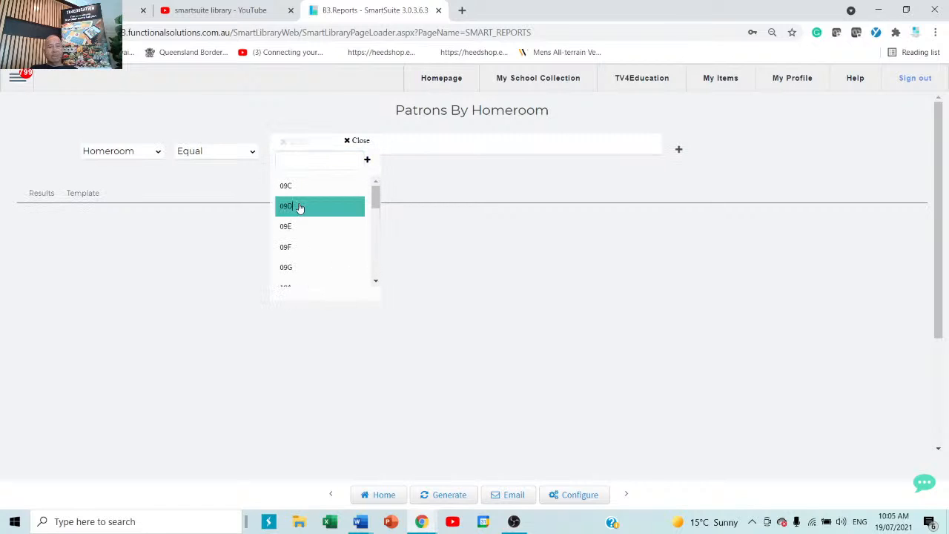
click(296, 268)
scroll(297, 271, down, 4)
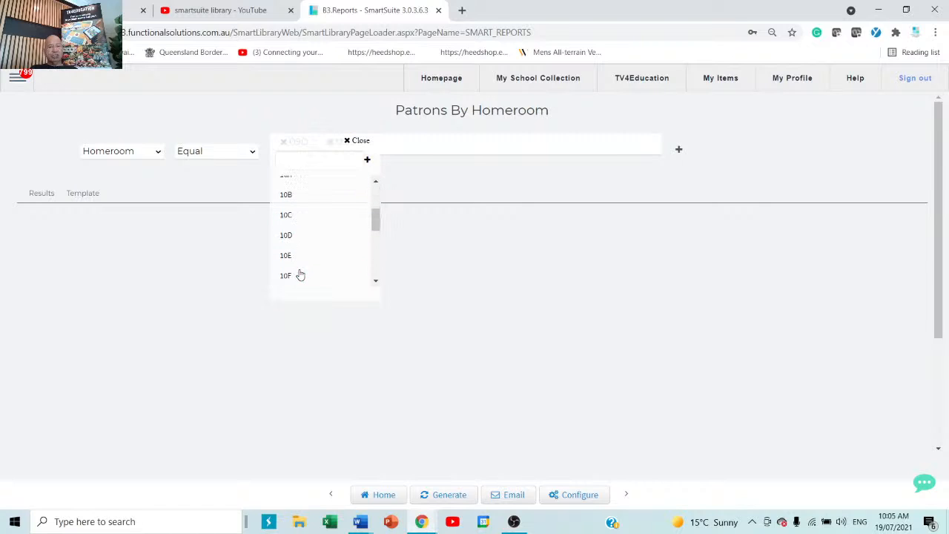
click(292, 247)
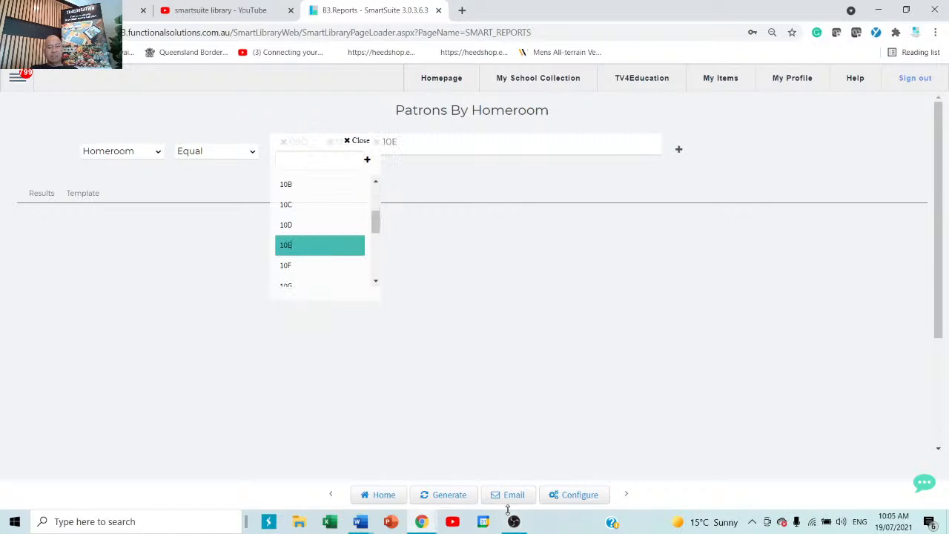
click(425, 495)
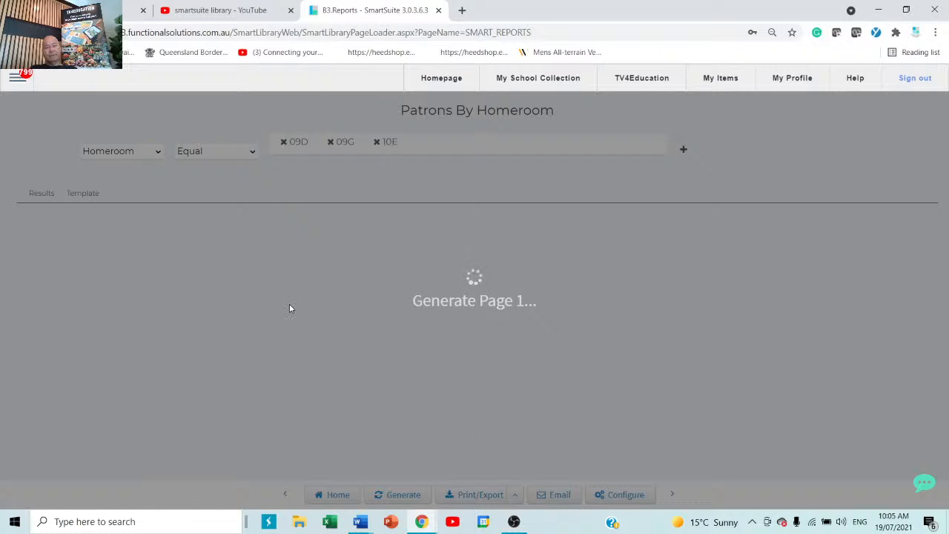
Go back to the saved reports list via the navigation menu.
click(17, 80)
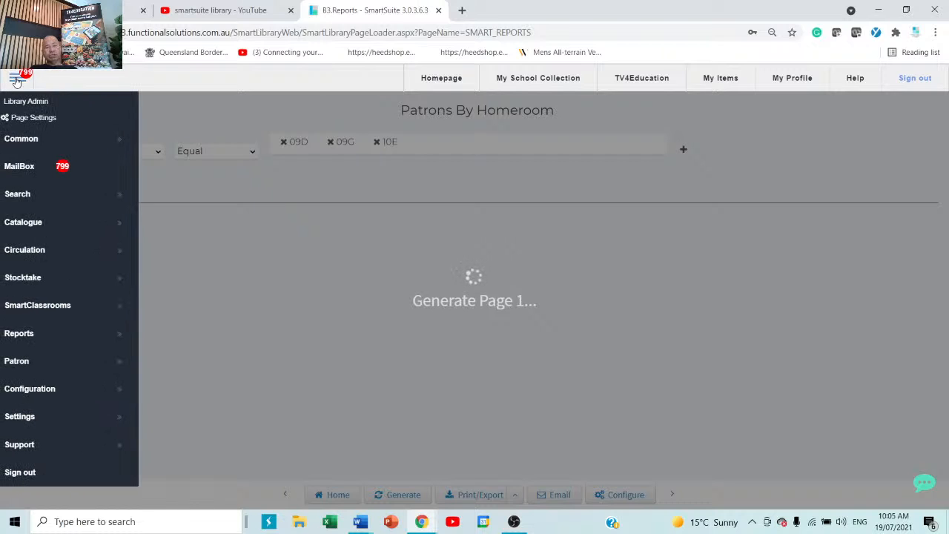
click(28, 335)
click(201, 332)
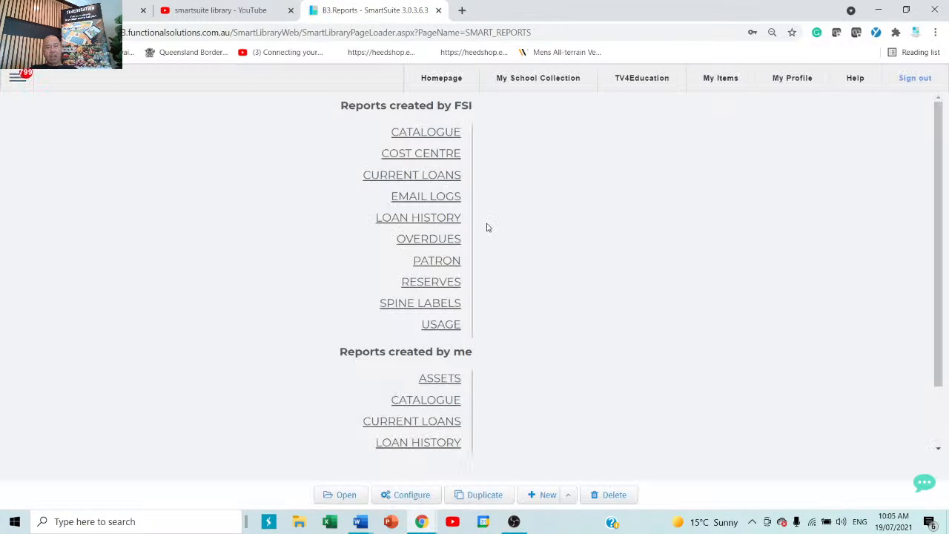
Open the Overdues By Classification report from OVERDUES and generate it.
click(441, 260)
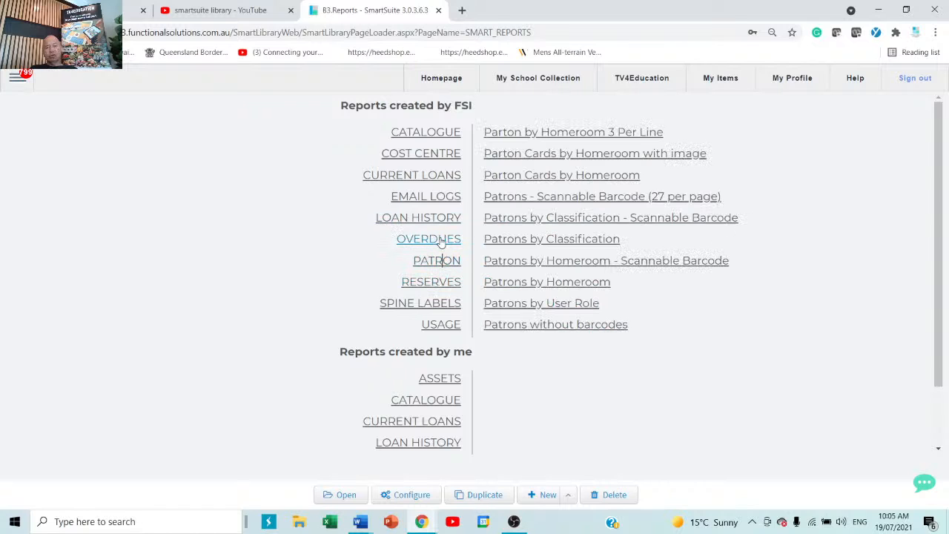
click(439, 238)
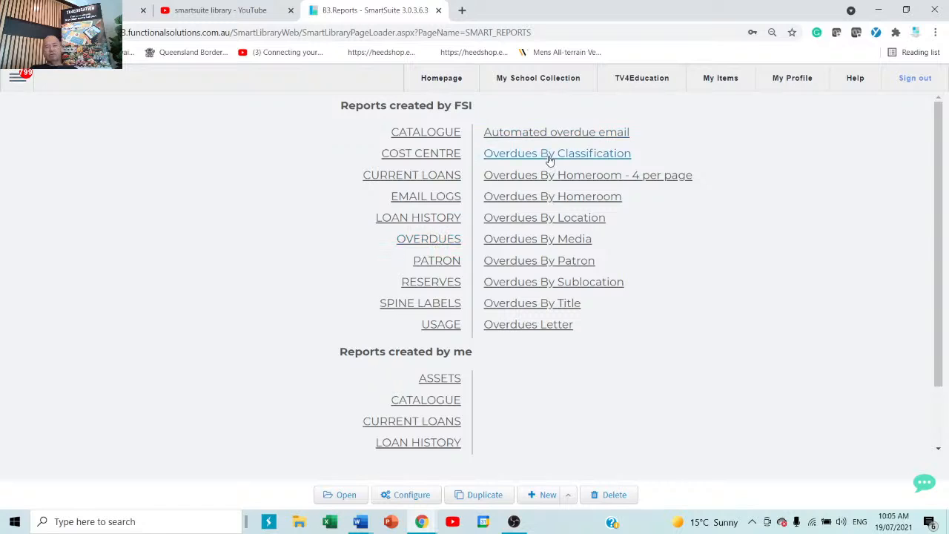
click(575, 154)
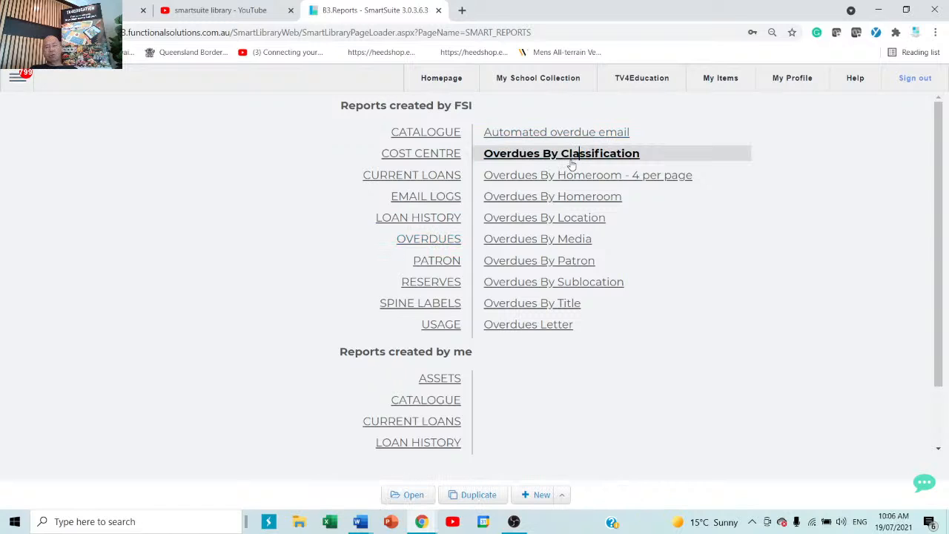
double_click(574, 154)
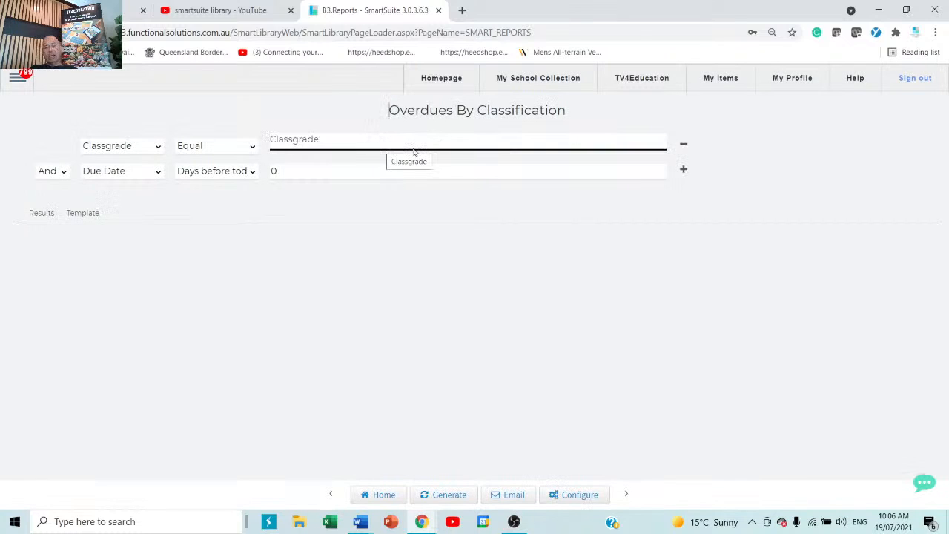
click(443, 495)
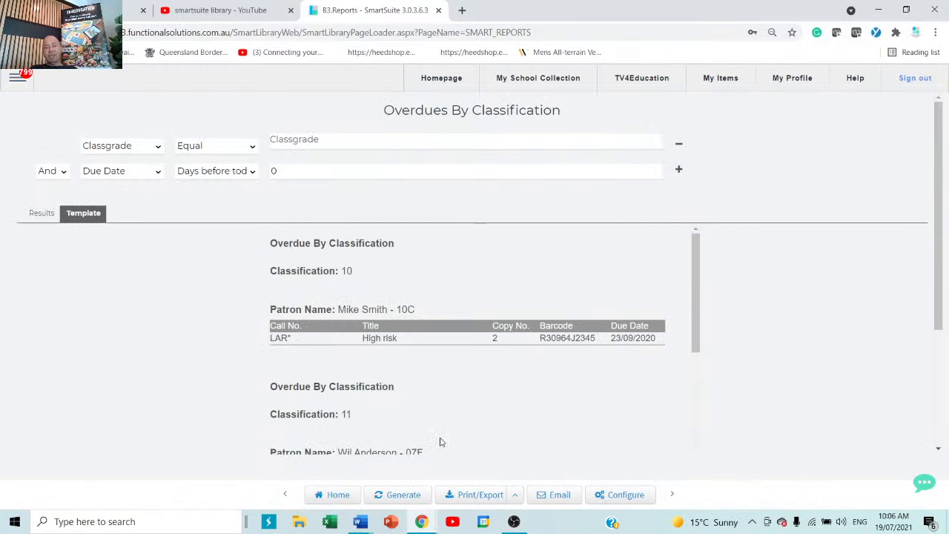
Review the overdue items per classification, then return to the saved report list.
scroll(459, 341, down, 5)
scroll(460, 341, down, 6)
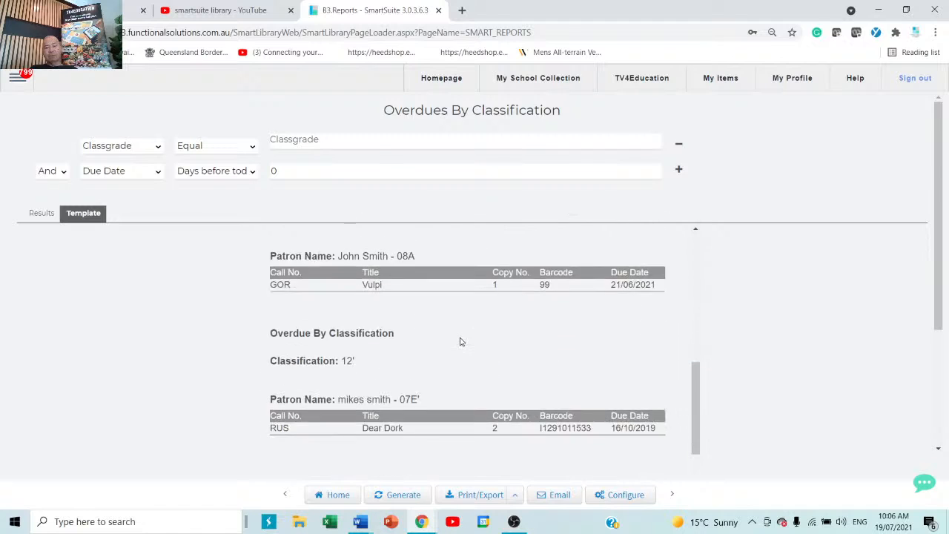
scroll(460, 341, down, 6)
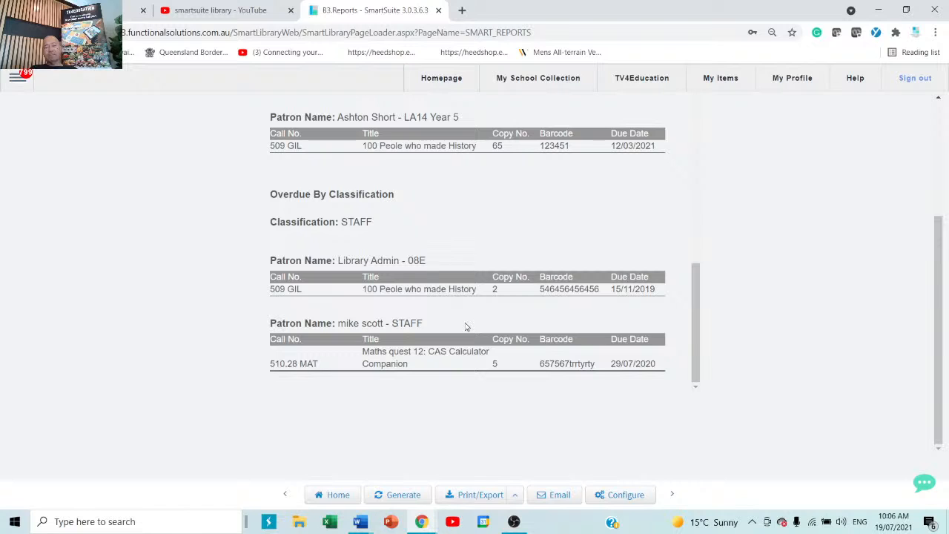
click(332, 494)
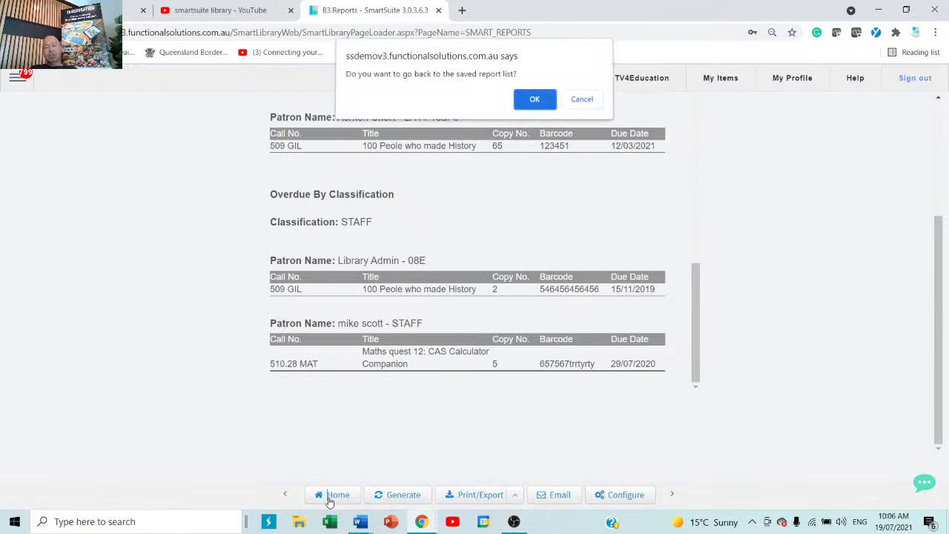
click(535, 102)
scroll(415, 252, up, 1)
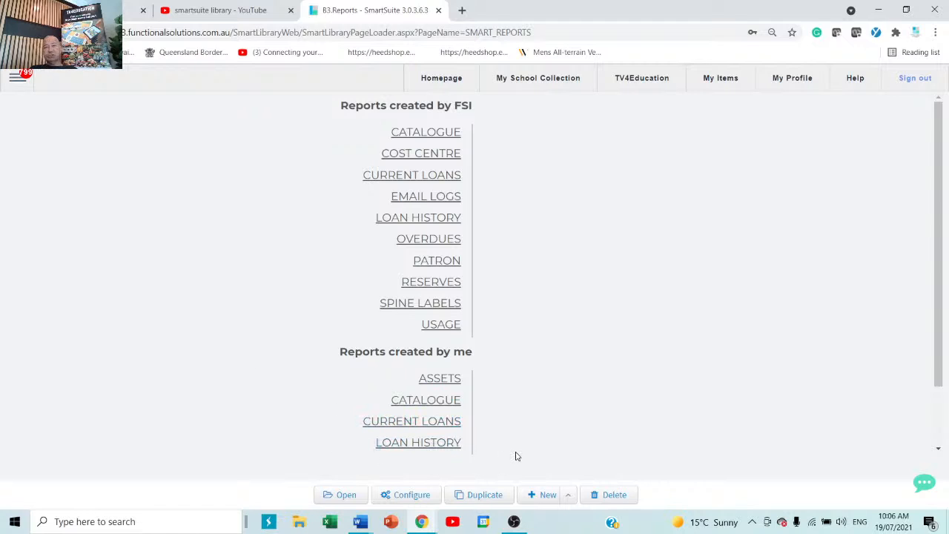
Close the reports tab and reopen the library demo site in a new tab.
click(439, 11)
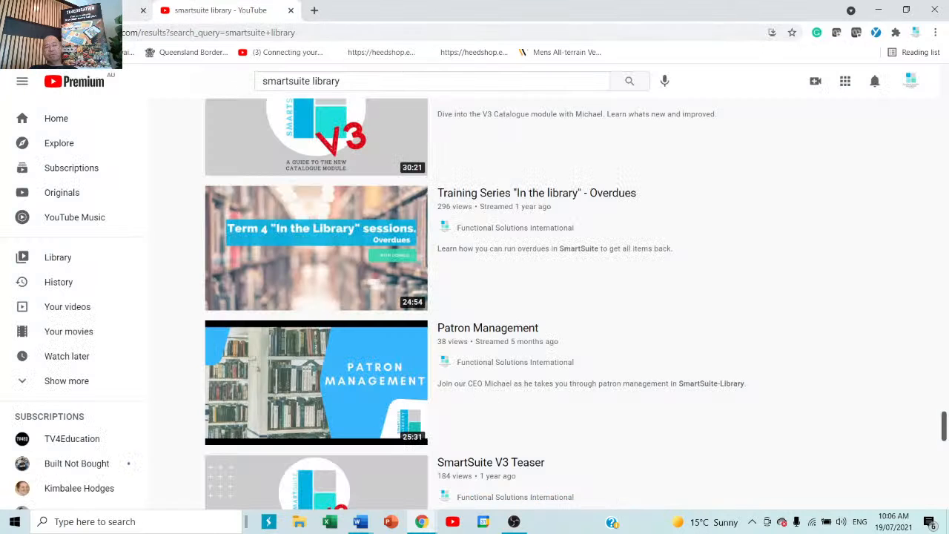
click(315, 10)
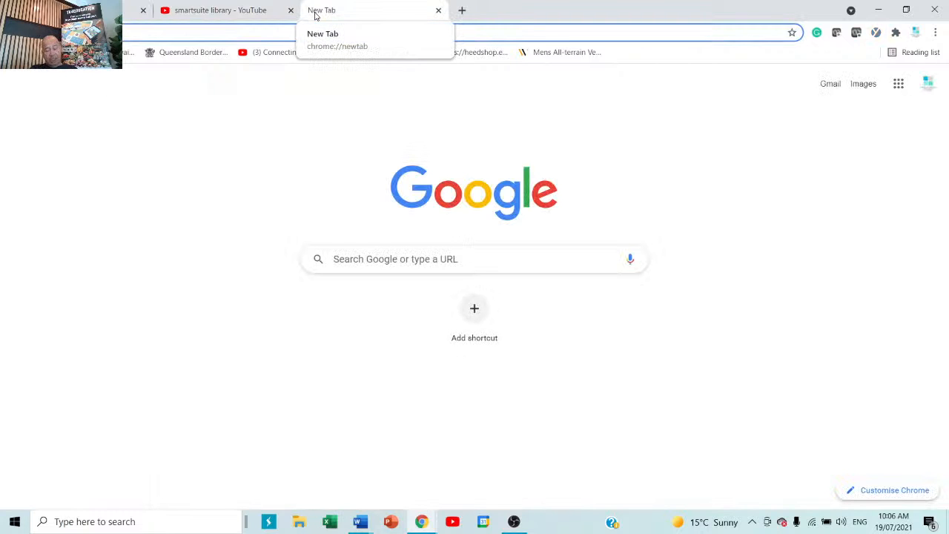
text(s)
key(Return)
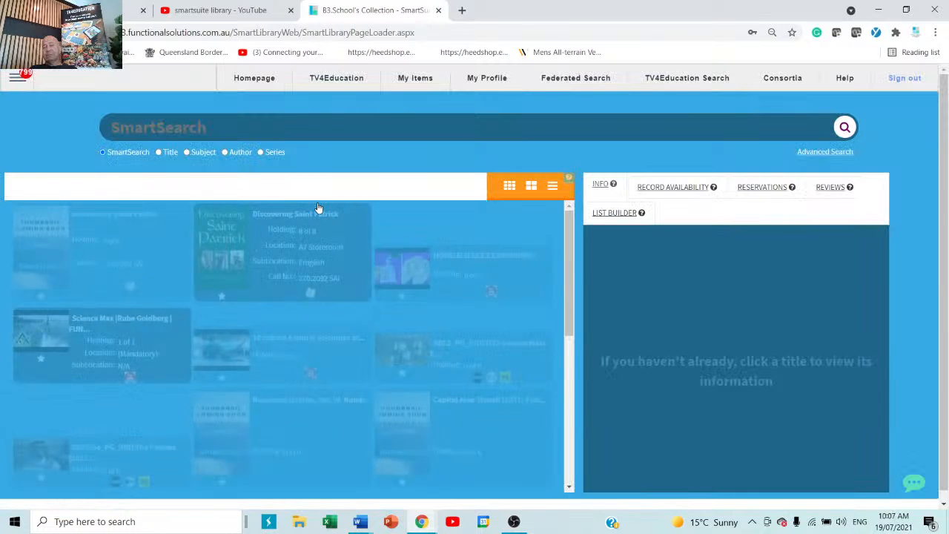
click(20, 77)
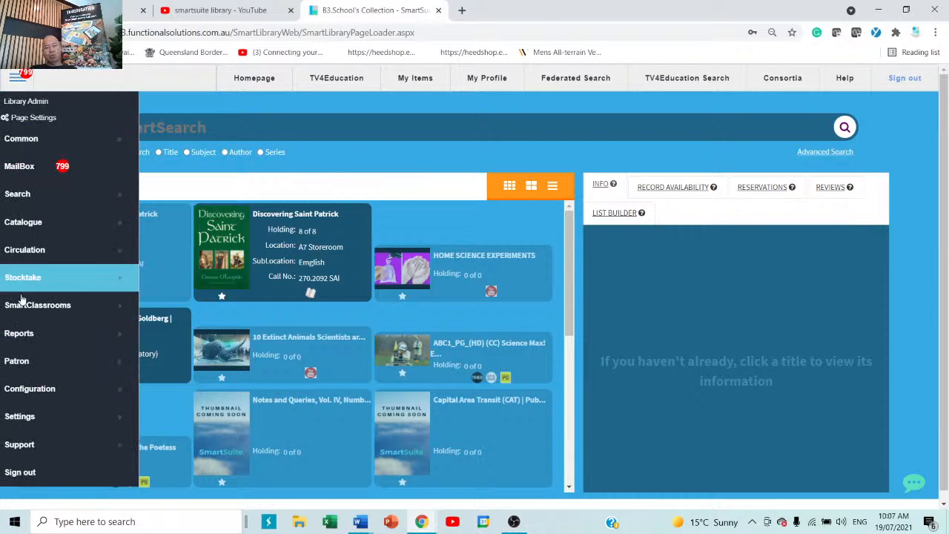
scroll(74, 397, down, 3)
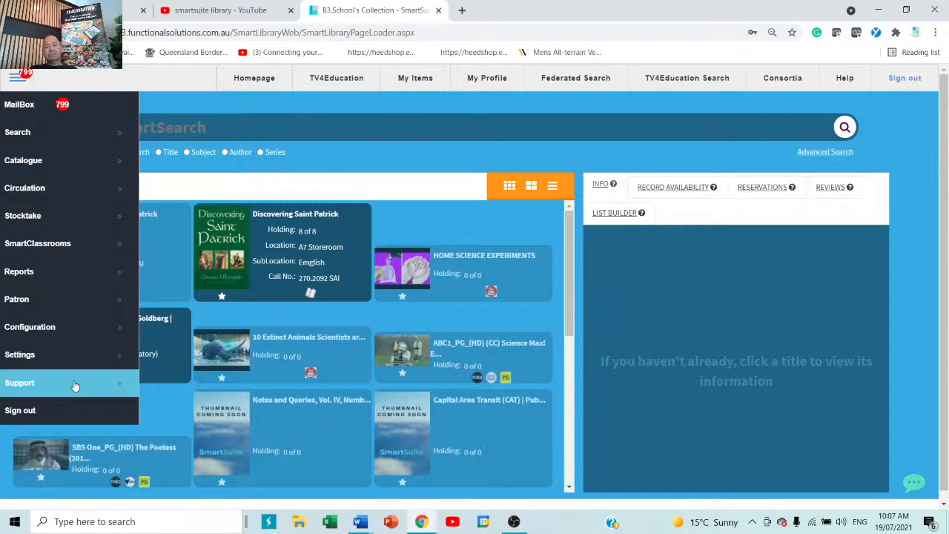
click(367, 164)
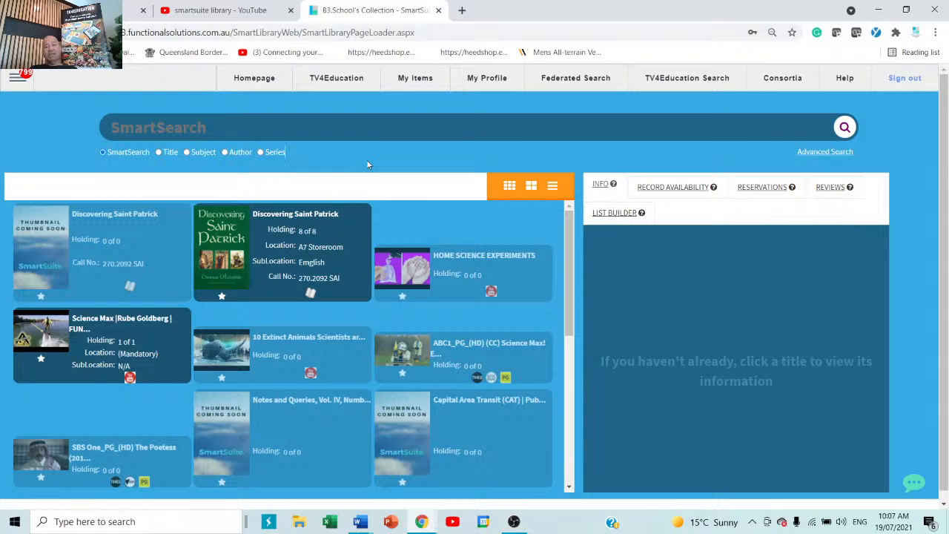